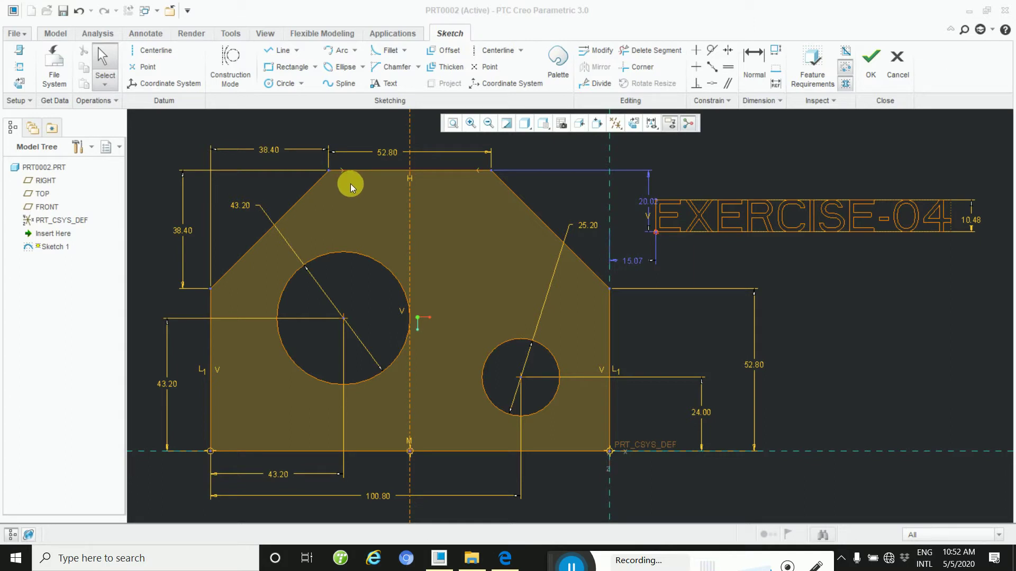
Switch to the reference drawing 04.pdf in the browser and examine the plate's outline and hole dimensions
{"action": "left_click", "coordinate": [464, 193]}
{"action": "left_click", "coordinate": [505, 558]}
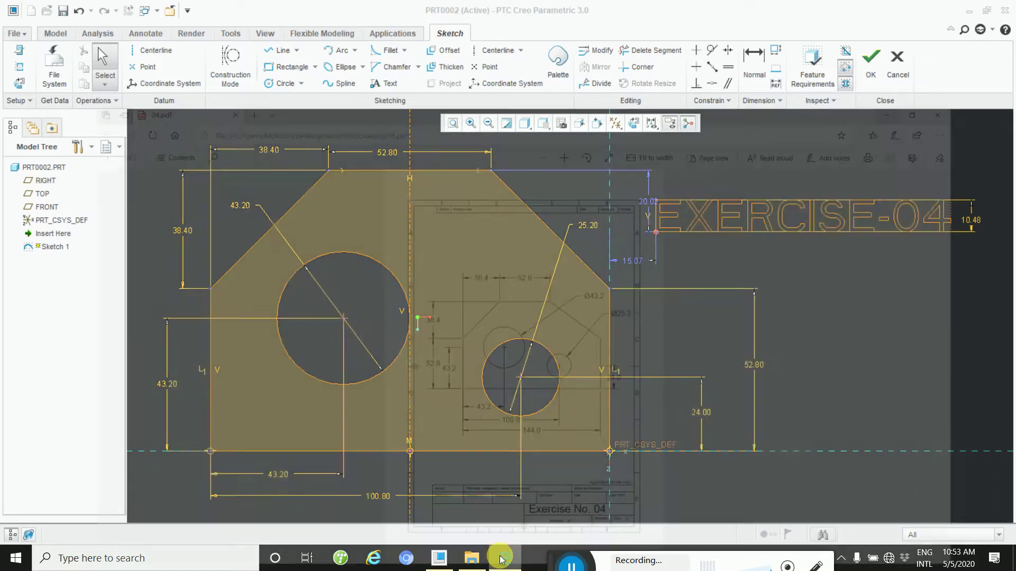
{"action": "left_click", "coordinate": [555, 65]}
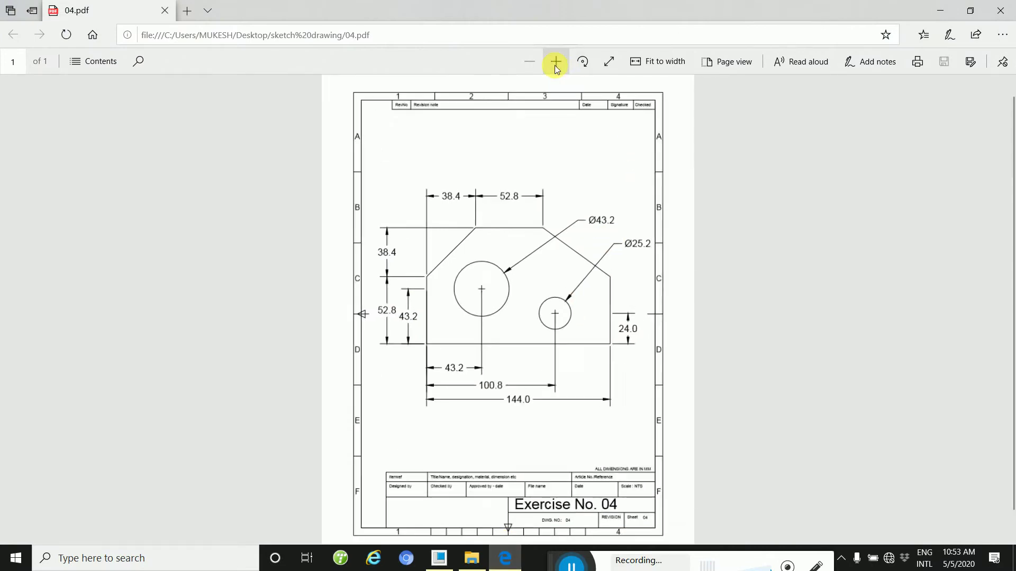
{"action": "left_click", "coordinate": [554, 65]}
{"action": "left_click", "coordinate": [555, 64]}
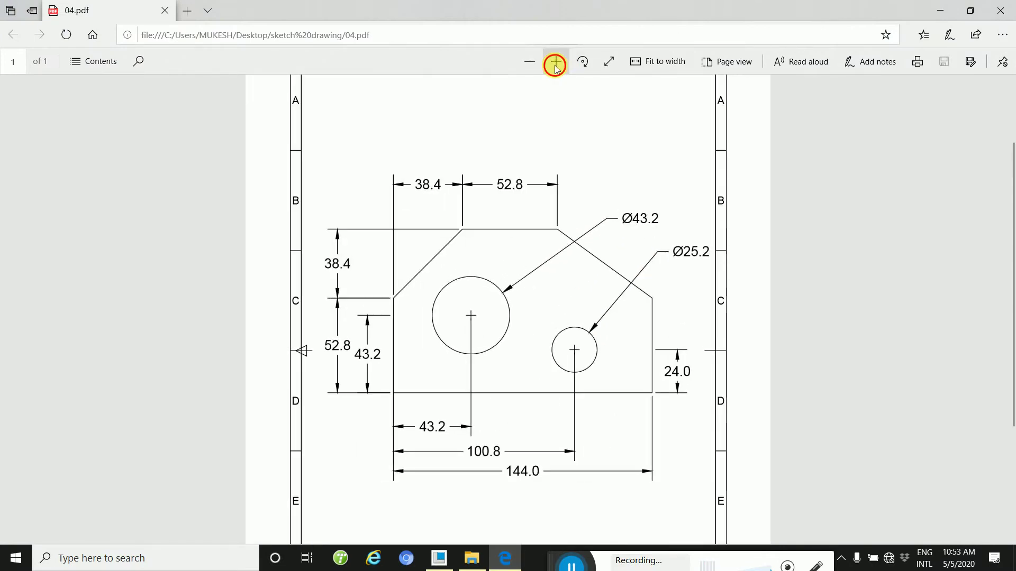
{"action": "left_click", "coordinate": [535, 68]}
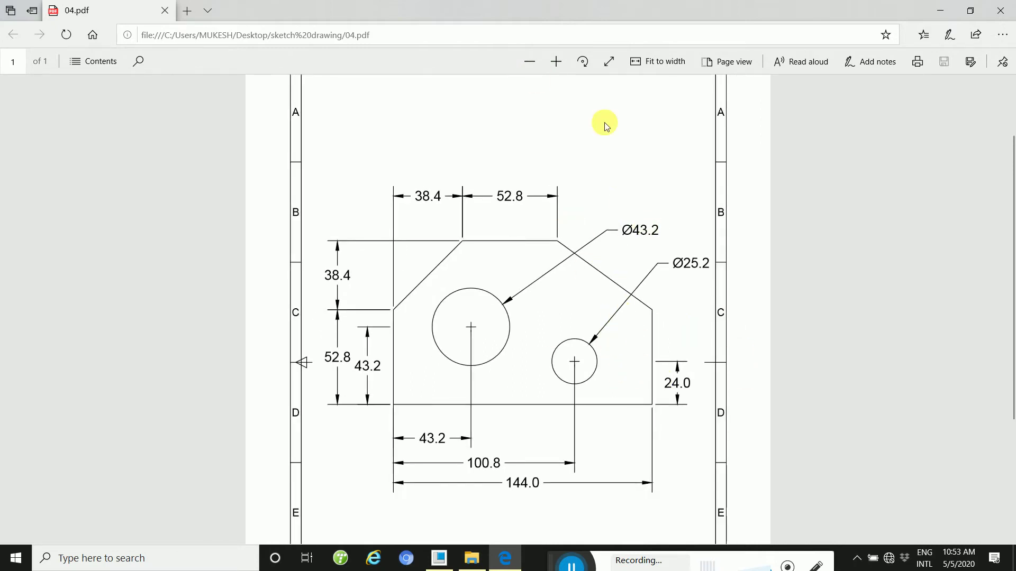
{"action": "left_click", "coordinate": [530, 62]}
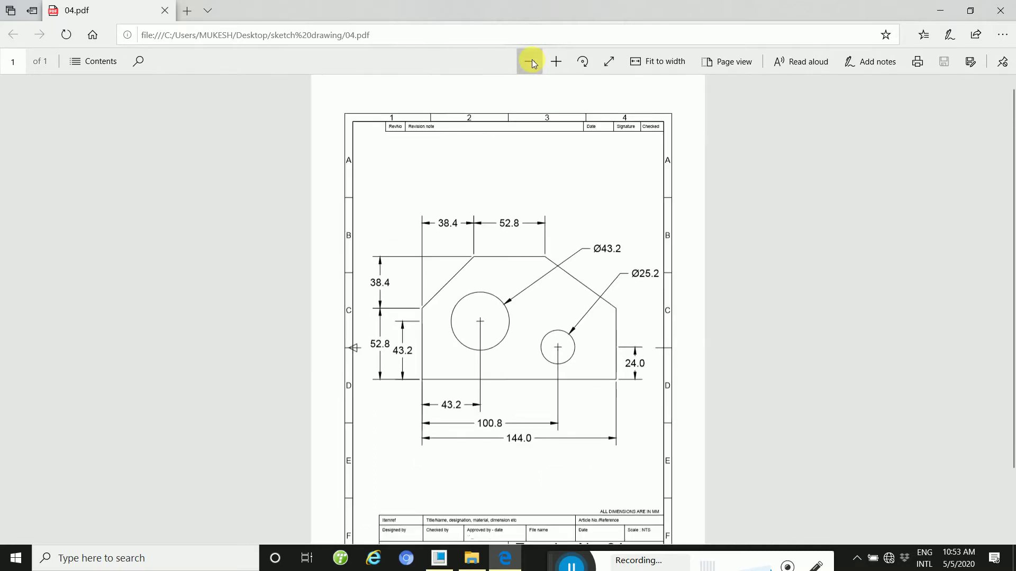
{"action": "left_click", "coordinate": [530, 62]}
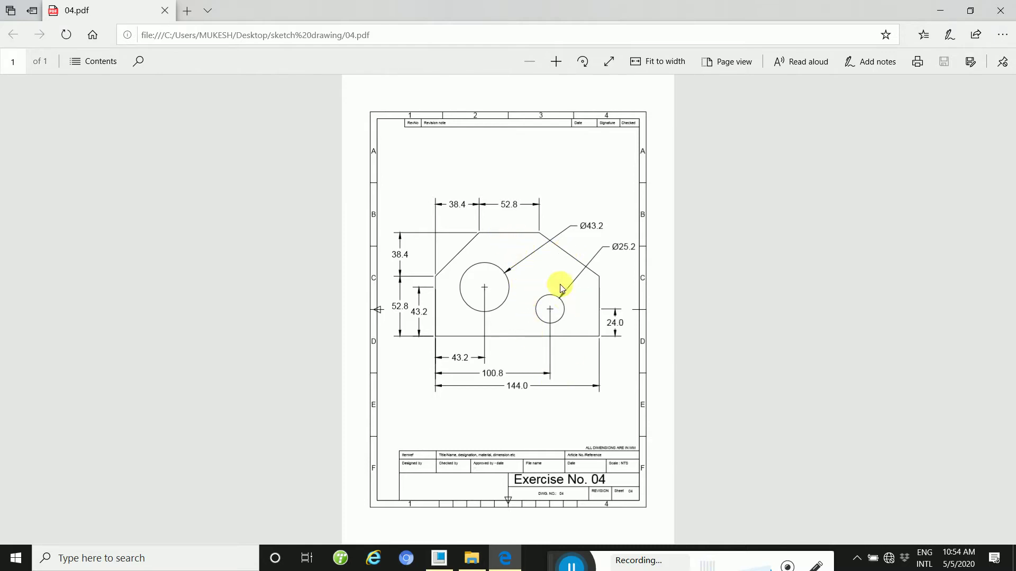
Minimize the open part and drawing windows and start a new PTC Creo Parametric session from the desktop
{"action": "left_click", "coordinate": [442, 565]}
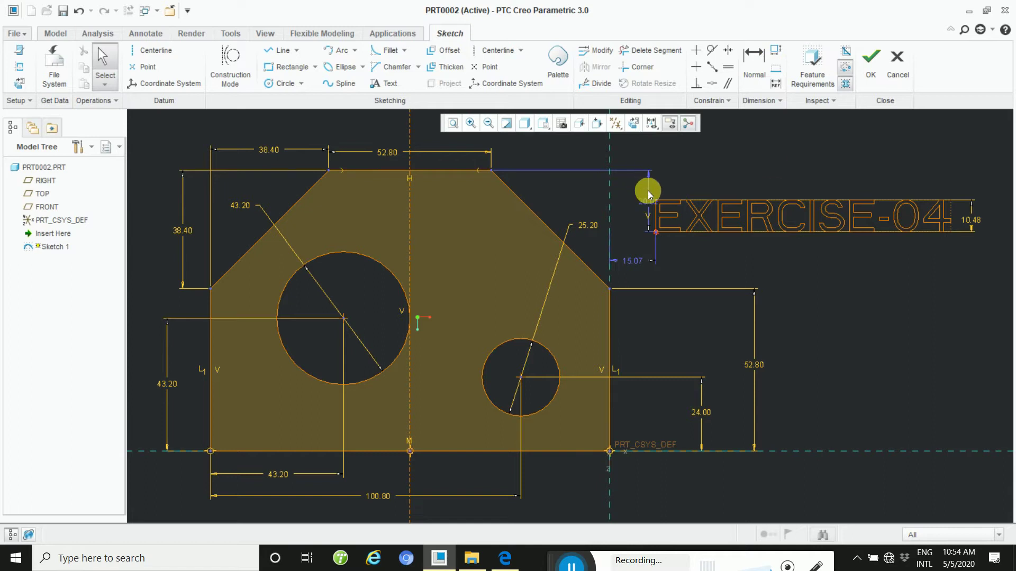
{"action": "left_click", "coordinate": [13, 10]}
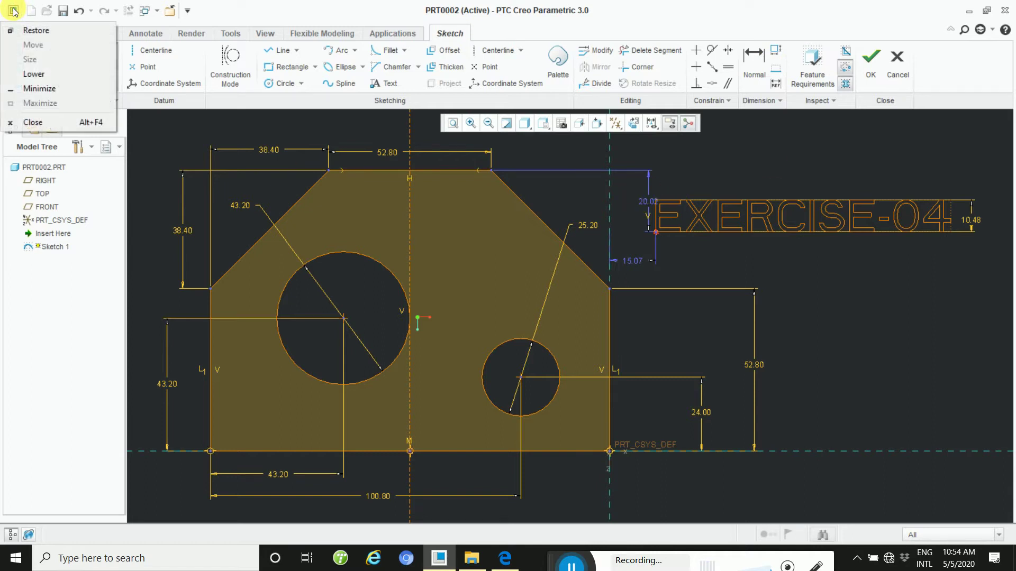
{"action": "left_click", "coordinate": [151, 144]}
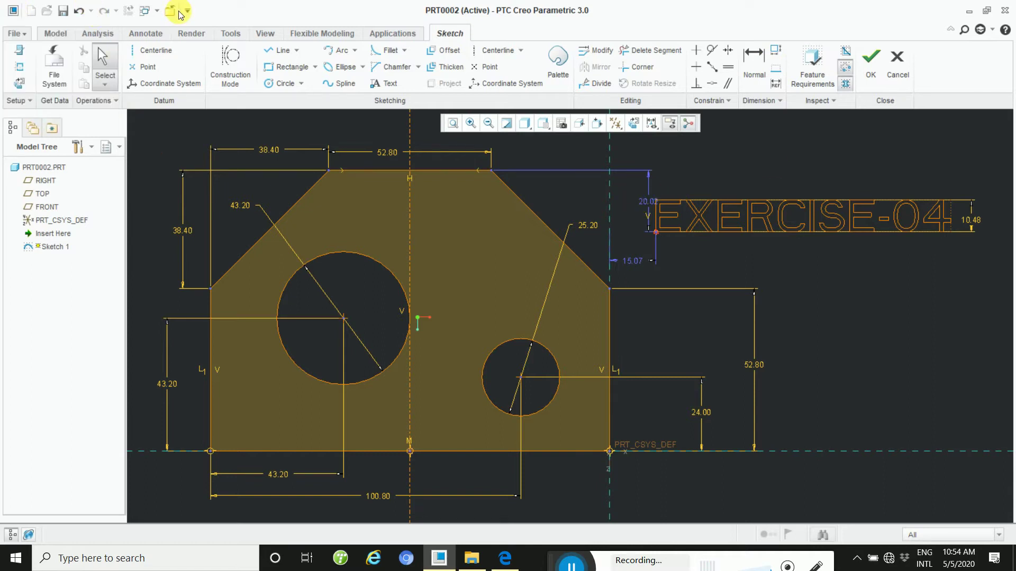
{"action": "left_click", "coordinate": [973, 13]}
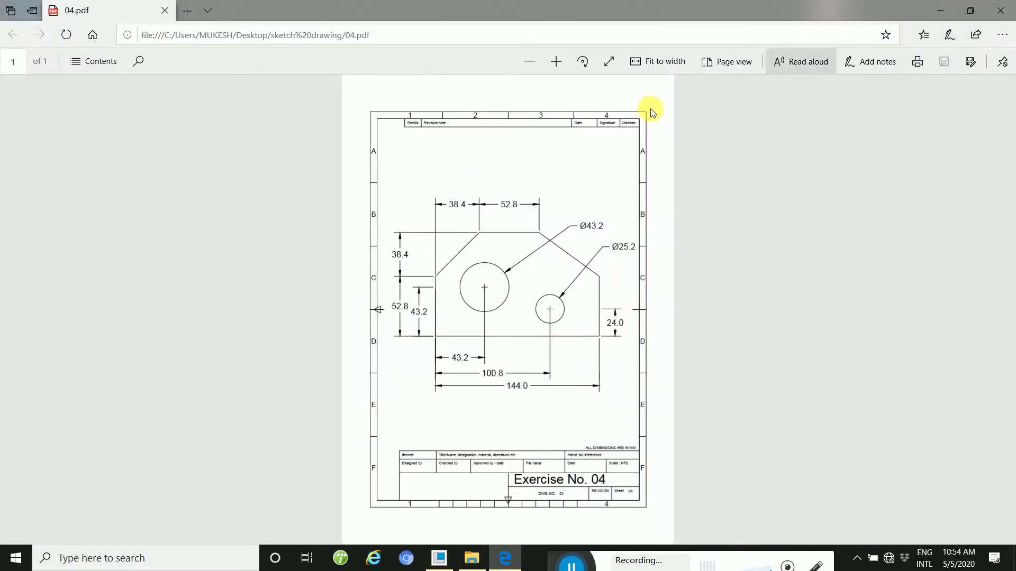
{"action": "left_click", "coordinate": [950, 4]}
{"action": "left_click", "coordinate": [37, 284]}
{"action": "double_click", "coordinate": [37, 286]}
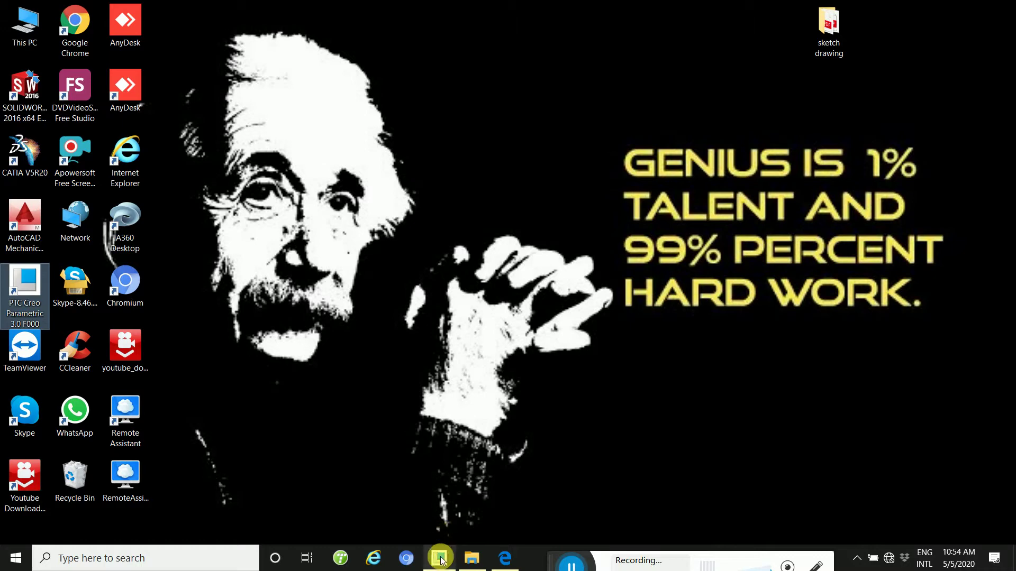
Switch to the new Creo session, close its welcome window and maximize the main window
{"action": "mouse_move", "coordinate": [439, 557]}
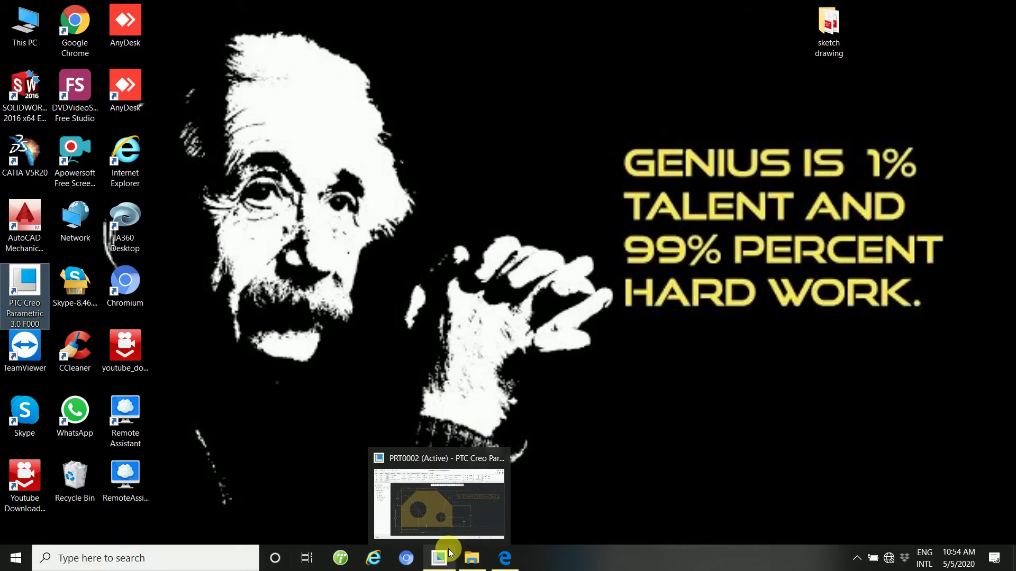
{"action": "left_click", "coordinate": [444, 561]}
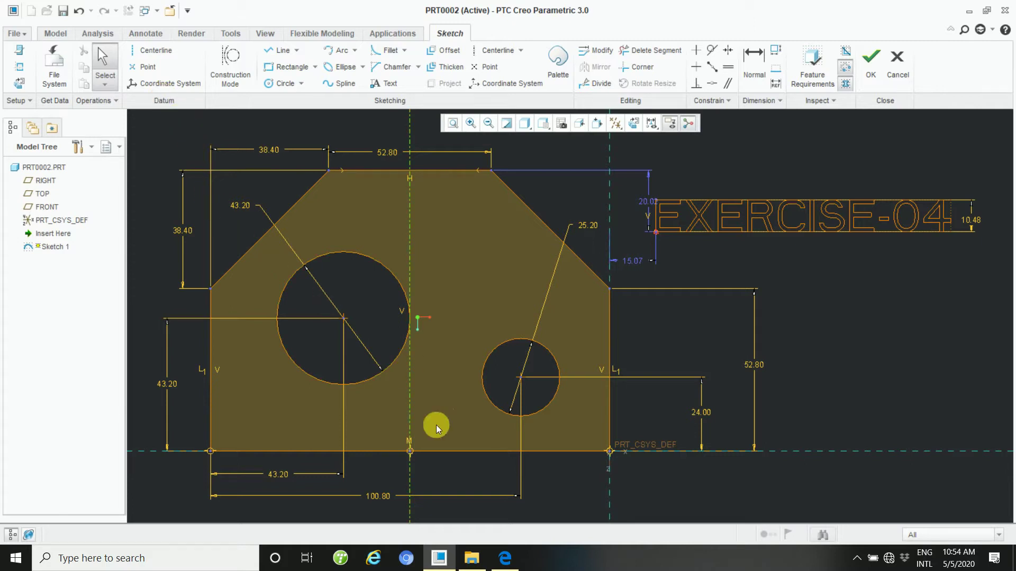
{"action": "left_click", "coordinate": [446, 566]}
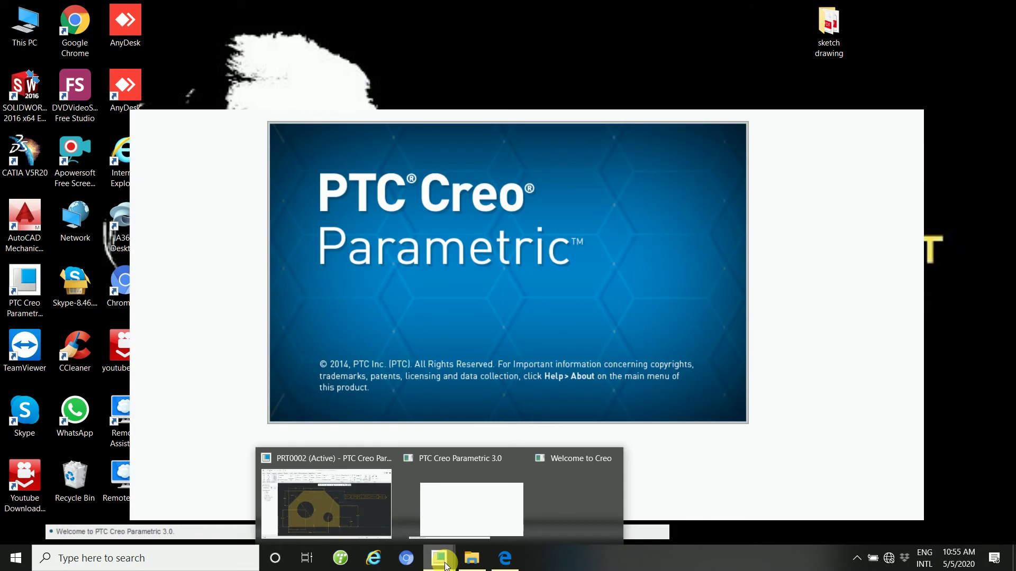
{"action": "left_click", "coordinate": [423, 503]}
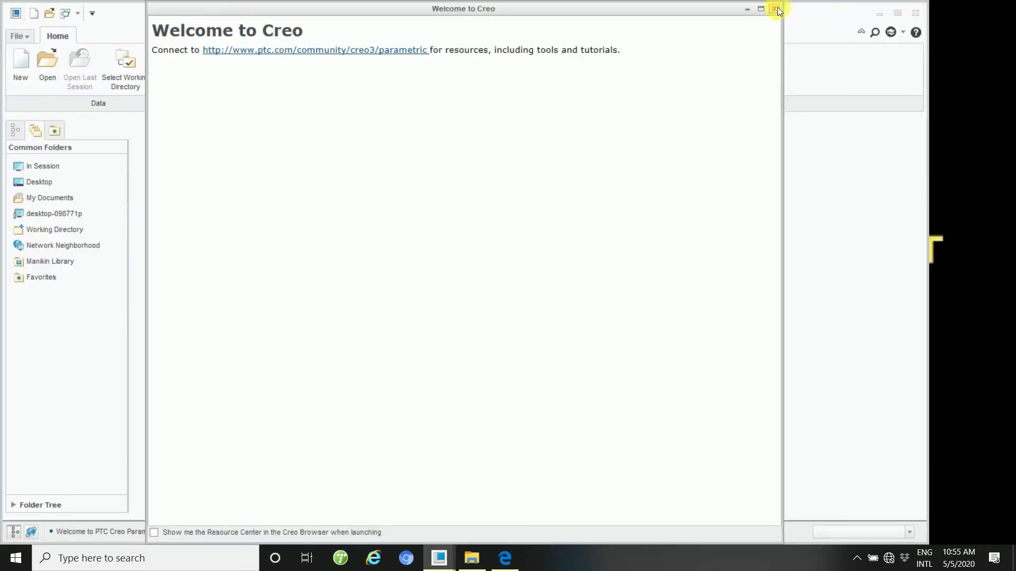
{"action": "left_click", "coordinate": [773, 8]}
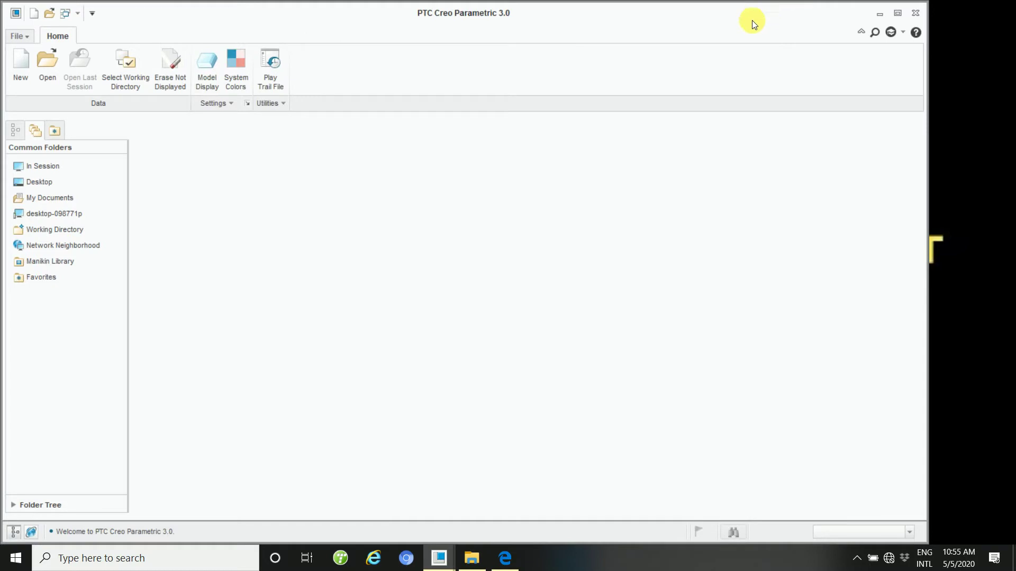
{"action": "left_click", "coordinate": [897, 16]}
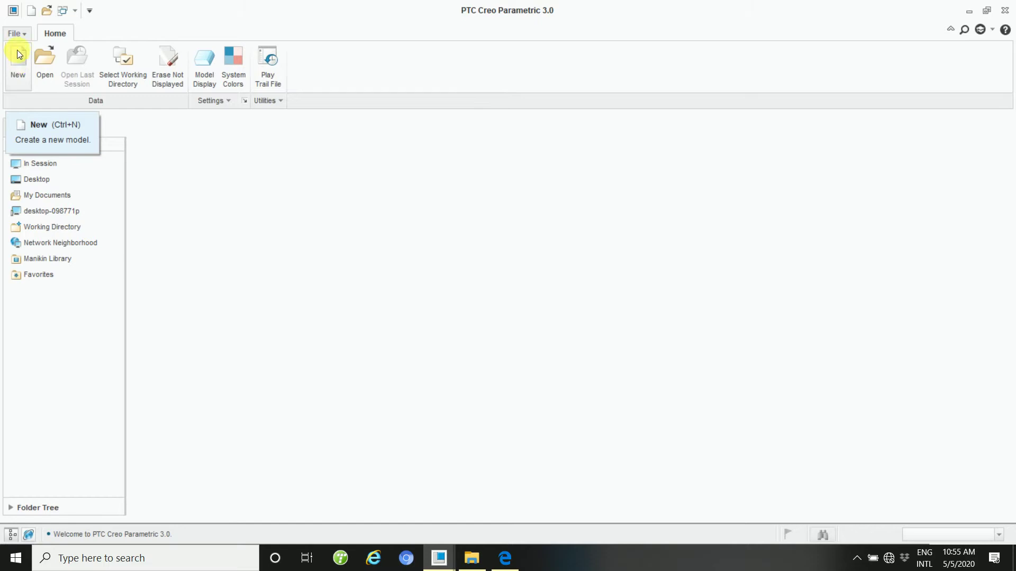
Set the system color scheme to Dark background in the program options
{"action": "left_click", "coordinate": [15, 34]}
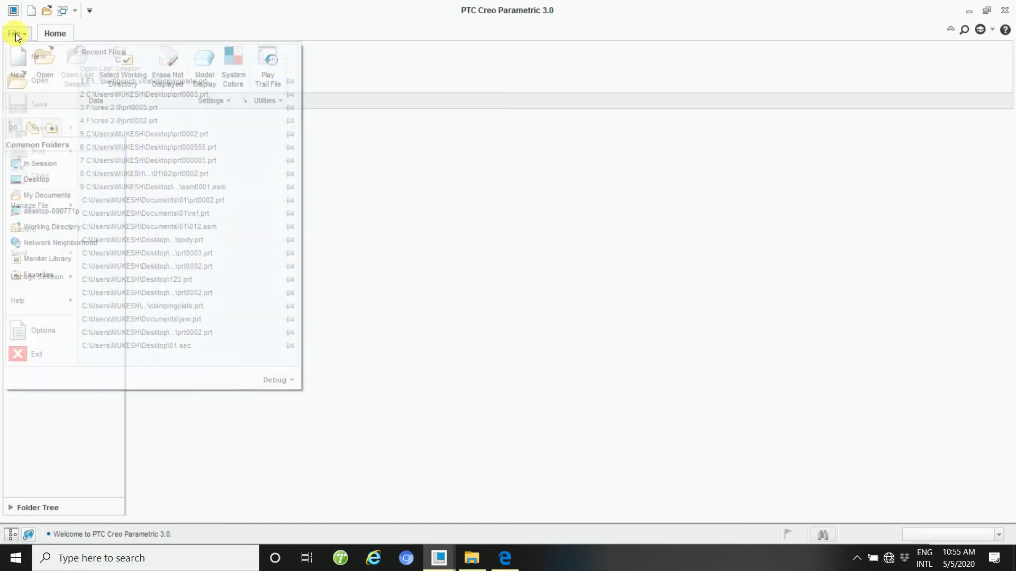
{"action": "left_click", "coordinate": [50, 323]}
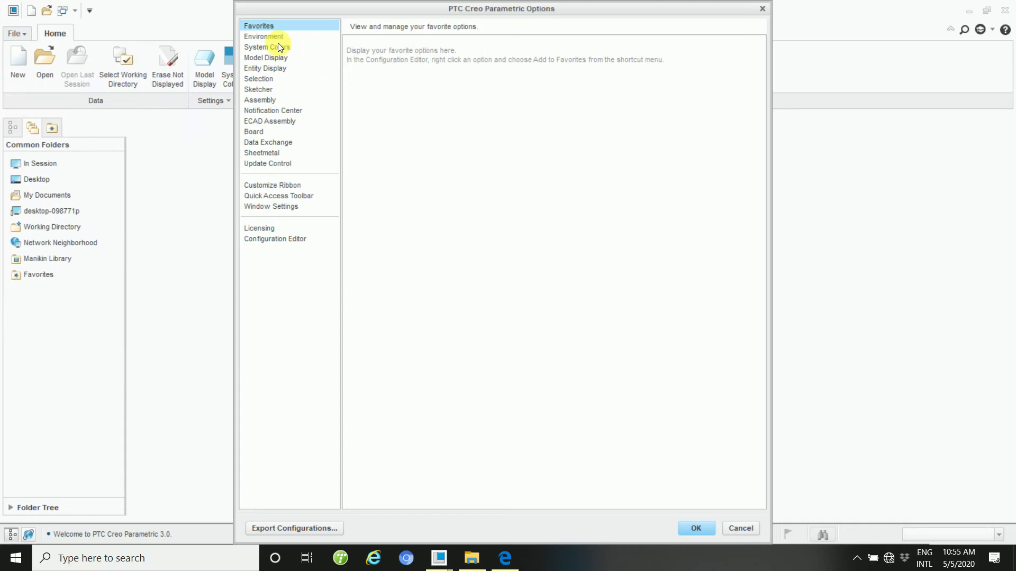
{"action": "left_click", "coordinate": [278, 45]}
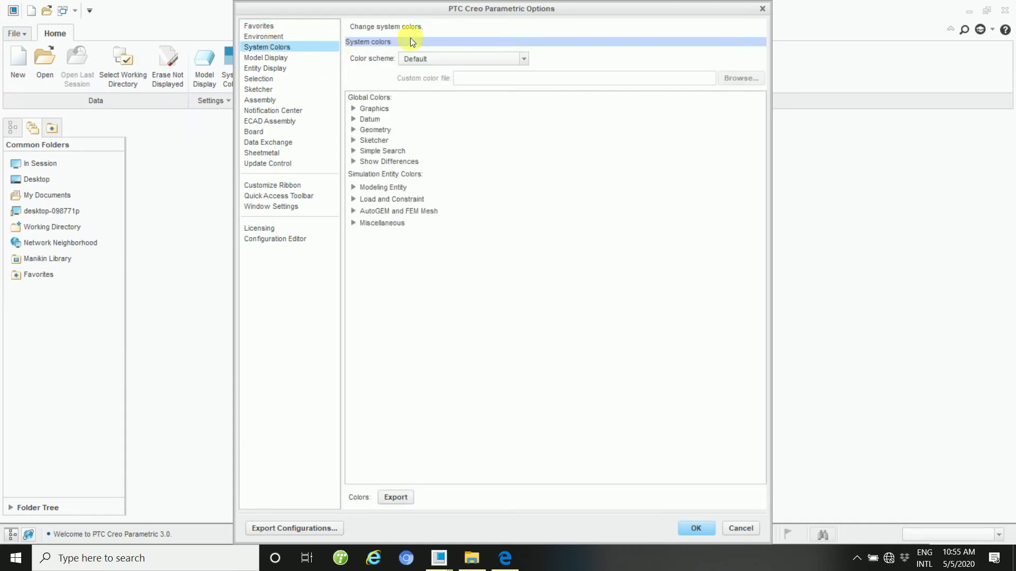
{"action": "left_click", "coordinate": [522, 59]}
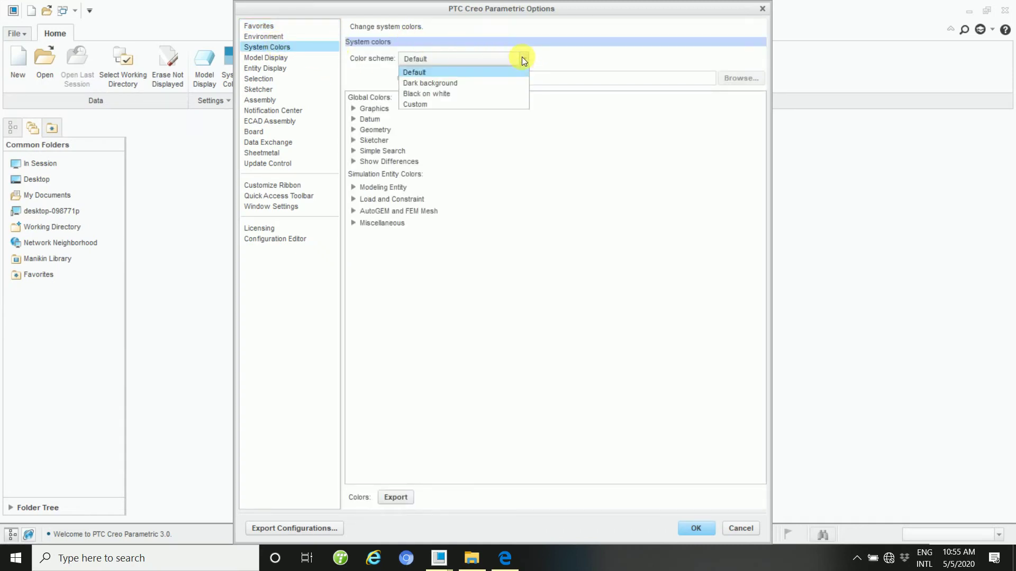
{"action": "left_click", "coordinate": [465, 83]}
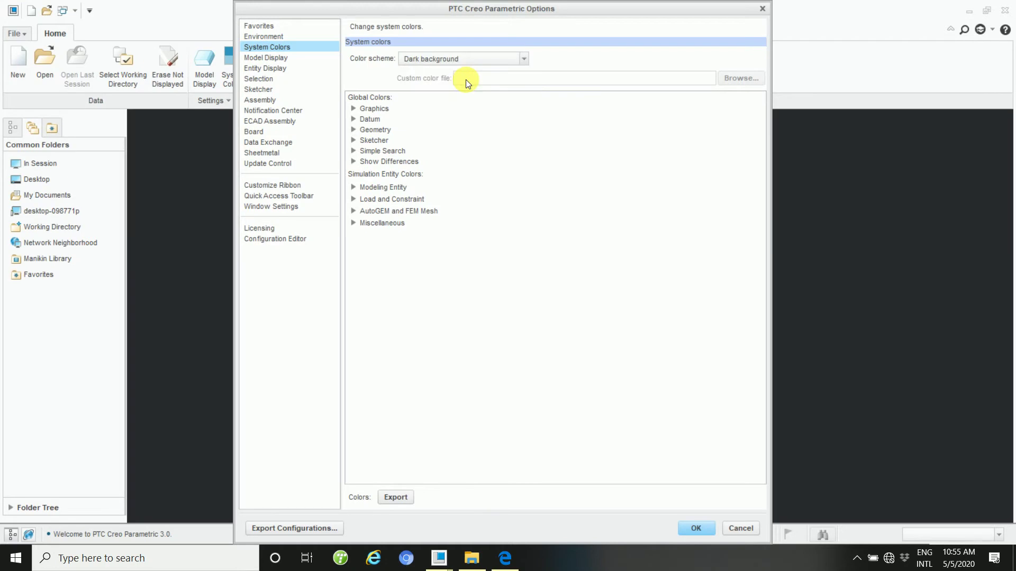
{"action": "left_click", "coordinate": [697, 528]}
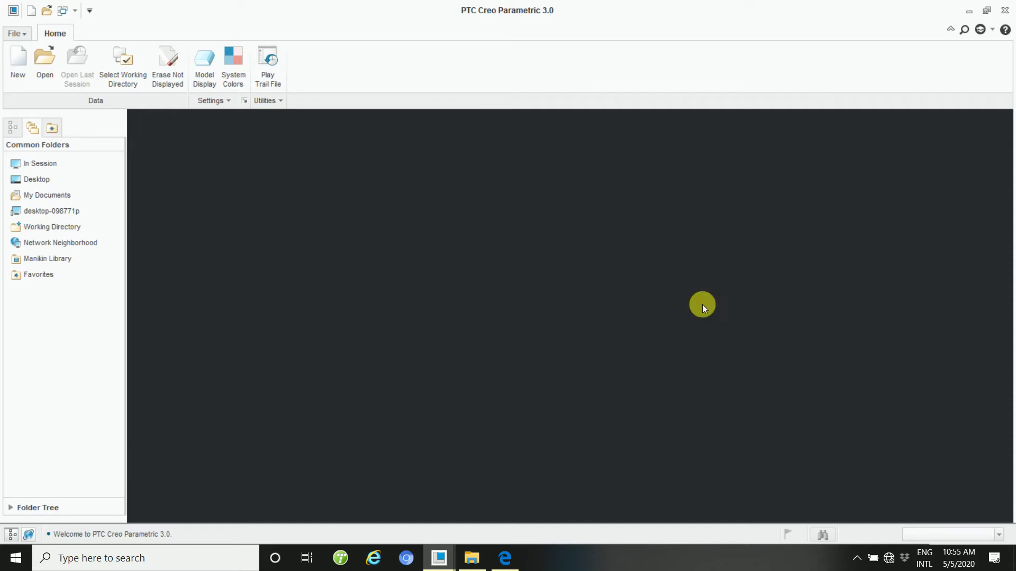
Create a new solid part named prt0002 using the default template
{"action": "left_click", "coordinate": [17, 62]}
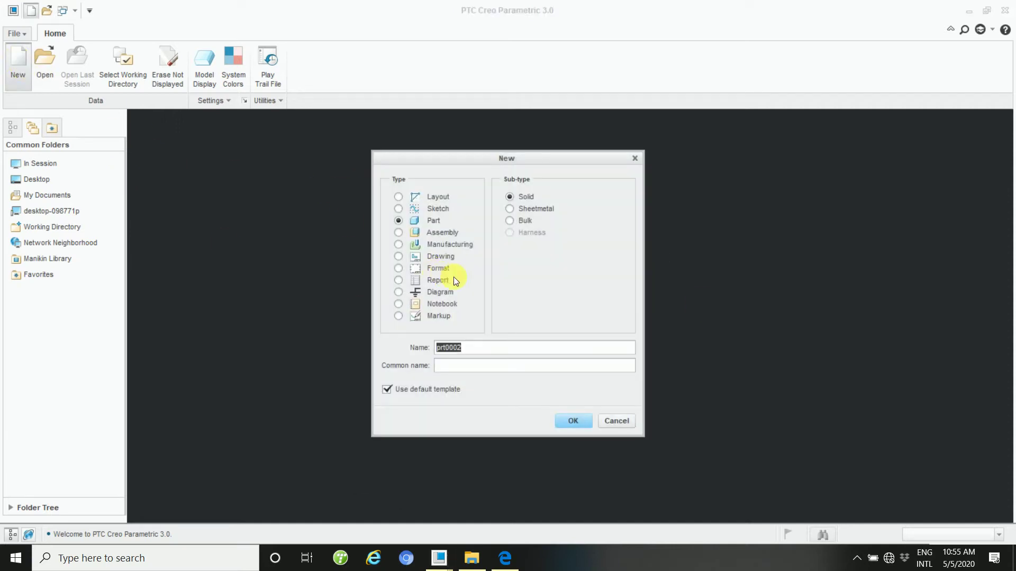
{"action": "left_click", "coordinate": [575, 417]}
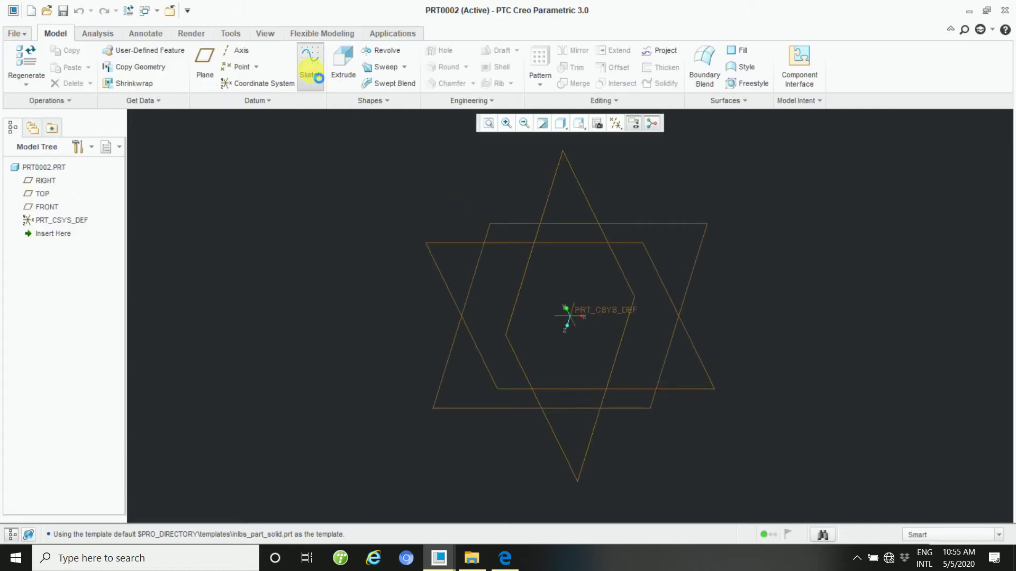
Start a sketch on the TOP datum plane with RIGHT as the right-facing reference, and hide the datum planes
{"action": "left_click", "coordinate": [313, 73]}
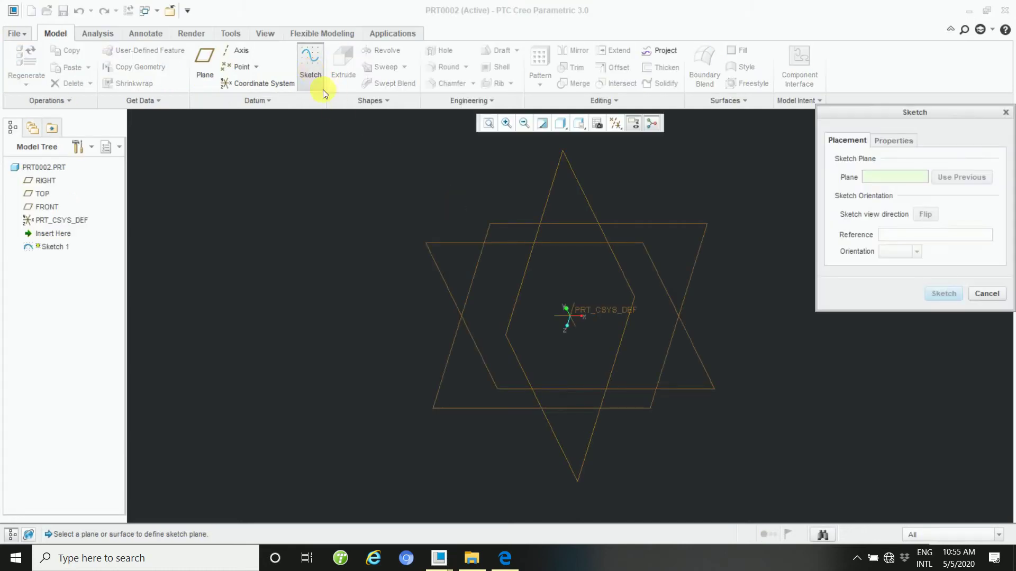
{"action": "left_click", "coordinate": [516, 227]}
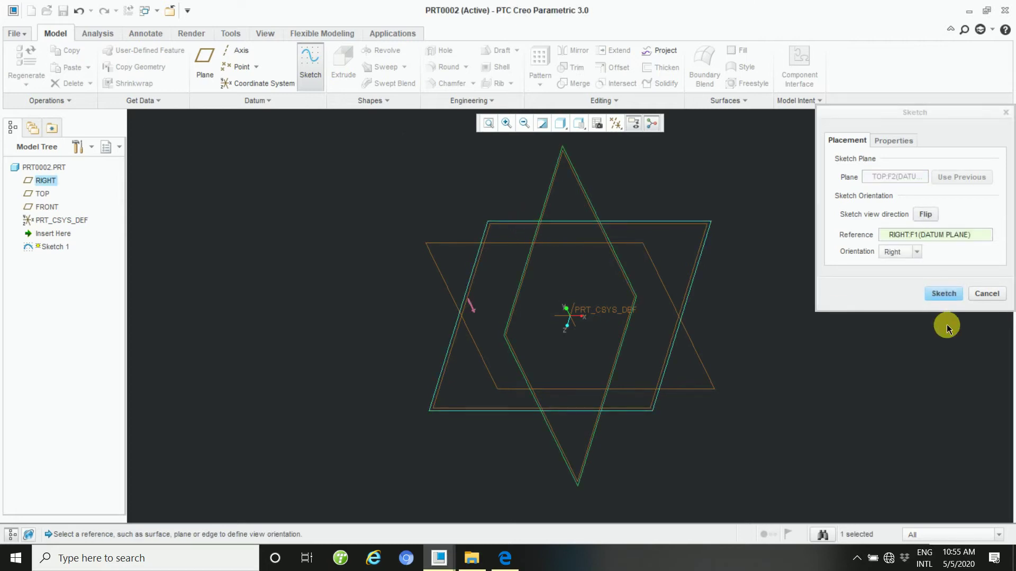
{"action": "left_click", "coordinate": [938, 293]}
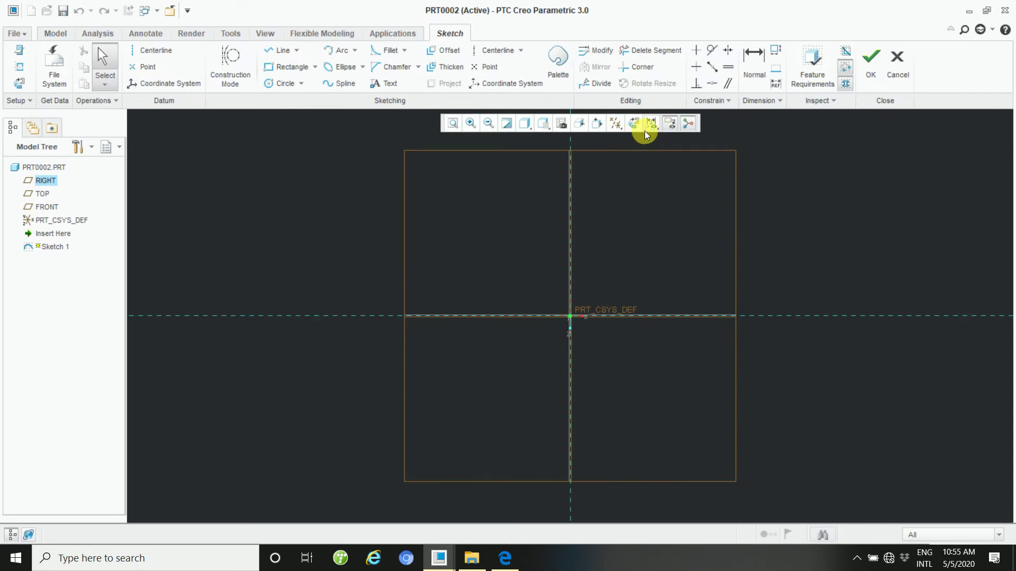
{"action": "left_click", "coordinate": [617, 130]}
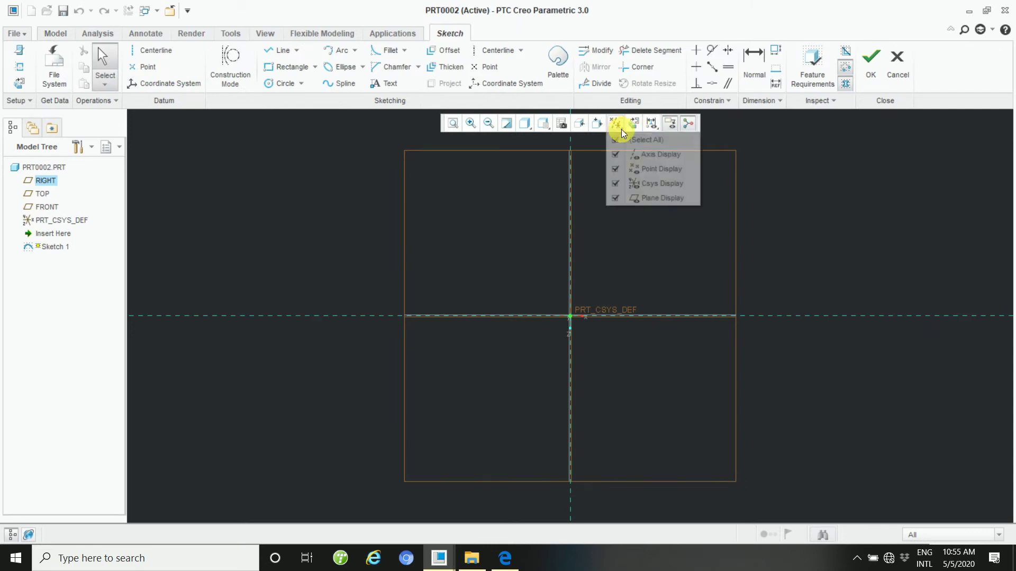
{"action": "left_click", "coordinate": [615, 199]}
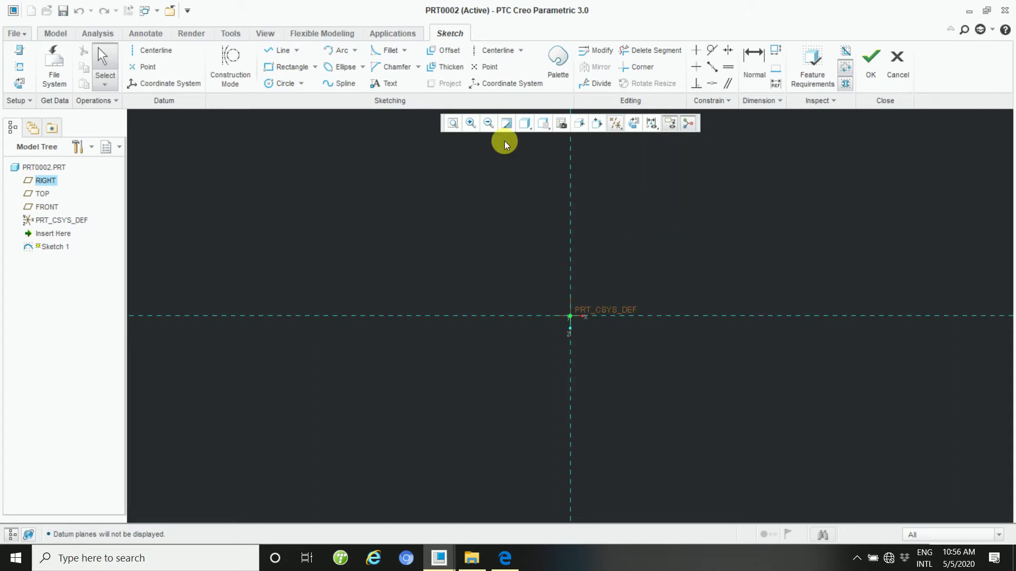
Check the Exercise No. 04 drawing, and sketch the closed six-sided plate outline from the origin, about 494 wide and 245 high, with two sloped upper corners
{"action": "left_click", "coordinate": [280, 51]}
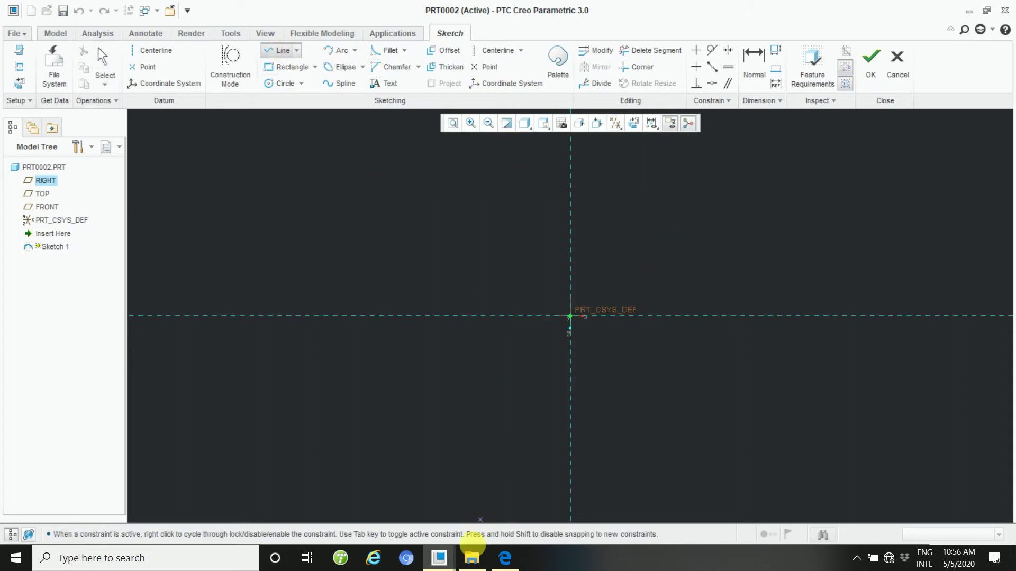
{"action": "left_click", "coordinate": [497, 563]}
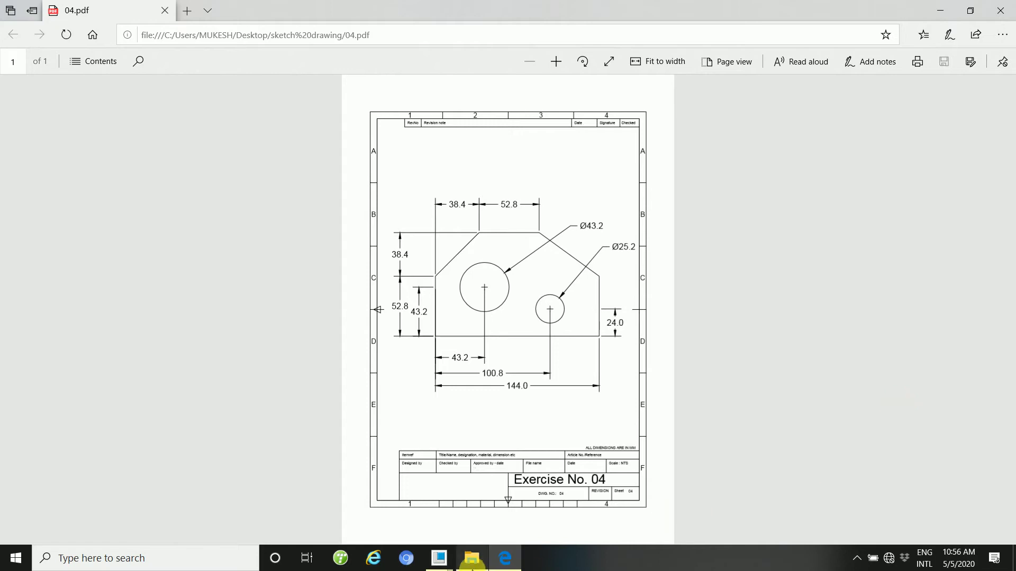
{"action": "left_click", "coordinate": [441, 564]}
{"action": "left_click", "coordinate": [510, 456]}
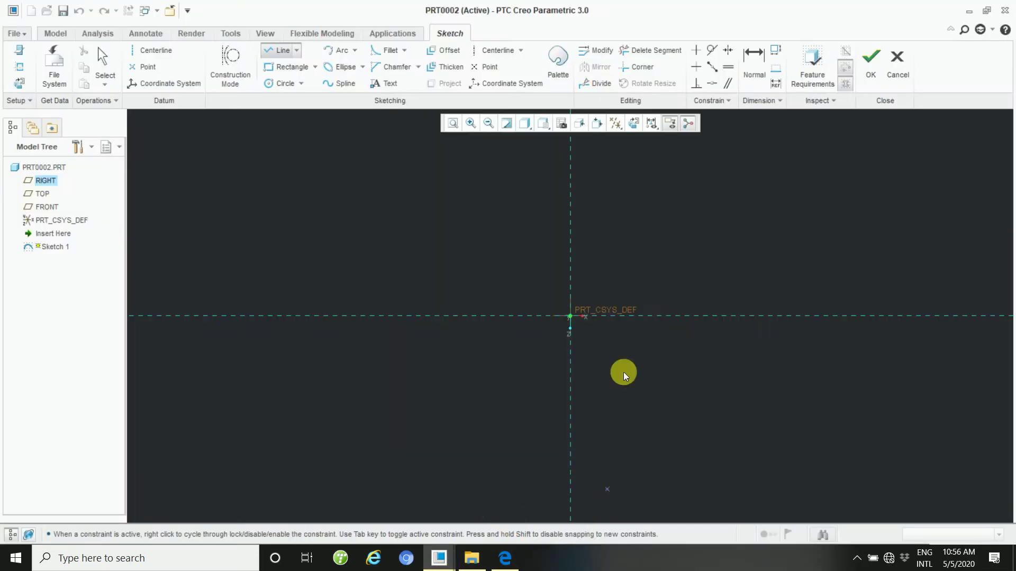
{"action": "left_click", "coordinate": [570, 315]}
{"action": "left_click", "coordinate": [573, 211]}
{"action": "left_click", "coordinate": [493, 157]}
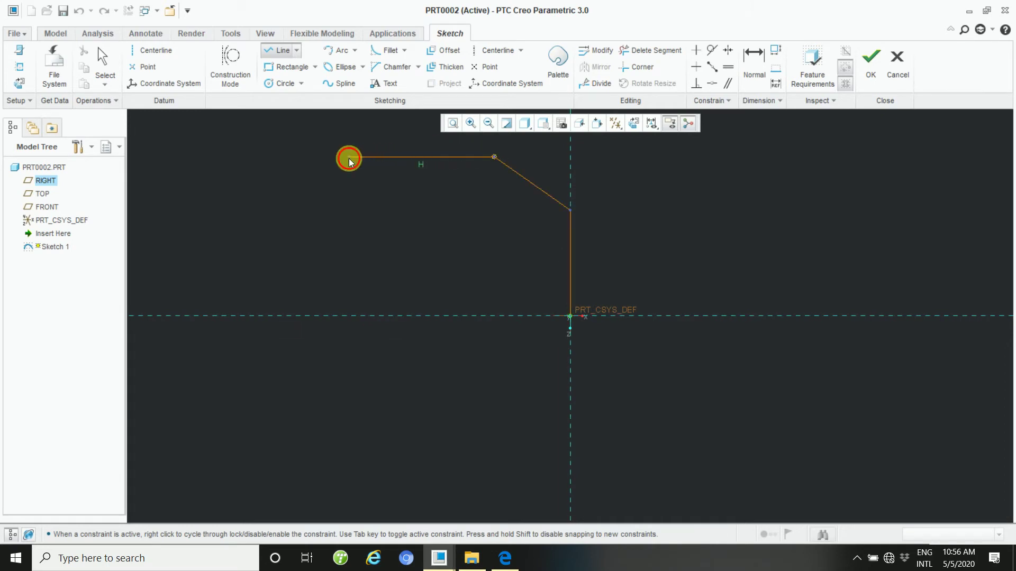
{"action": "left_click", "coordinate": [348, 157]}
{"action": "left_click", "coordinate": [157, 228]}
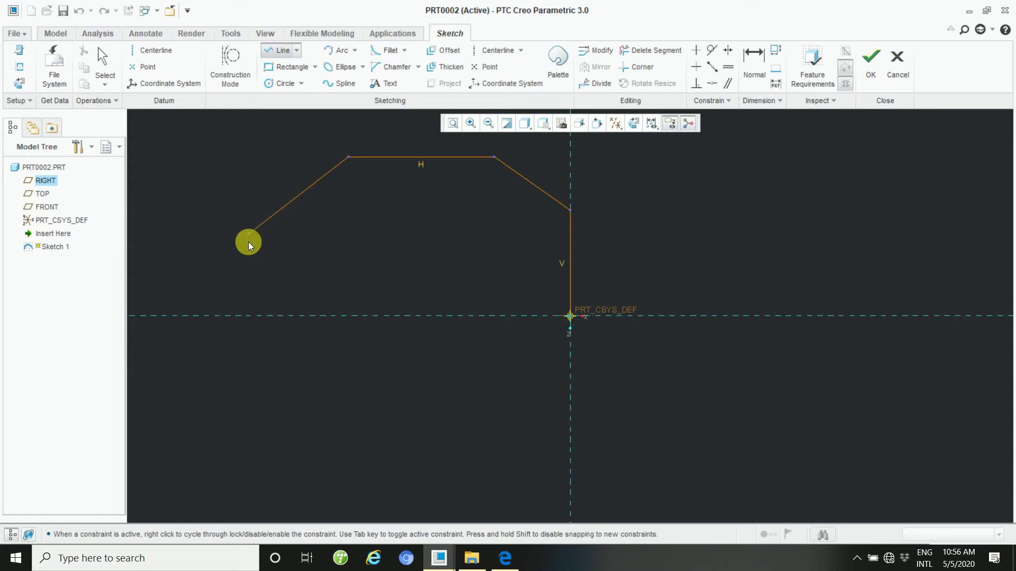
{"action": "left_click", "coordinate": [249, 234]}
{"action": "left_click", "coordinate": [249, 316]}
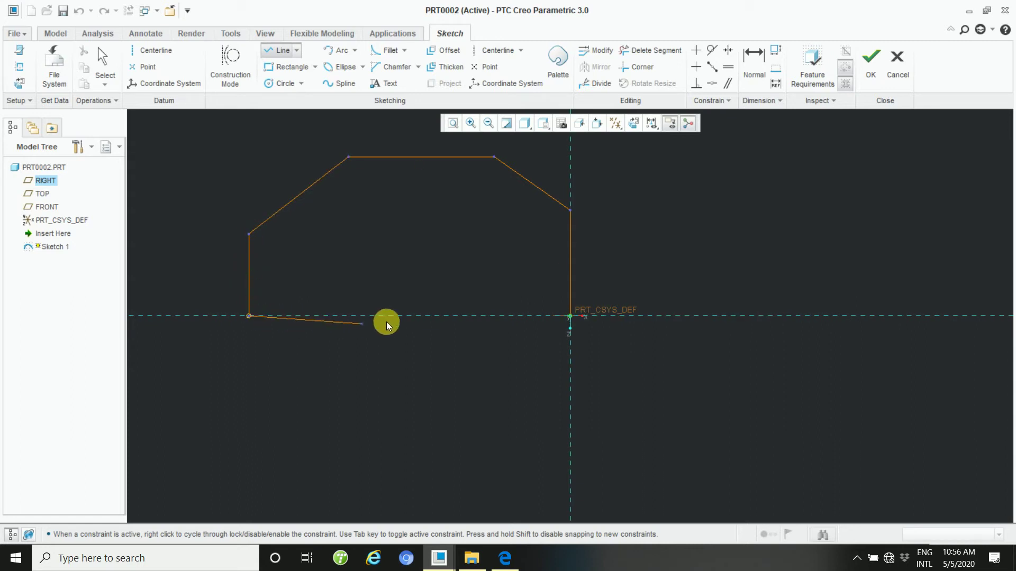
{"action": "left_click", "coordinate": [571, 309]}
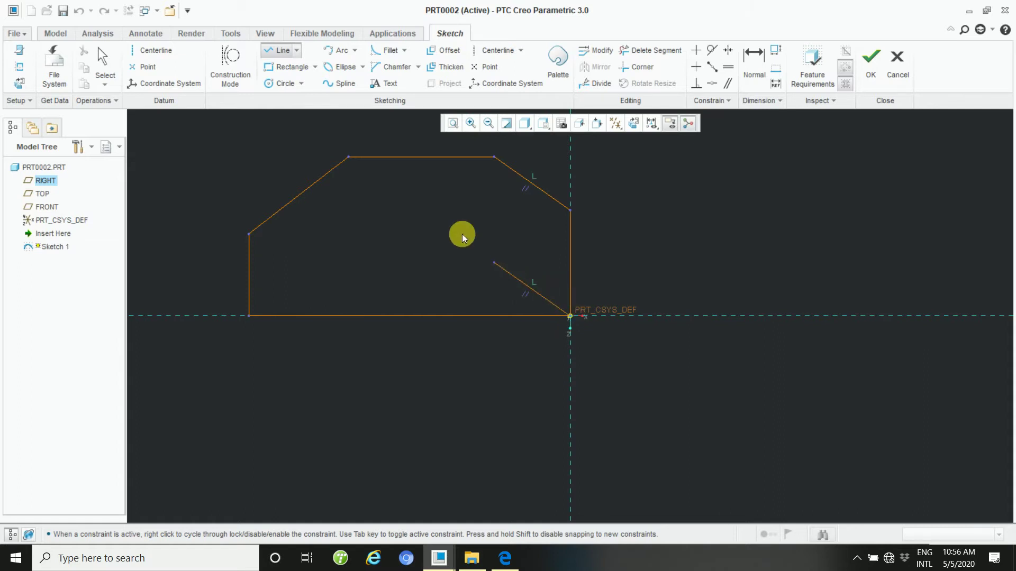
{"action": "left_click", "coordinate": [99, 74]}
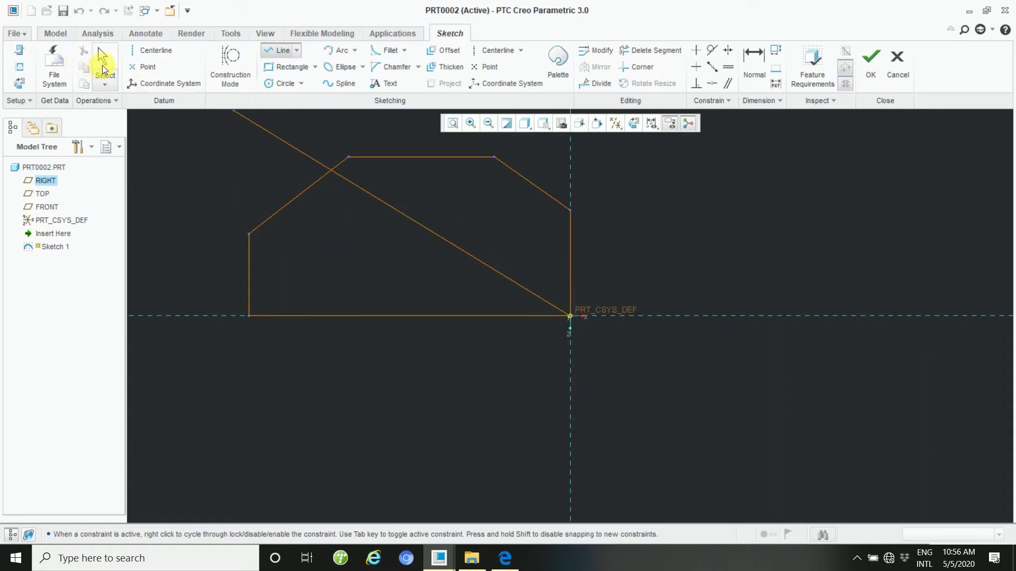
{"action": "left_click", "coordinate": [380, 216]}
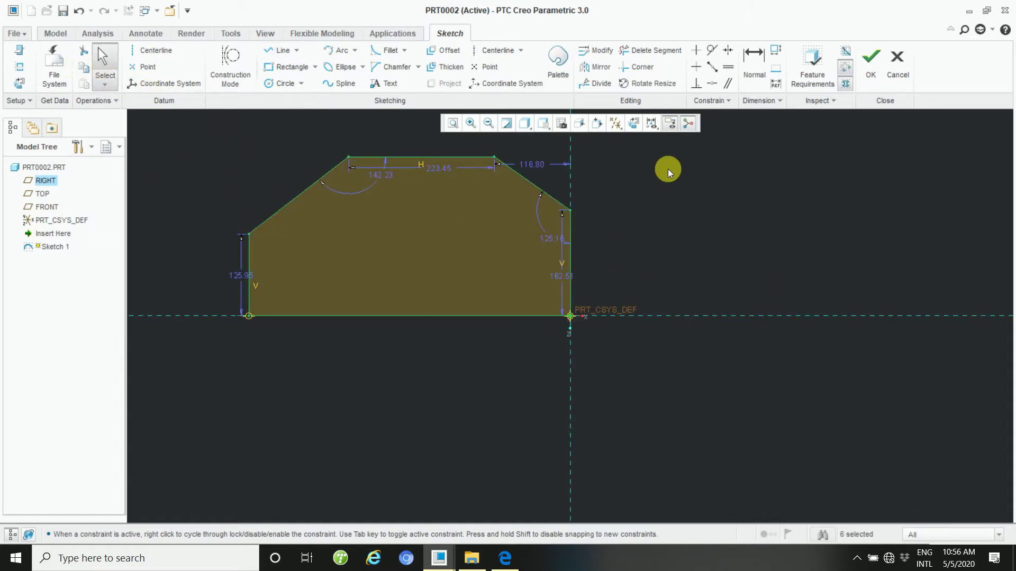
Dimension the bottom edge of the outline and set its length to 114
{"action": "mouse_move", "coordinate": [638, 177]}
{"action": "middle_mouse_down", "text": "ctrl"}
{"action": "mouse_move", "coordinate": [668, 243]}
{"action": "mouse_move", "coordinate": [665, 219]}
{"action": "middle_mouse_up", "text": "ctrl"}
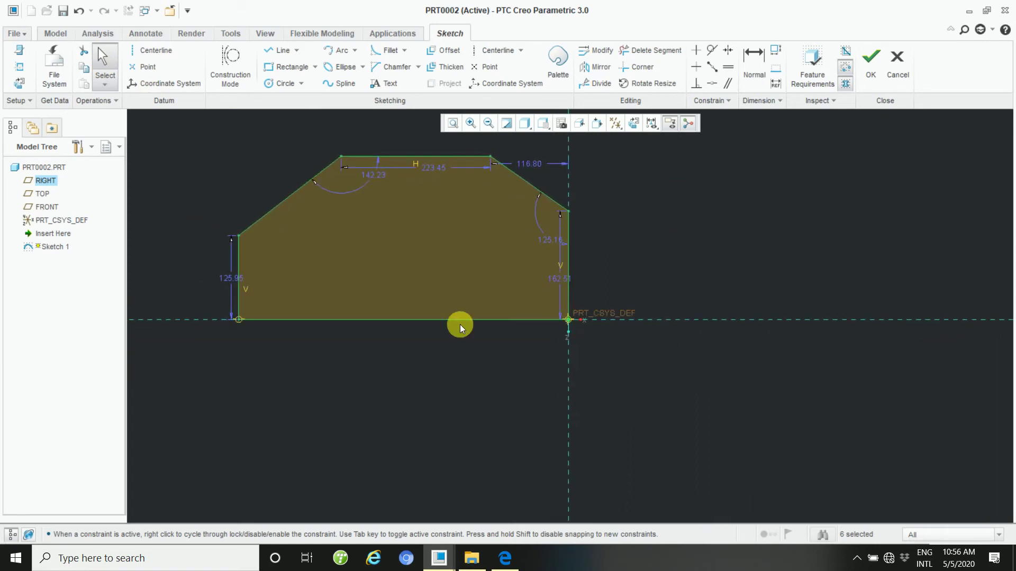
{"action": "left_click", "coordinate": [745, 61]}
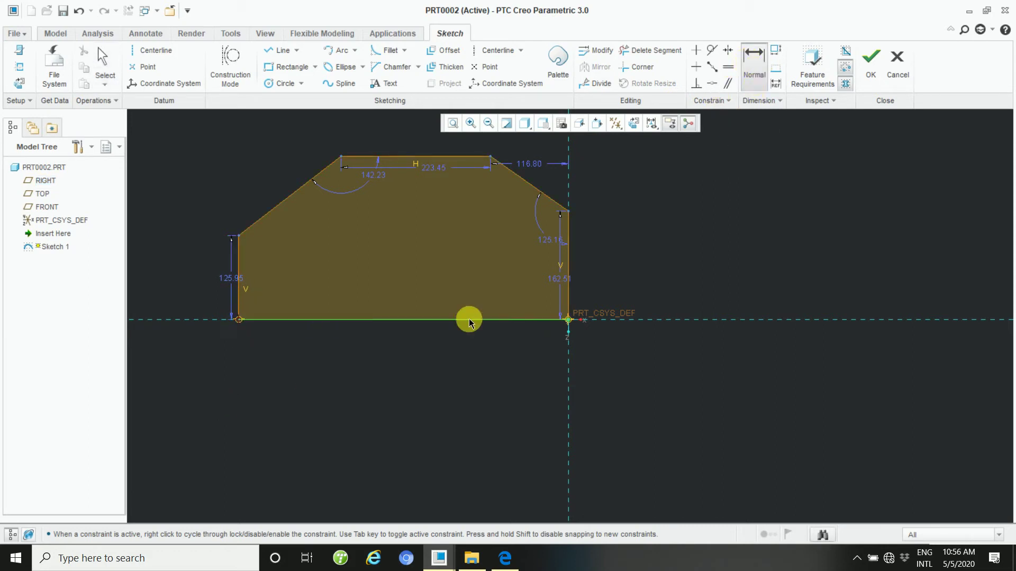
{"action": "left_click", "coordinate": [568, 320]}
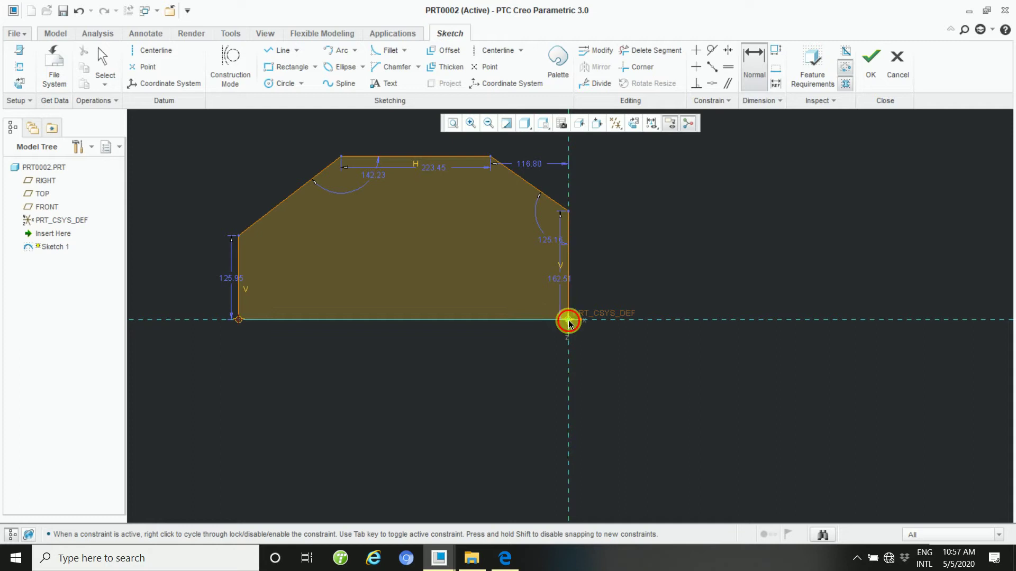
{"action": "middle_click", "coordinate": [412, 383]}
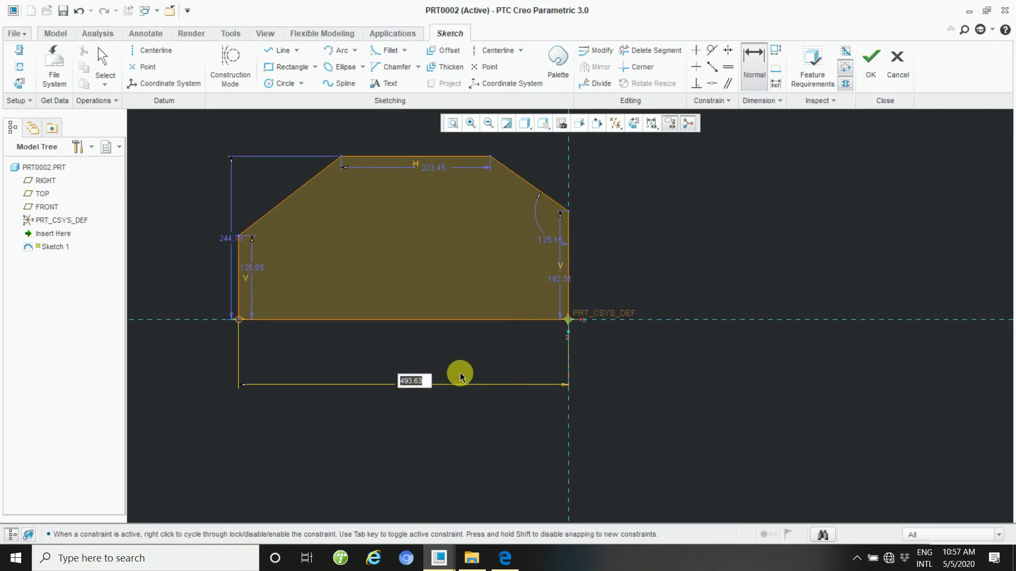
{"action": "type", "text": "114"}
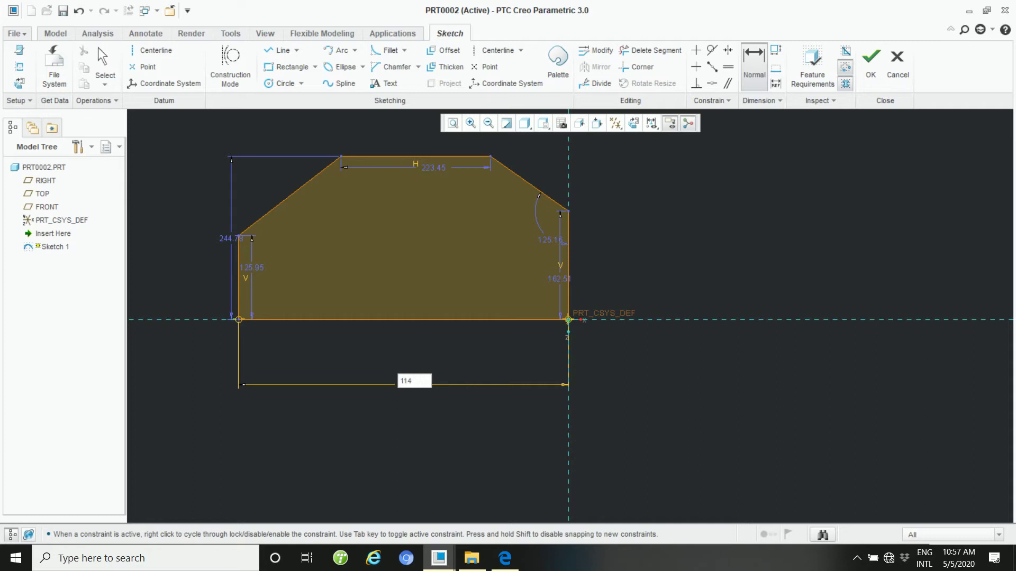
{"action": "key", "text": "Return"}
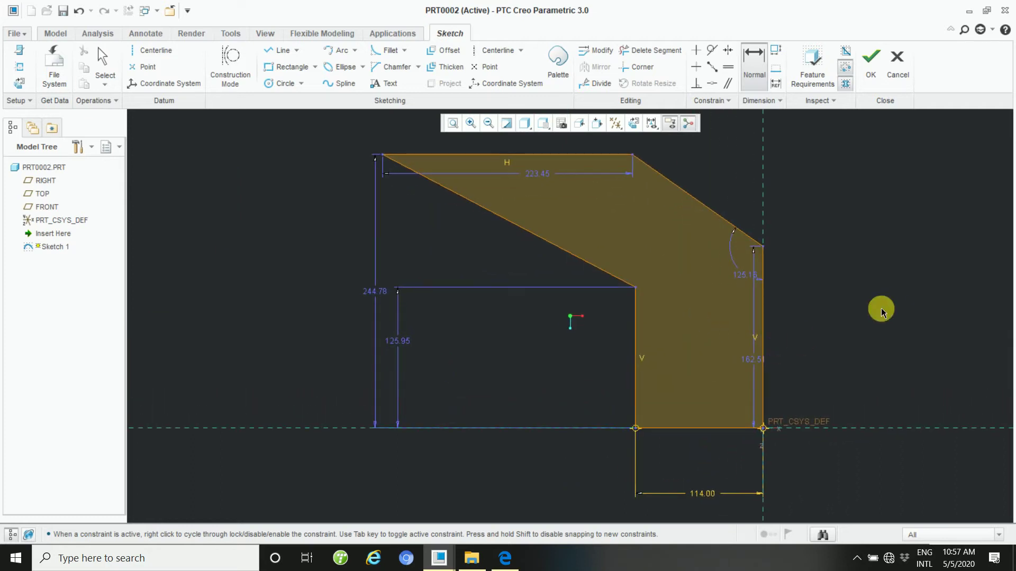
Move the upper corner of the short left side outward until the bottom edge is about 426 long and that side about 115 high
{"action": "left_click", "coordinate": [633, 284]}
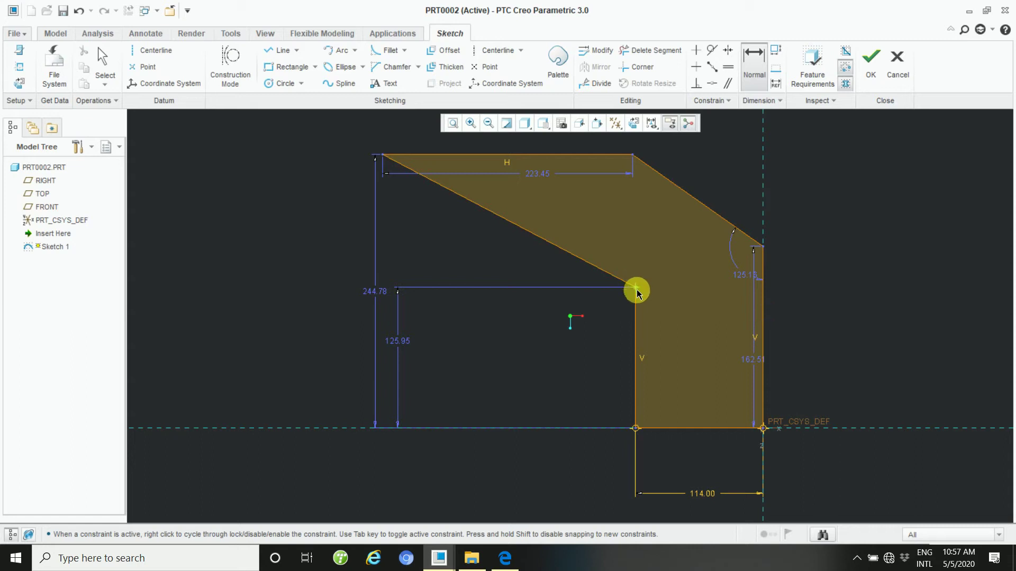
{"action": "left_click", "coordinate": [636, 290]}
{"action": "middle_click", "coordinate": [532, 317]}
{"action": "middle_click", "coordinate": [533, 335]}
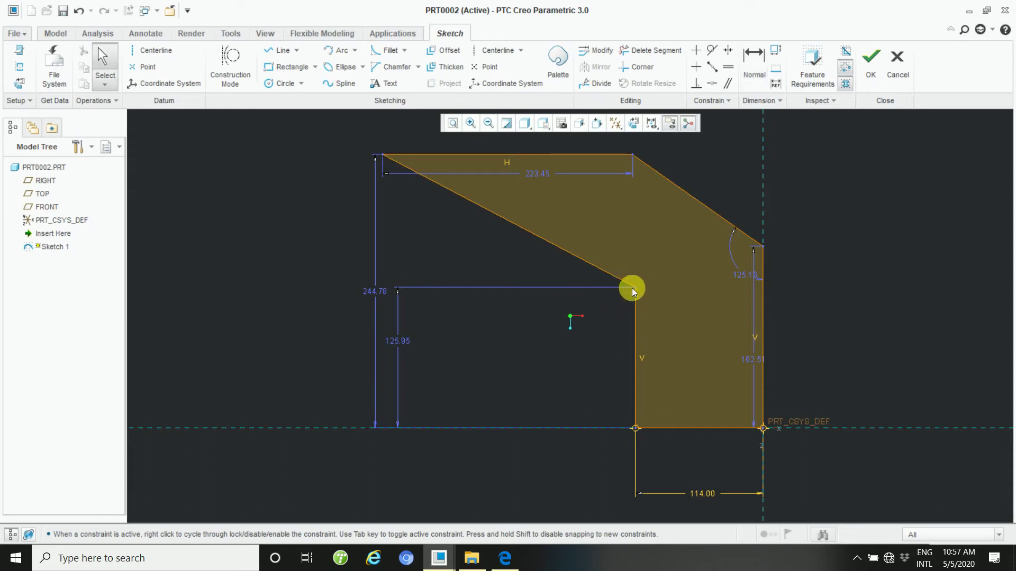
{"action": "mouse_move", "coordinate": [640, 287]}
{"action": "left_mouse_down"}
{"action": "mouse_move", "coordinate": [524, 309]}
{"action": "mouse_move", "coordinate": [268, 297]}
{"action": "left_mouse_up"}
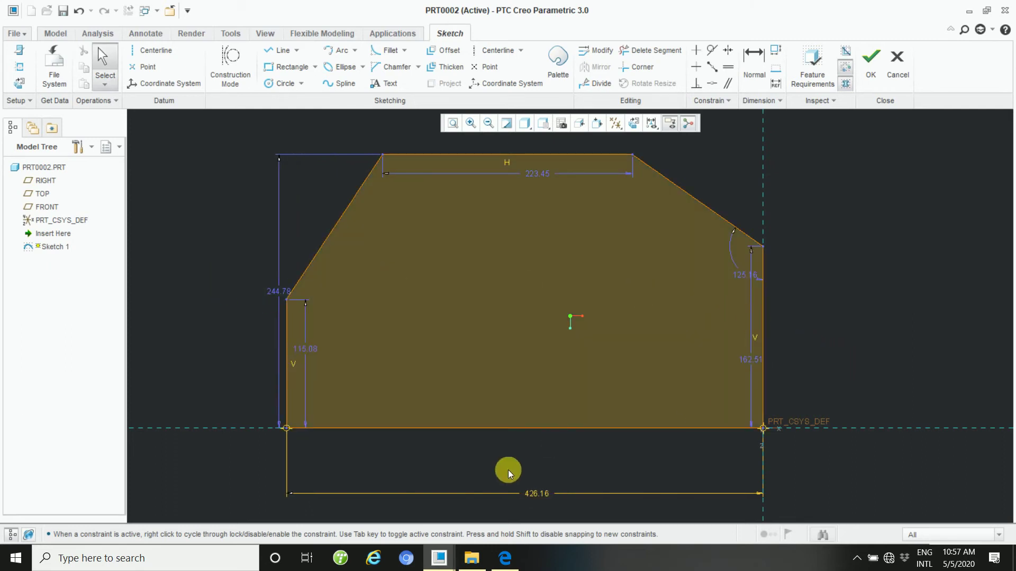
Move the right side's height dimension outside the outline and set it to 52.8
{"action": "left_click_drag", "start_coordinate": [756, 365], "coordinate": [848, 362]}
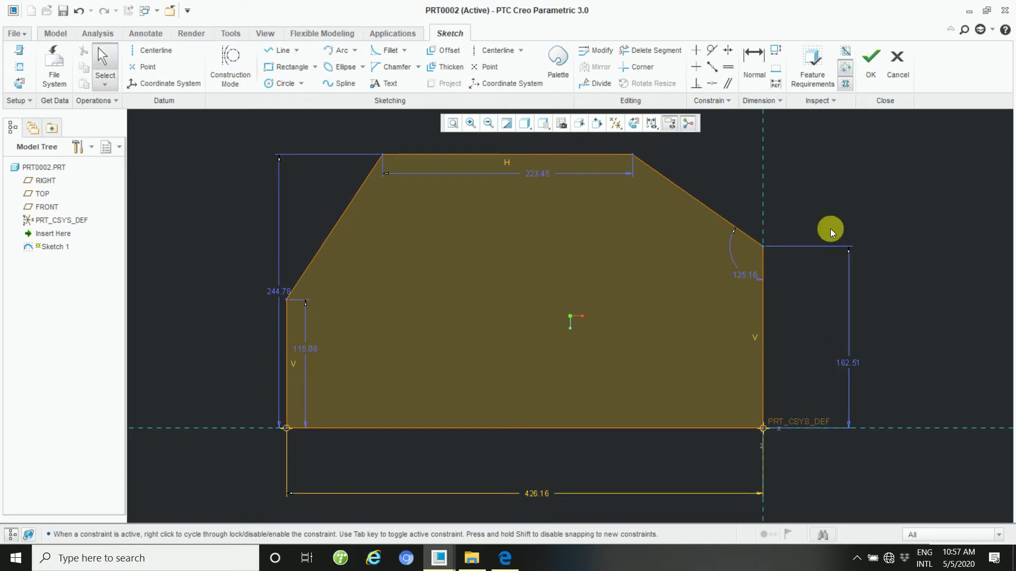
{"action": "double_click", "coordinate": [850, 363]}
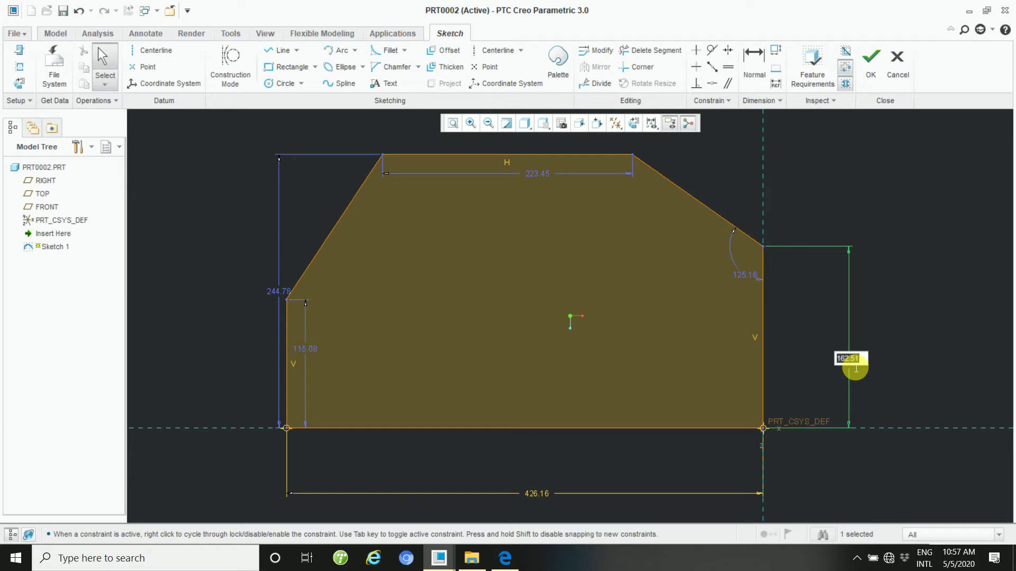
{"action": "type", "text": "52"}
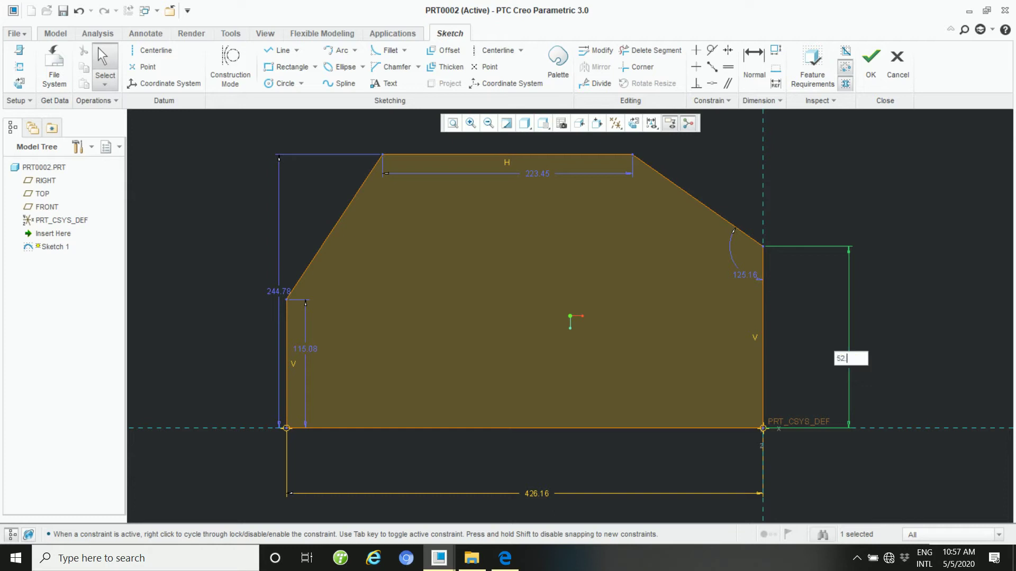
{"action": "type", "text": ".8"}
{"action": "key", "text": "Return"}
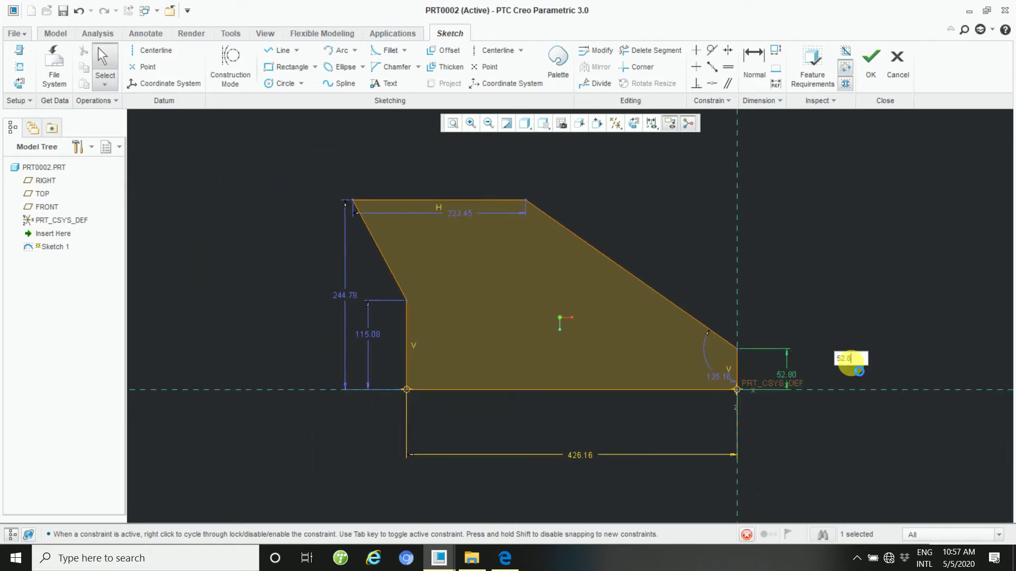
{"action": "left_click", "coordinate": [881, 246]}
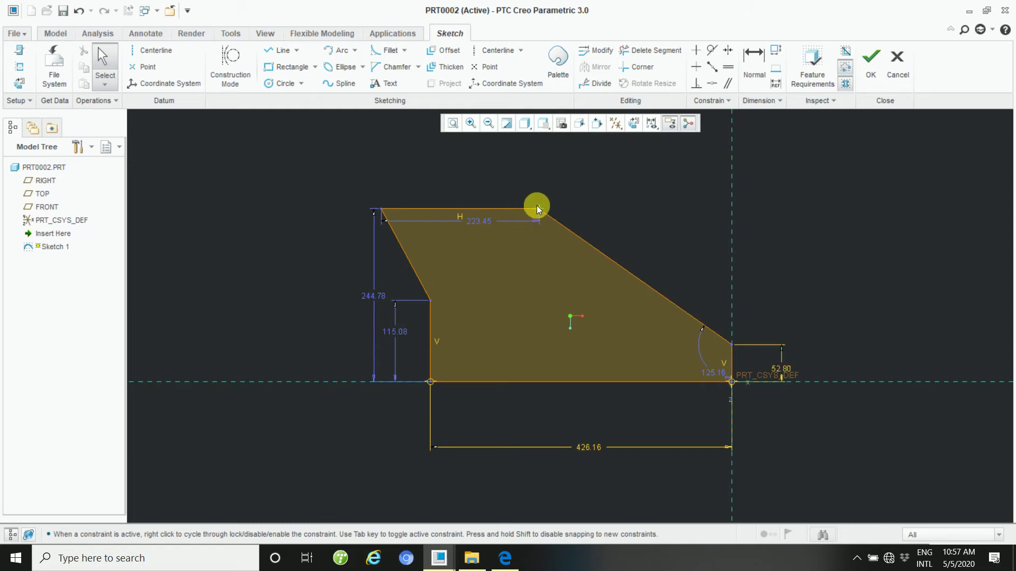
Reposition both ends of the top edge so it is about 310 long and about 241 above the bottom edge
{"action": "left_click_drag", "start_coordinate": [536, 205], "coordinate": [626, 192]}
{"action": "left_click_drag", "start_coordinate": [541, 208], "coordinate": [680, 188]}
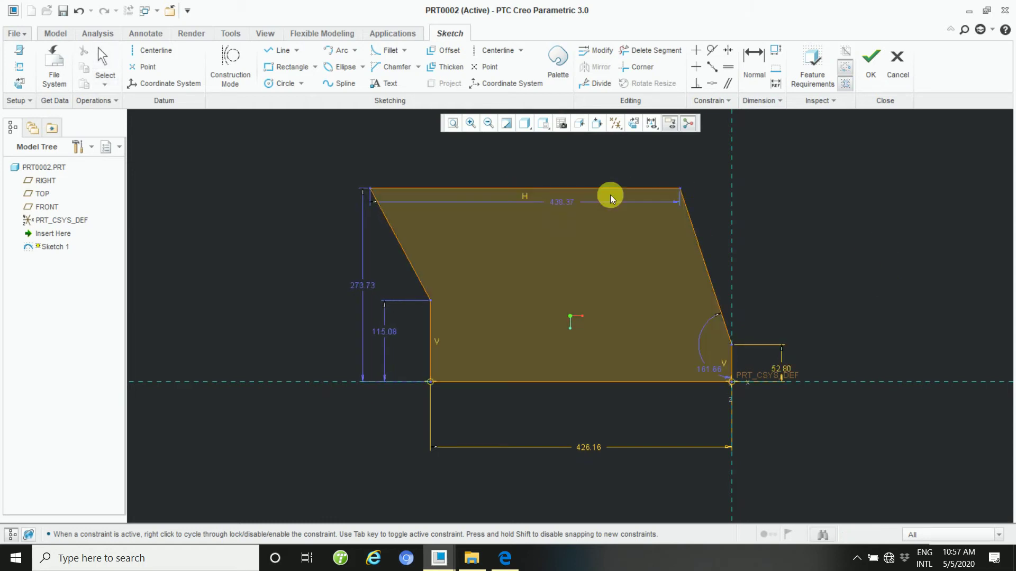
{"action": "mouse_move", "coordinate": [365, 192]}
{"action": "left_mouse_down"}
{"action": "mouse_move", "coordinate": [469, 196]}
{"action": "mouse_move", "coordinate": [470, 214]}
{"action": "left_mouse_up"}
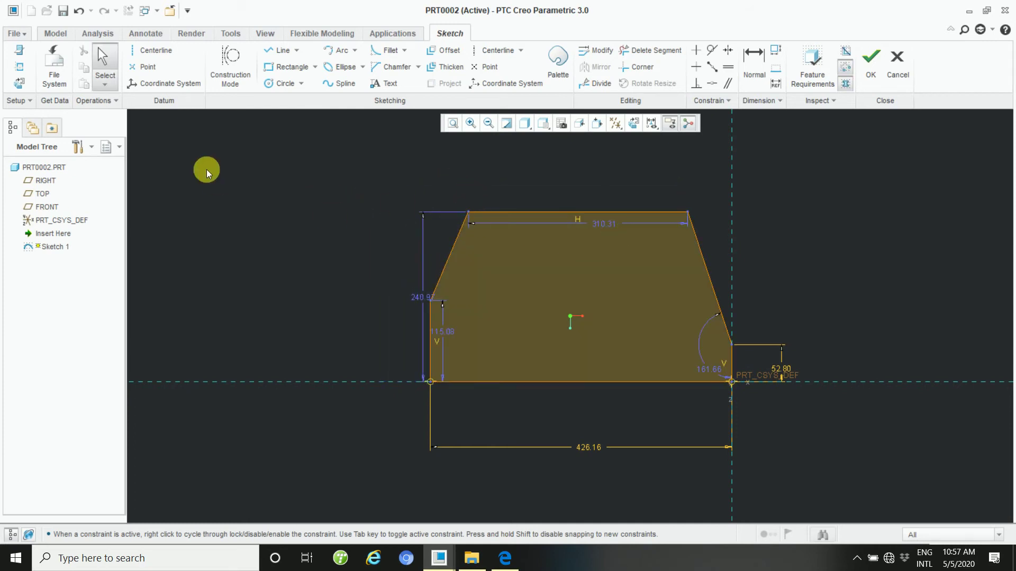
Add a vertical datum centerline through the midpoint of the bottom edge
{"action": "left_click", "coordinate": [153, 50]}
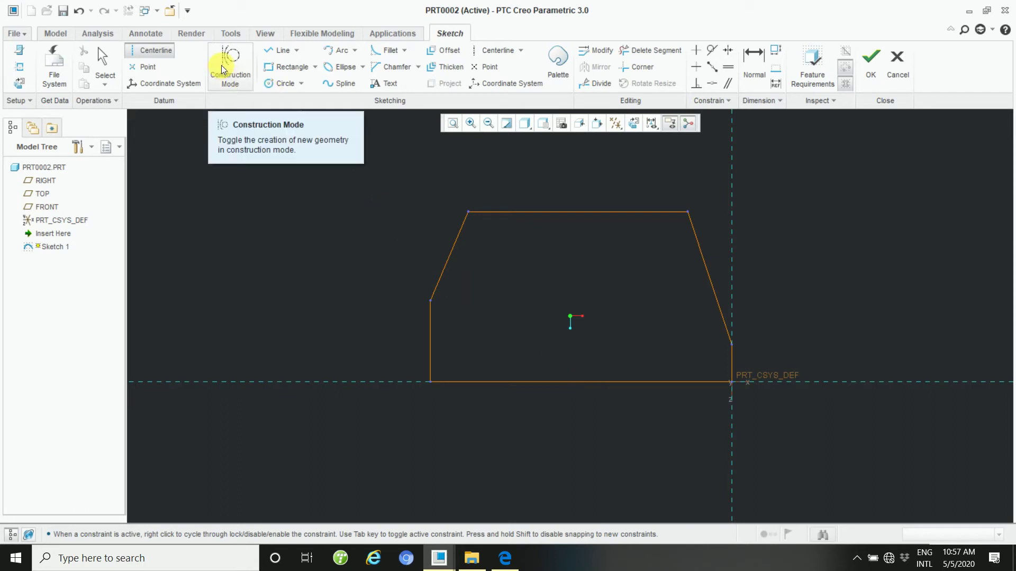
{"action": "left_click", "coordinate": [580, 382]}
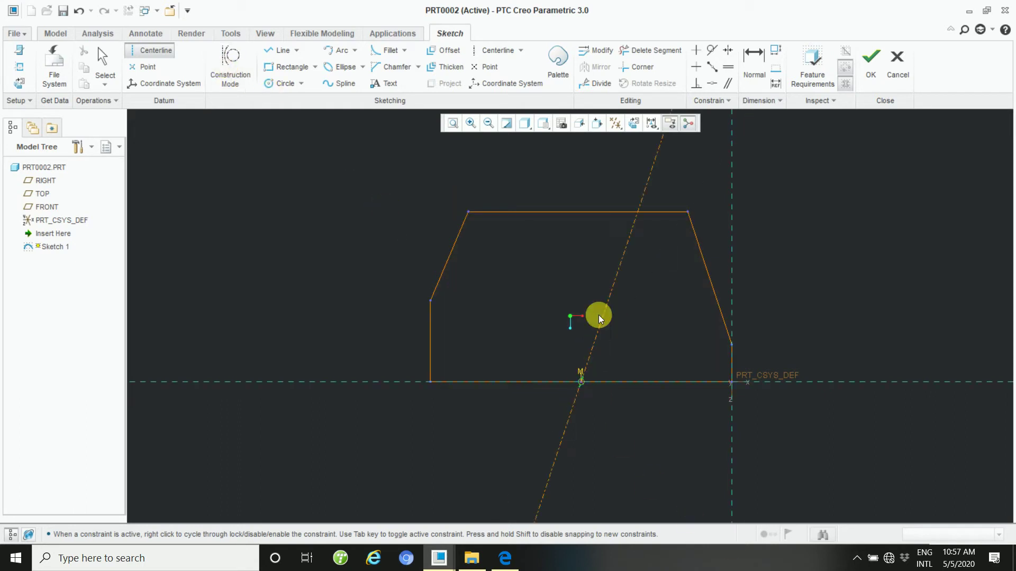
{"action": "left_click", "coordinate": [588, 202]}
{"action": "middle_click", "coordinate": [597, 185]}
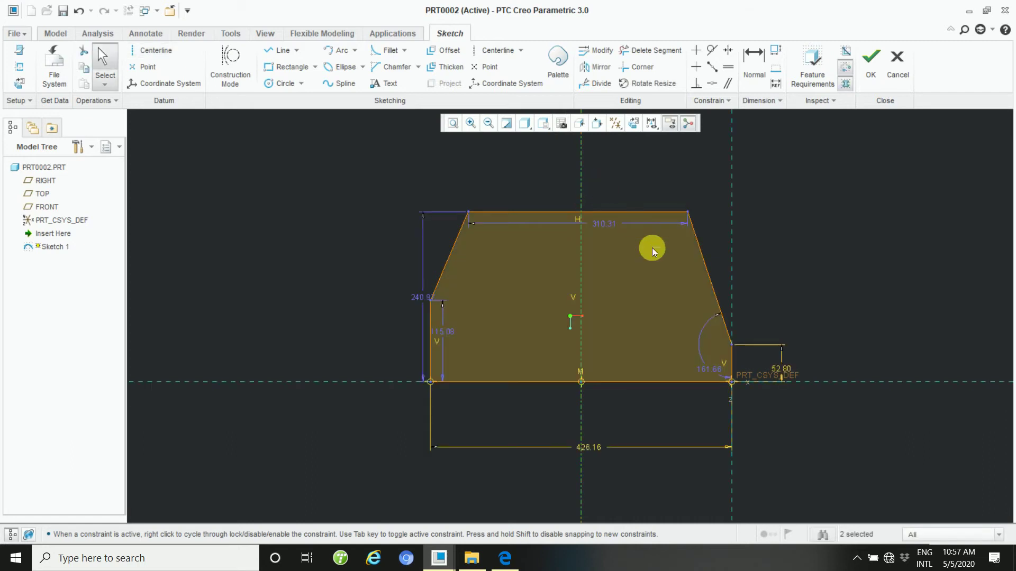
Move the top edge's length dimension above the outline and set it to 52
{"action": "scroll", "coordinate": [773, 193], "scroll_direction": "up", "scroll_amount": 4}
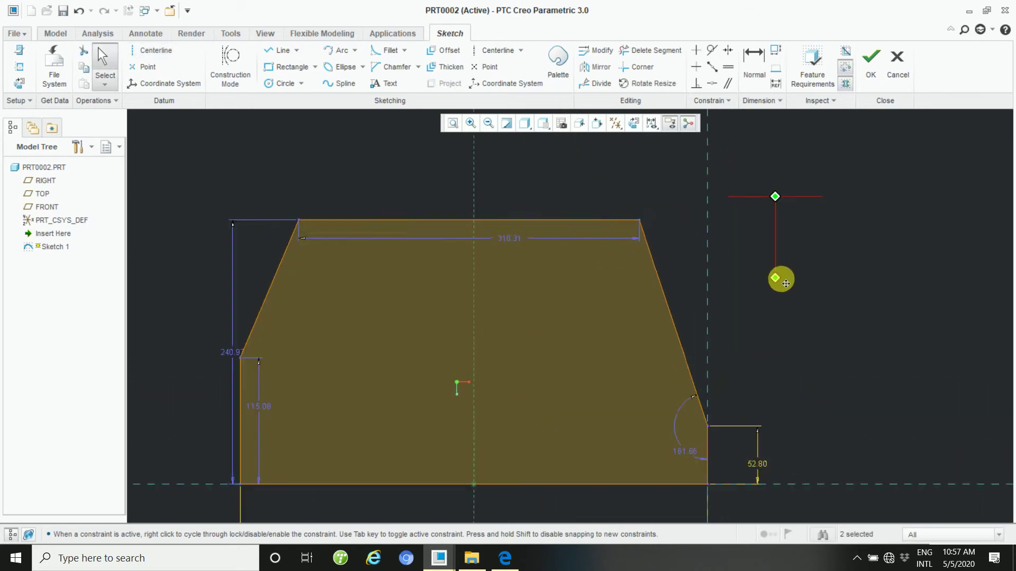
{"action": "scroll", "coordinate": [776, 268], "scroll_direction": "down", "scroll_amount": 2}
{"action": "left_click_drag", "start_coordinate": [563, 233], "coordinate": [548, 186]}
{"action": "left_click", "coordinate": [549, 186]}
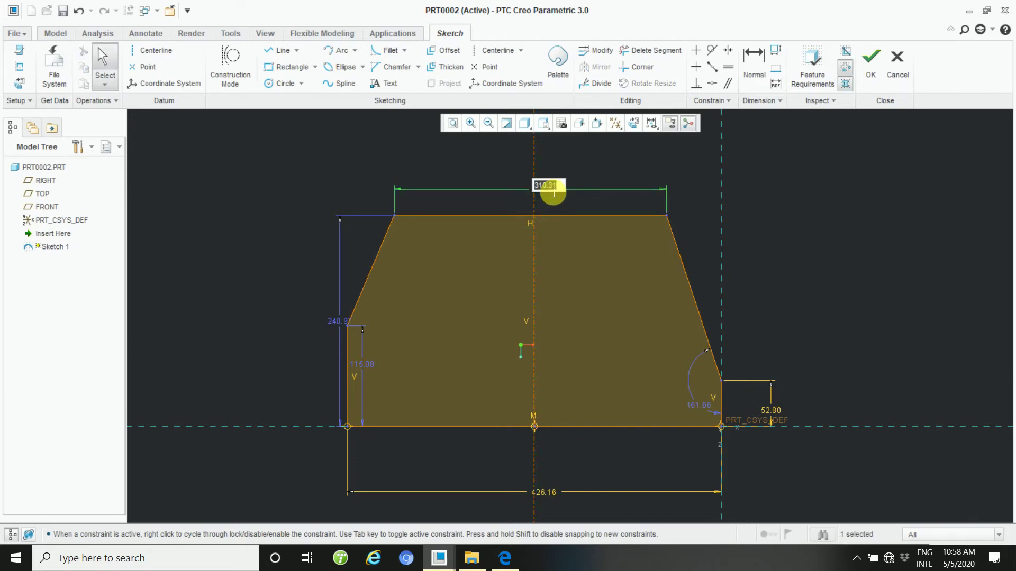
{"action": "type", "text": "52"}
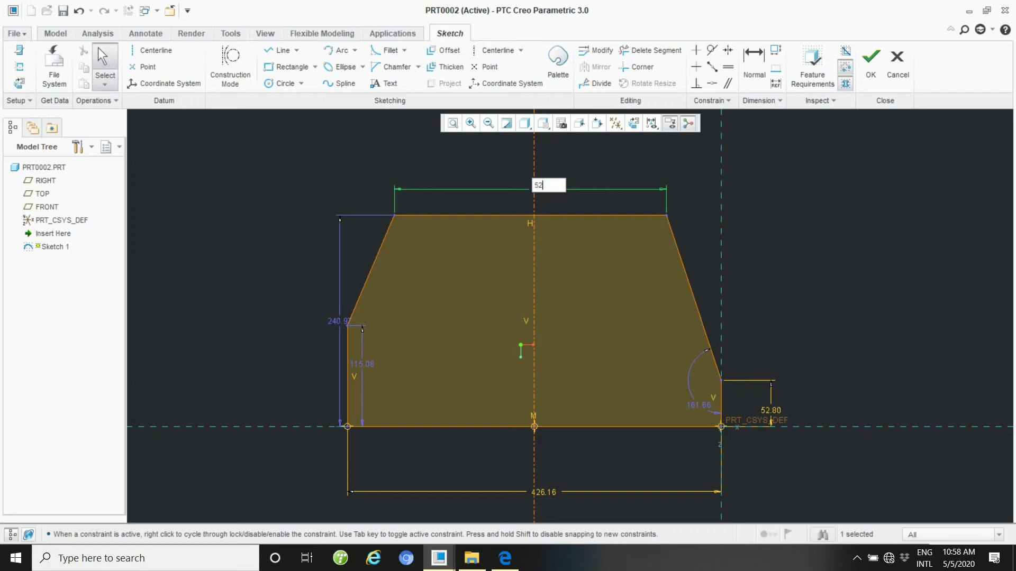
{"action": "key", "text": "Return"}
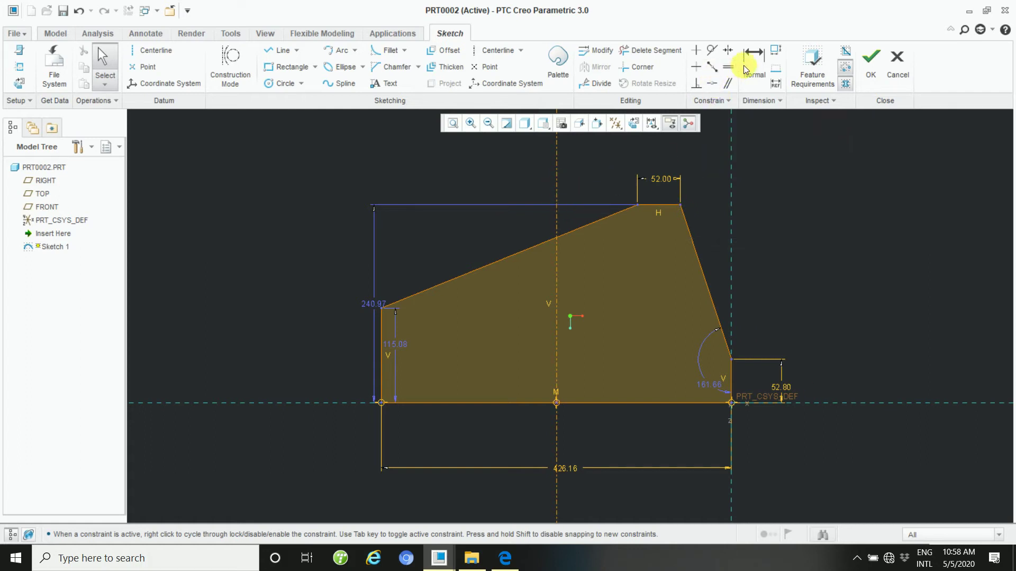
Make the two endpoints of the top edge symmetric about the vertical centerline
{"action": "left_click", "coordinate": [728, 50]}
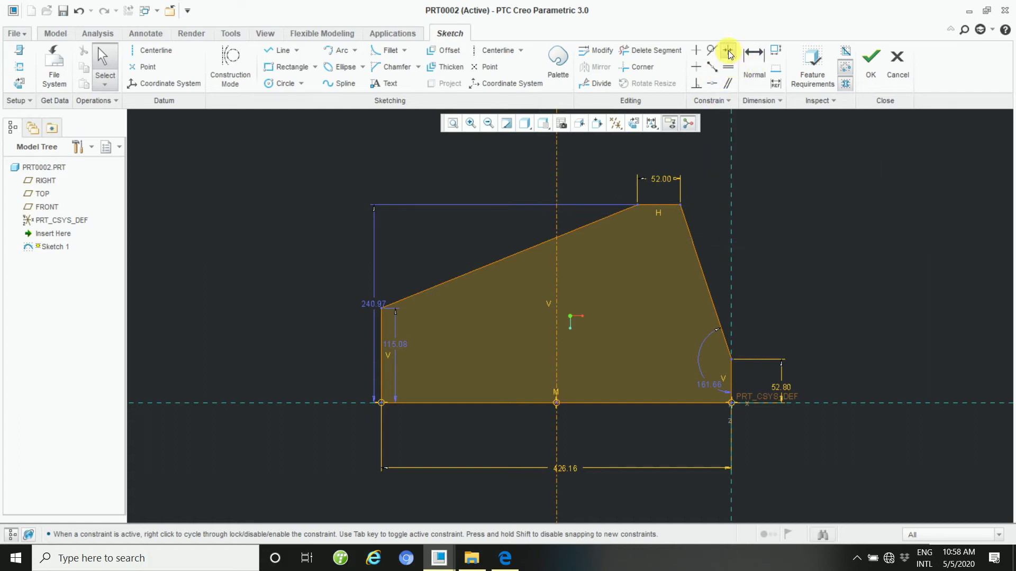
{"action": "left_click", "coordinate": [638, 205]}
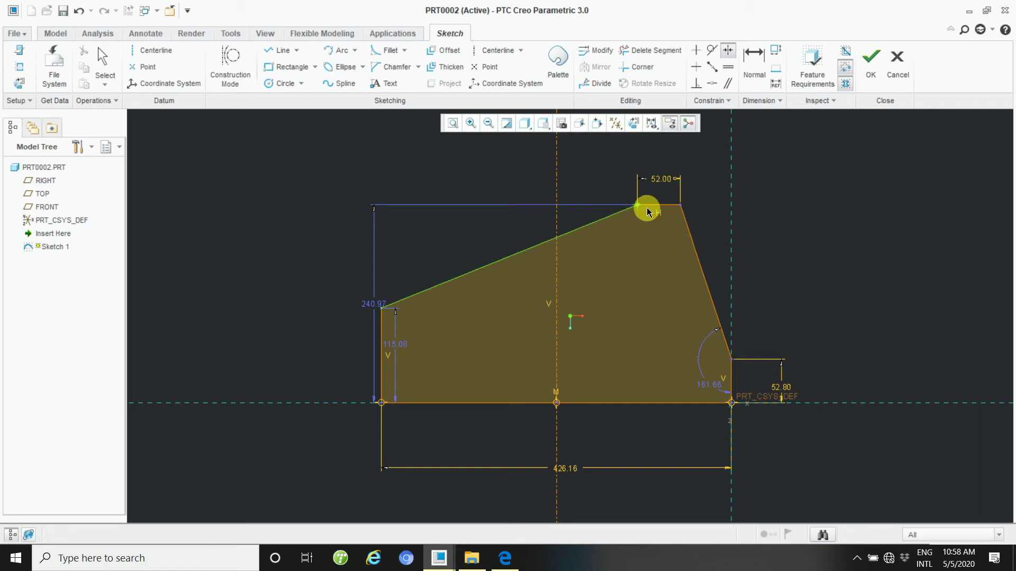
{"action": "left_click", "coordinate": [679, 205]}
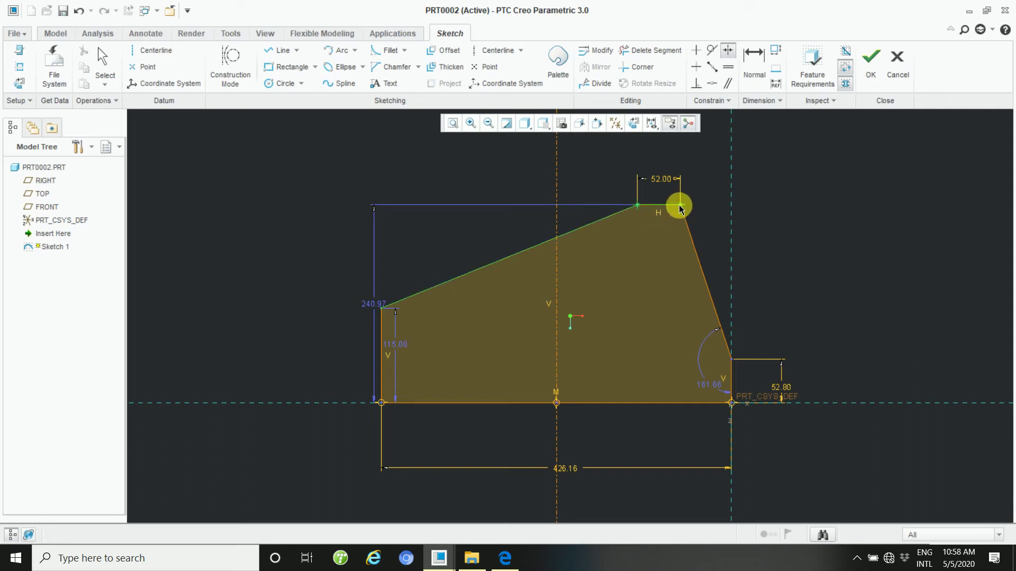
{"action": "left_click", "coordinate": [555, 179]}
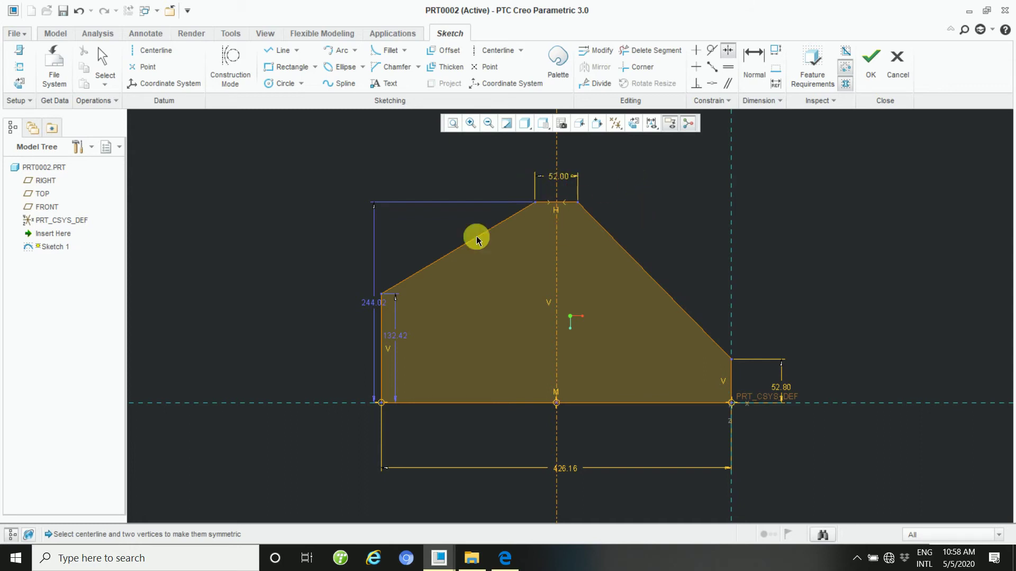
{"action": "middle_click", "coordinate": [675, 206]}
{"action": "scroll", "coordinate": [321, 286], "scroll_direction": "up", "scroll_amount": 1}
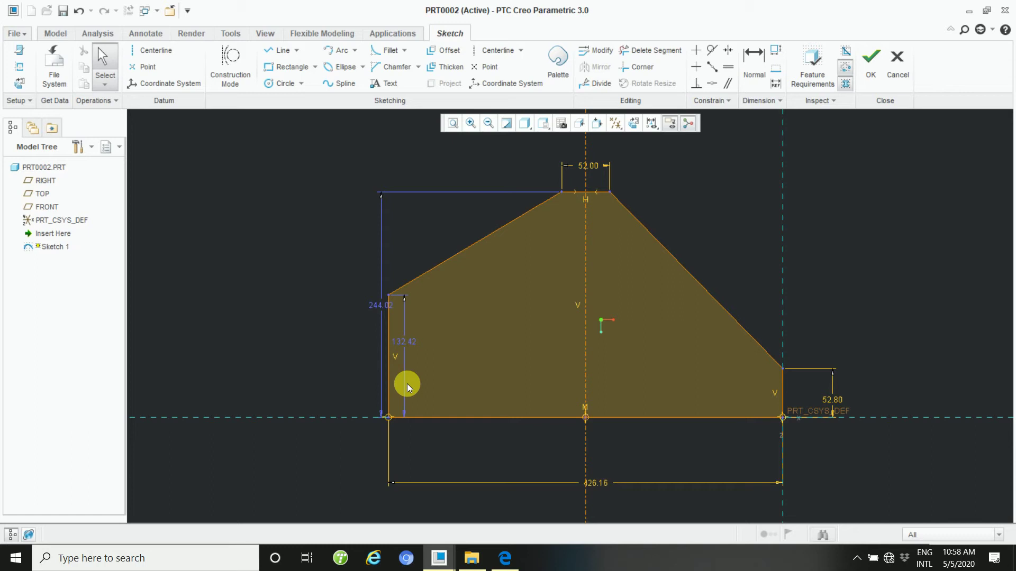
Apply an equal-length constraint to the left and right vertical sides of the outline
{"action": "left_click", "coordinate": [728, 69]}
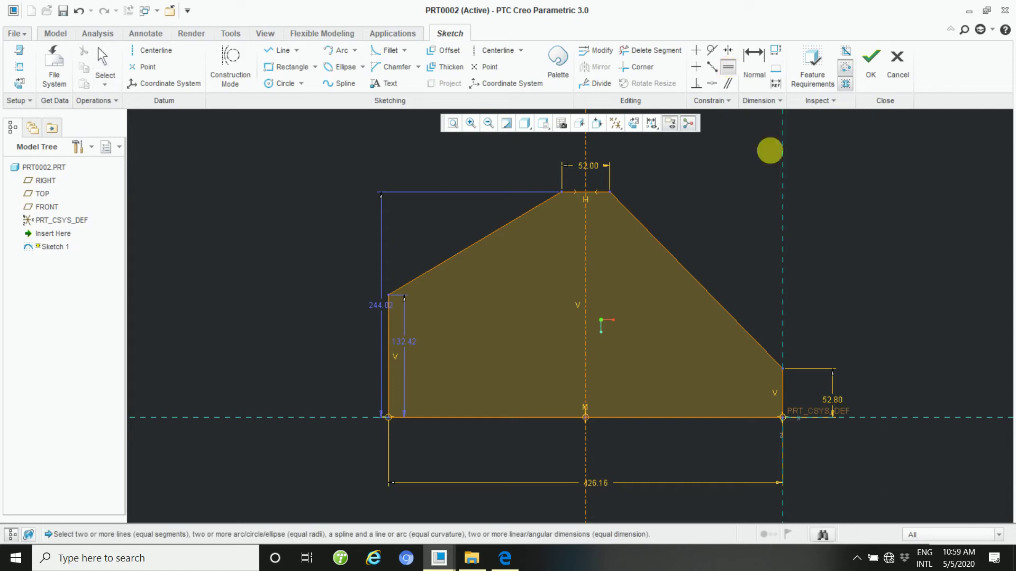
{"action": "left_click", "coordinate": [783, 390]}
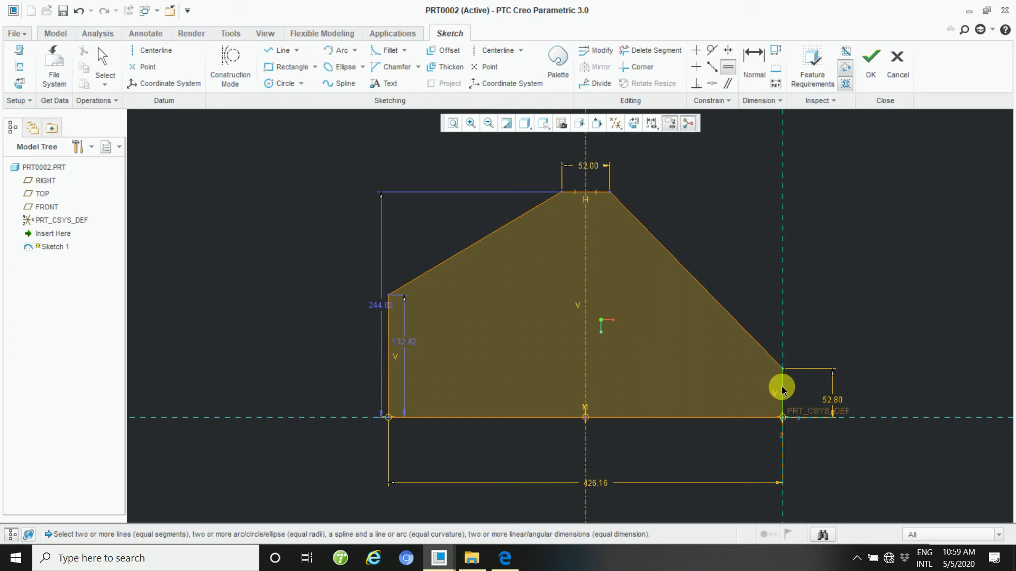
{"action": "left_click", "coordinate": [388, 371]}
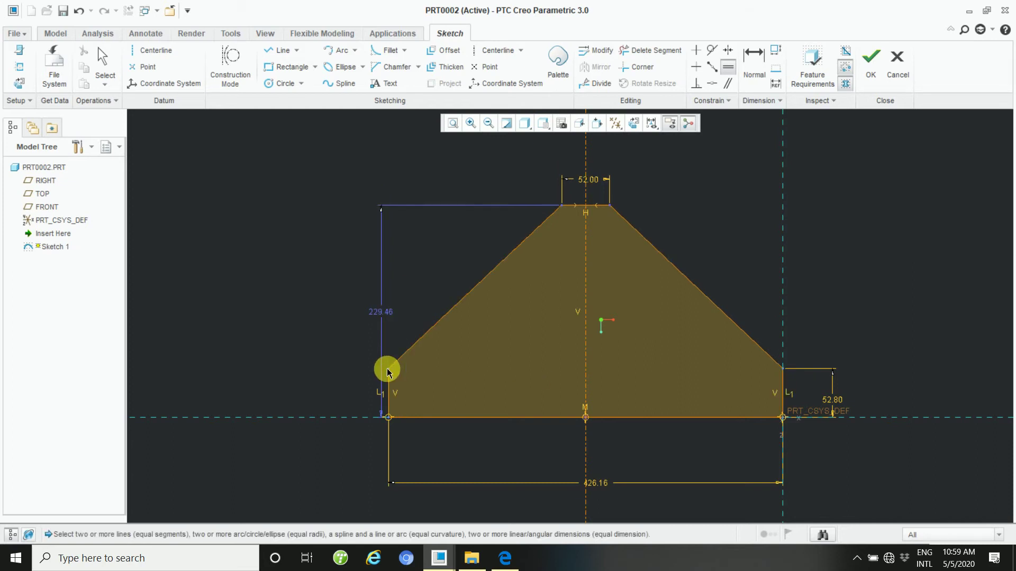
{"action": "middle_click", "coordinate": [693, 210]}
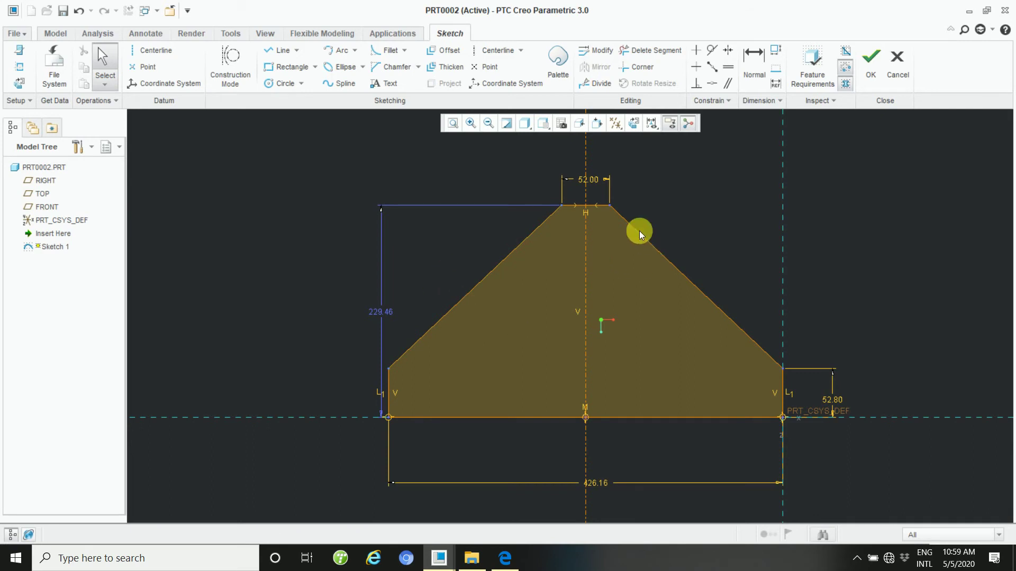
{"action": "mouse_move", "coordinate": [655, 209]}
{"action": "left_mouse_down"}
{"action": "mouse_move", "coordinate": [672, 265]}
{"action": "mouse_move", "coordinate": [669, 175]}
{"action": "left_mouse_up"}
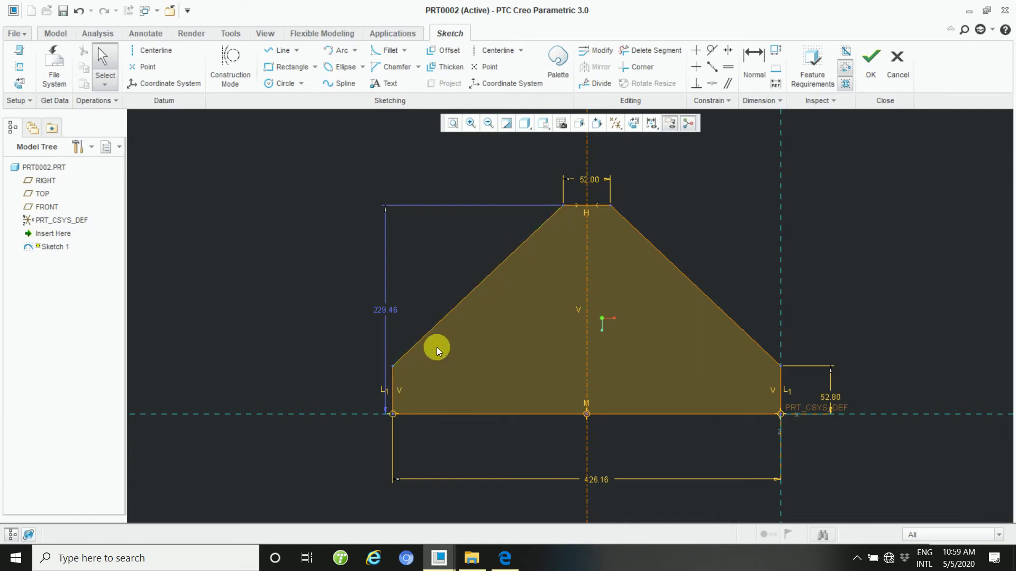
Dimension the vertical height of the left slanted edge as 38.4 and place the dimension outside the outline's left side
{"action": "left_click", "coordinate": [751, 53]}
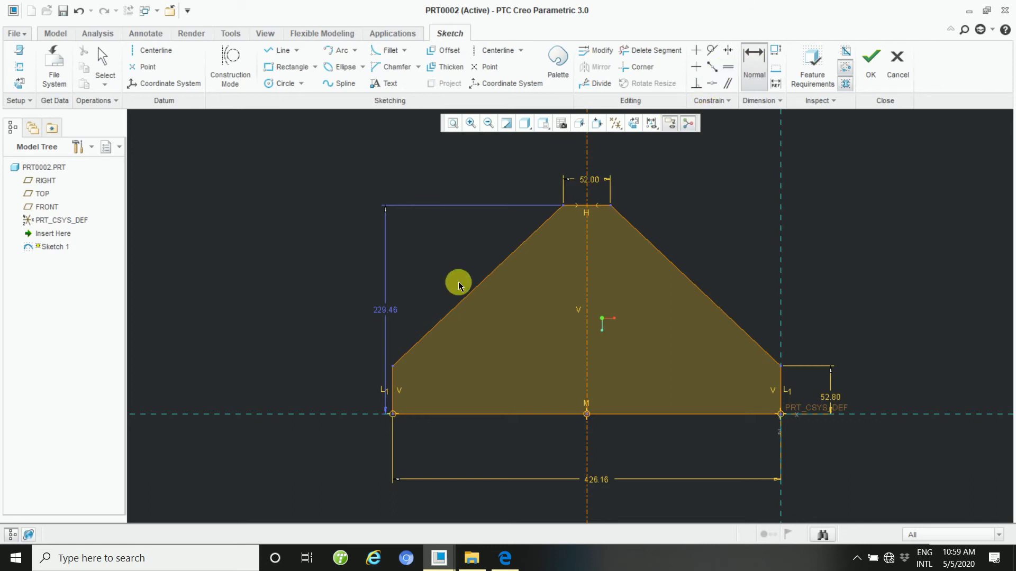
{"action": "left_click", "coordinate": [557, 228]}
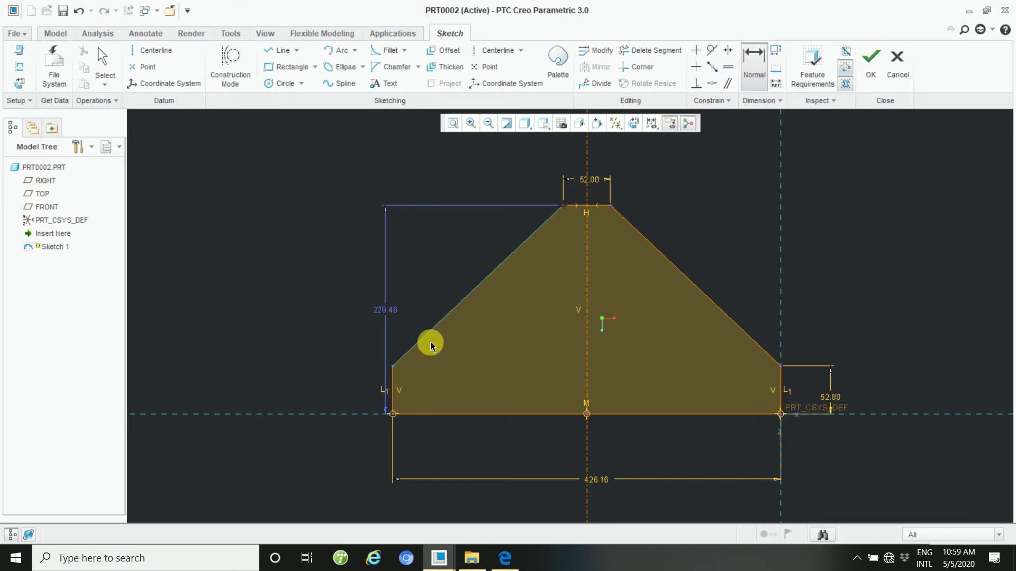
{"action": "left_click", "coordinate": [392, 366]}
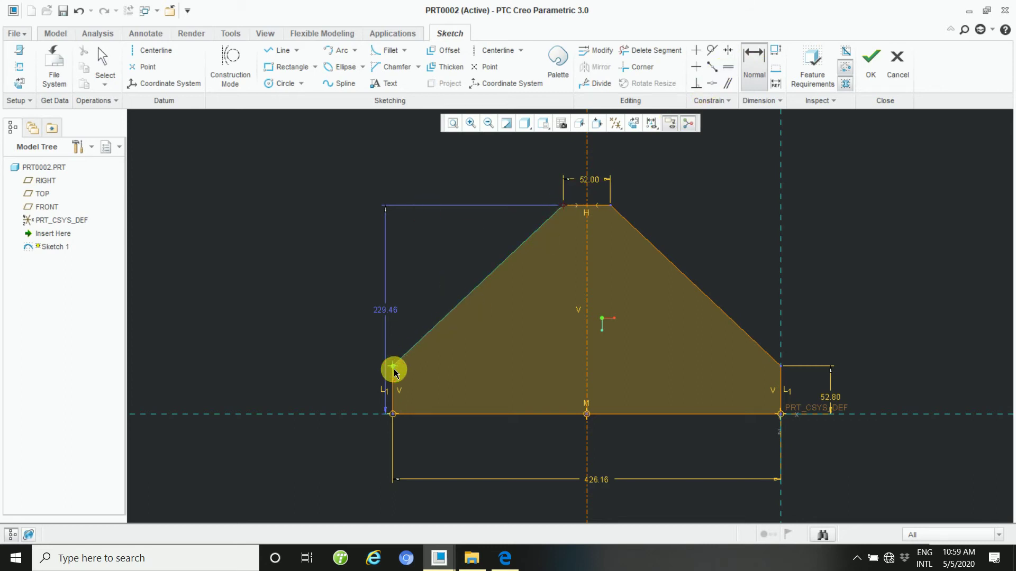
{"action": "middle_click", "coordinate": [292, 308]}
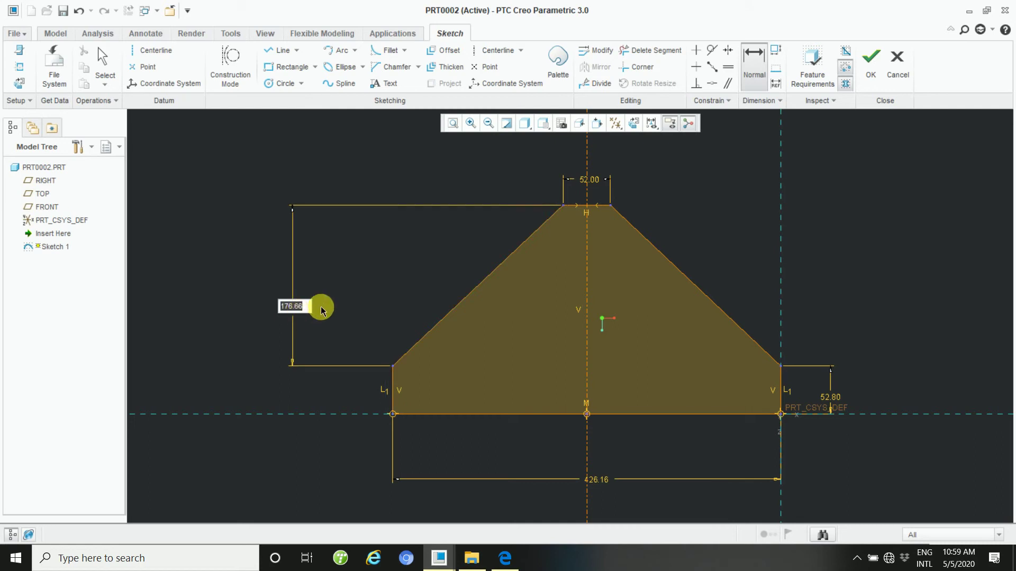
{"action": "type", "text": "38.4"}
{"action": "key", "text": "Return"}
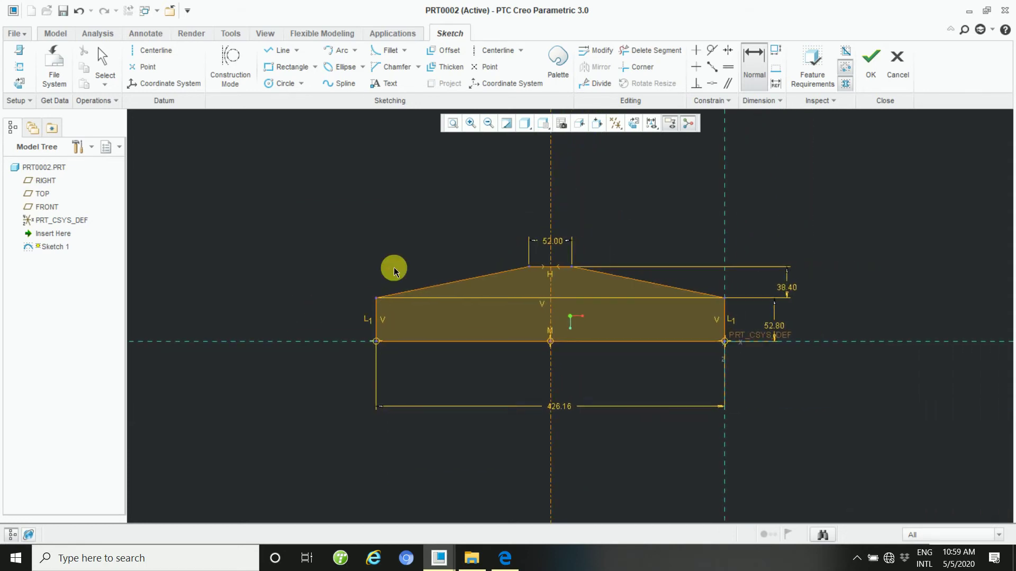
{"action": "scroll", "coordinate": [459, 234], "scroll_direction": "down", "scroll_amount": 2}
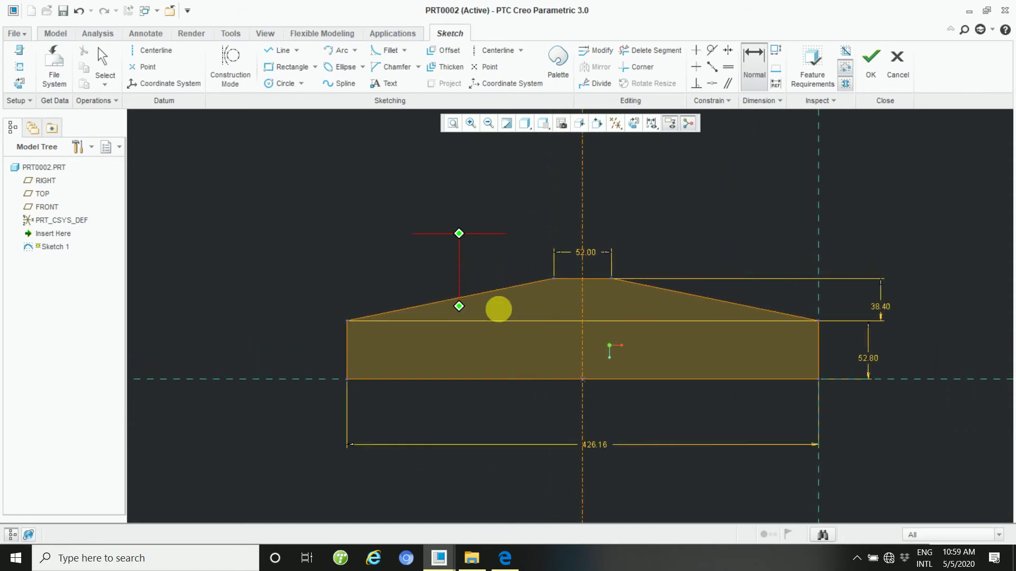
{"action": "middle_click", "coordinate": [498, 309]}
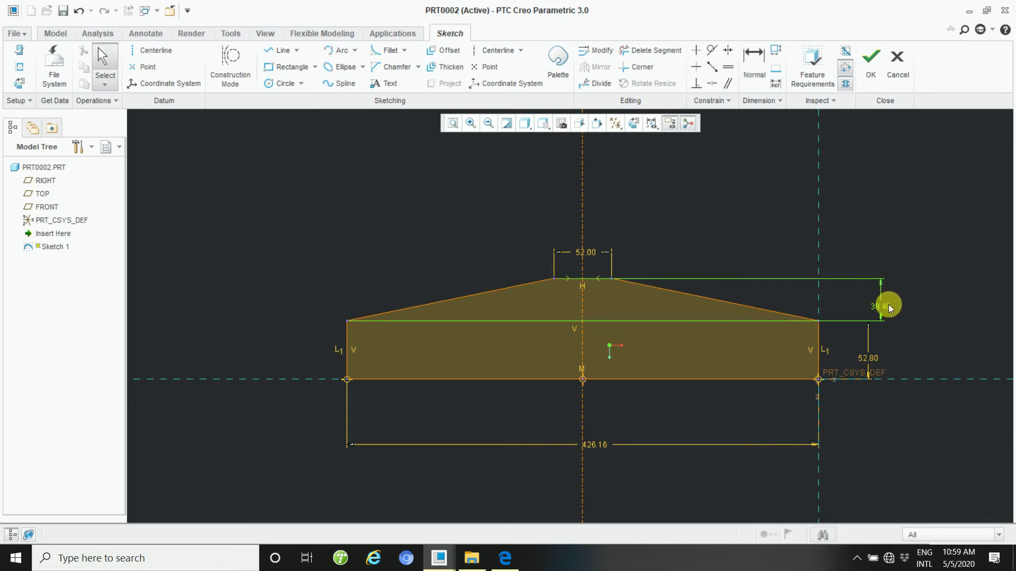
{"action": "mouse_move", "coordinate": [884, 307]}
{"action": "left_mouse_down"}
{"action": "mouse_move", "coordinate": [343, 275]}
{"action": "mouse_move", "coordinate": [311, 302]}
{"action": "left_mouse_up"}
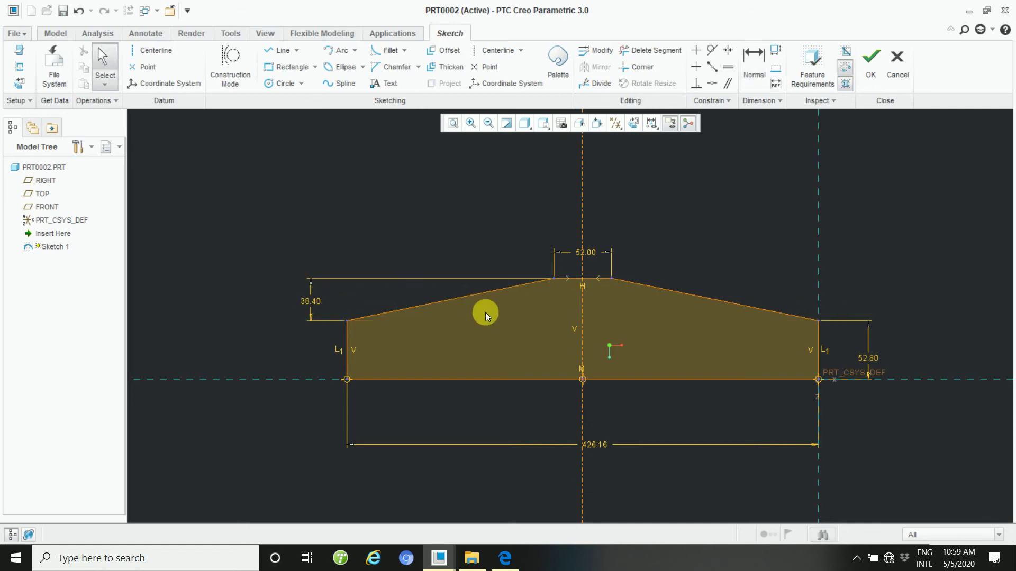
Set the bottom edge's length to 114 and shift its dimension text left of the centerline, slightly closer to the edge
{"action": "mouse_move", "coordinate": [448, 252]}
{"action": "middle_mouse_down", "text": "ctrl"}
{"action": "mouse_move", "coordinate": [448, 304]}
{"action": "mouse_move", "coordinate": [434, 246]}
{"action": "middle_mouse_up", "text": "ctrl"}
{"action": "double_click", "coordinate": [601, 446]}
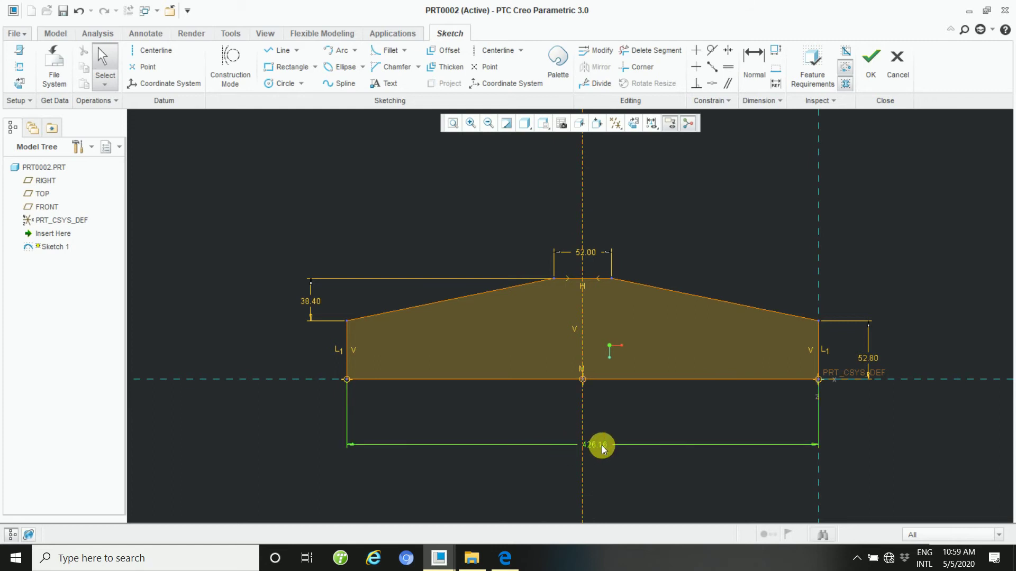
{"action": "key", "text": "BackSpace"}
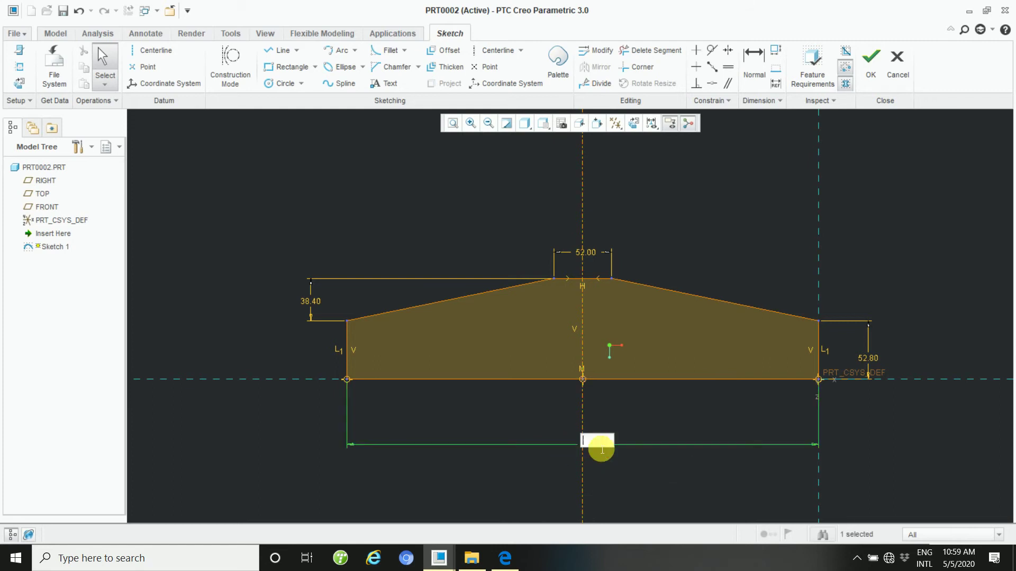
{"action": "type", "text": "114"}
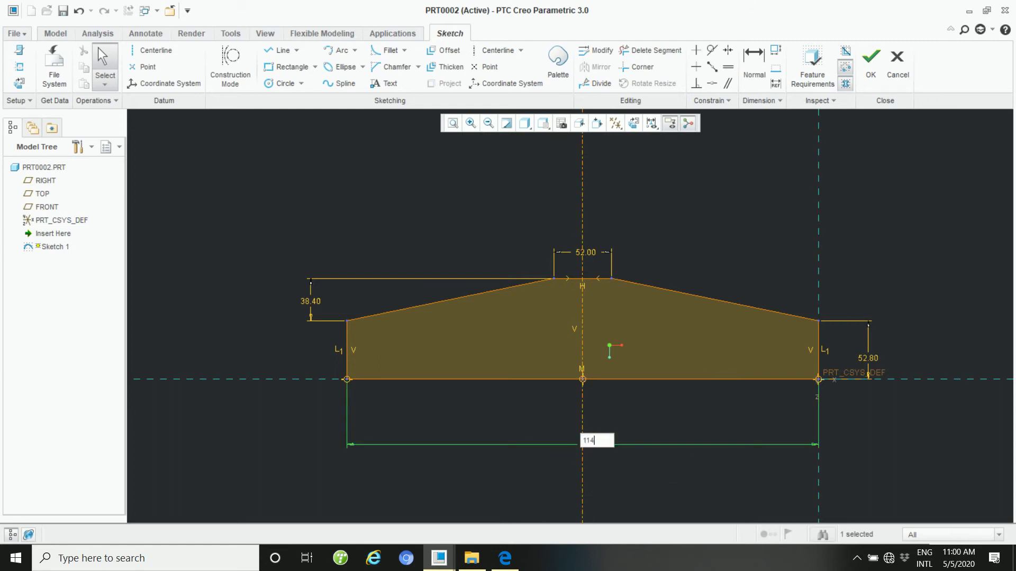
{"action": "key", "text": "Return"}
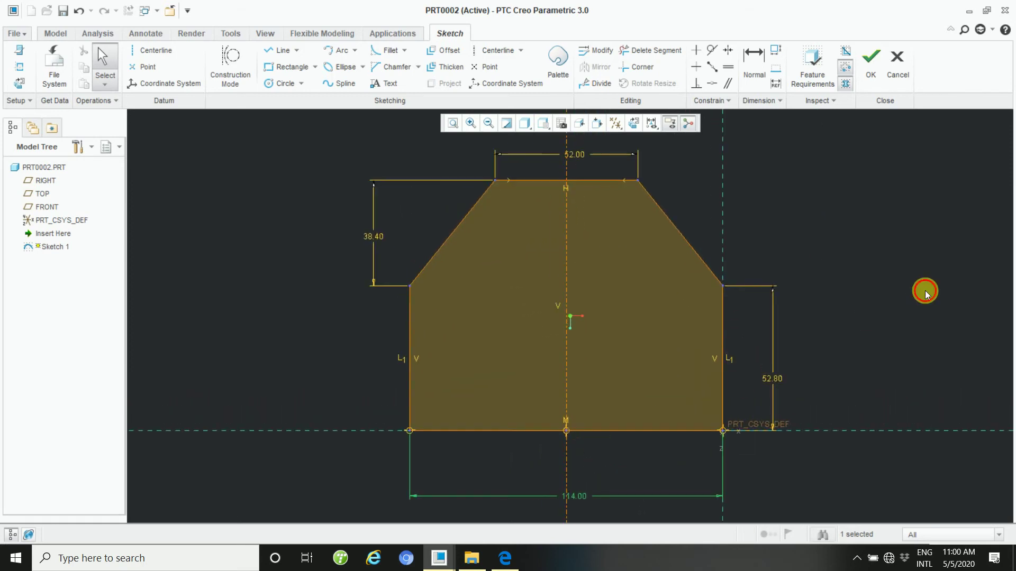
{"action": "left_click_drag", "start_coordinate": [576, 499], "coordinate": [511, 484]}
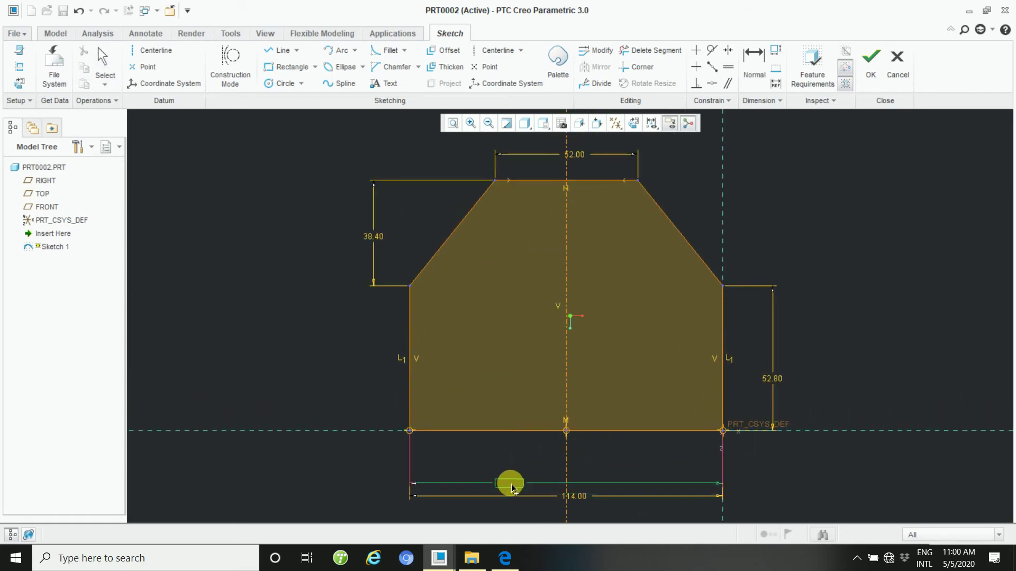
Draw two circles above the bottom edge: about 26 in diameter and 31 up on the left, about 16 in diameter and 20 up on the right
{"action": "scroll", "coordinate": [852, 264], "scroll_direction": "down", "scroll_amount": 2}
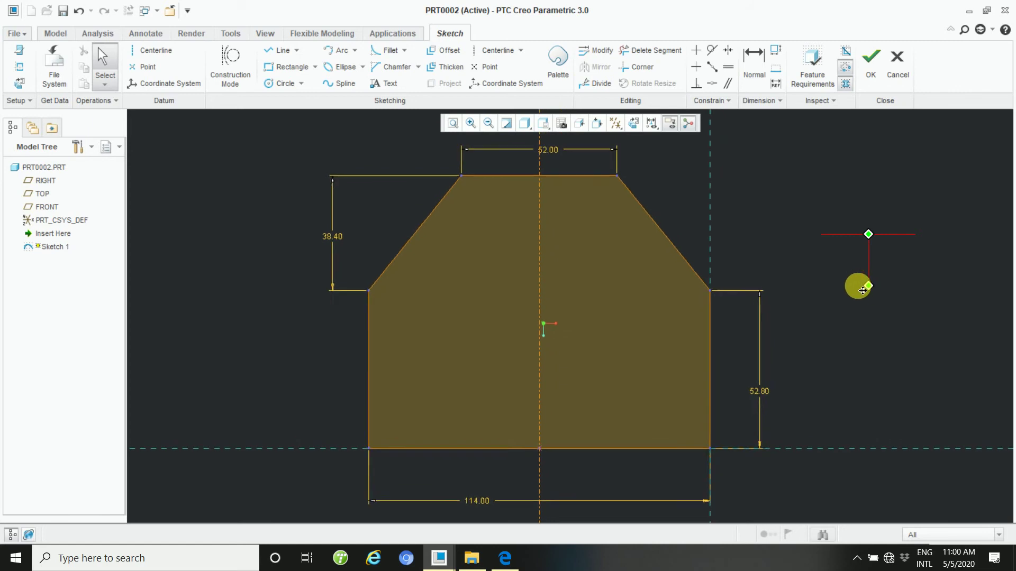
{"action": "mouse_move", "coordinate": [842, 312]}
{"action": "middle_mouse_down", "text": "shift"}
{"action": "mouse_move", "coordinate": [748, 281]}
{"action": "mouse_move", "coordinate": [829, 337]}
{"action": "mouse_move", "coordinate": [739, 294]}
{"action": "mouse_move", "coordinate": [773, 311]}
{"action": "mouse_move", "coordinate": [752, 294]}
{"action": "middle_mouse_up", "text": "shift"}
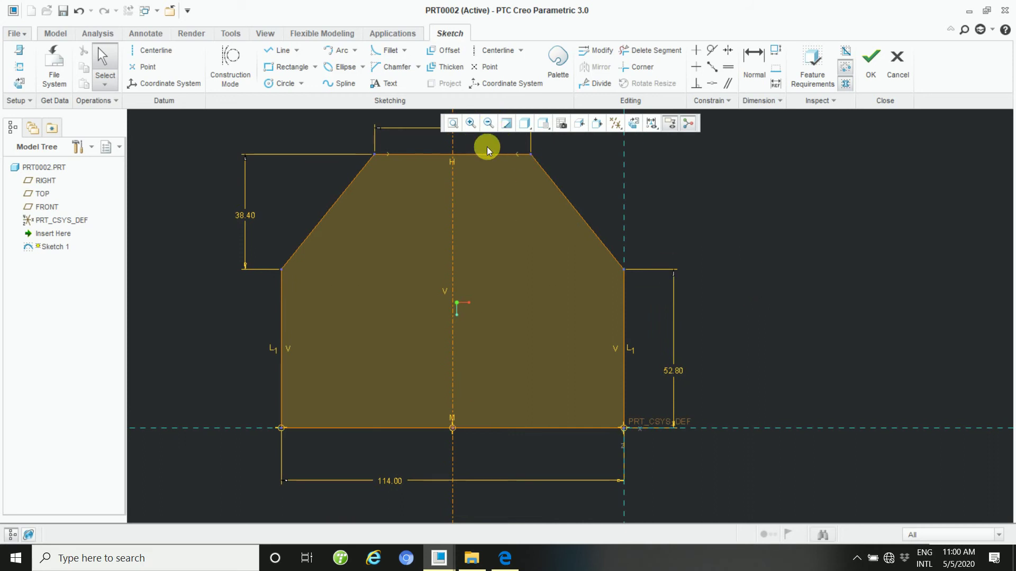
{"action": "left_click", "coordinate": [455, 125]}
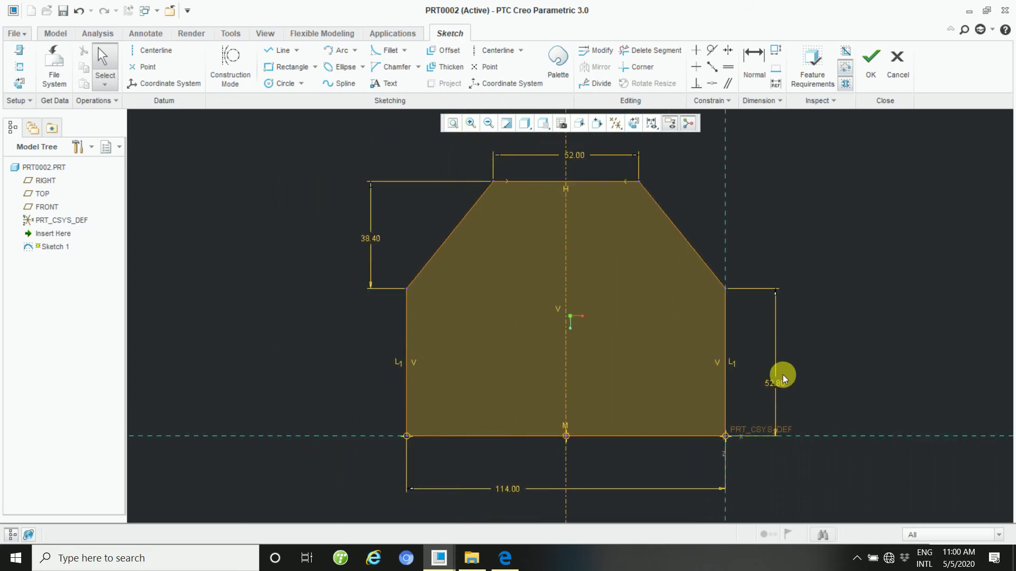
{"action": "mouse_move", "coordinate": [839, 407]}
{"action": "middle_mouse_down", "text": "shift"}
{"action": "mouse_move", "coordinate": [741, 372]}
{"action": "mouse_move", "coordinate": [765, 412]}
{"action": "middle_mouse_up", "text": "shift"}
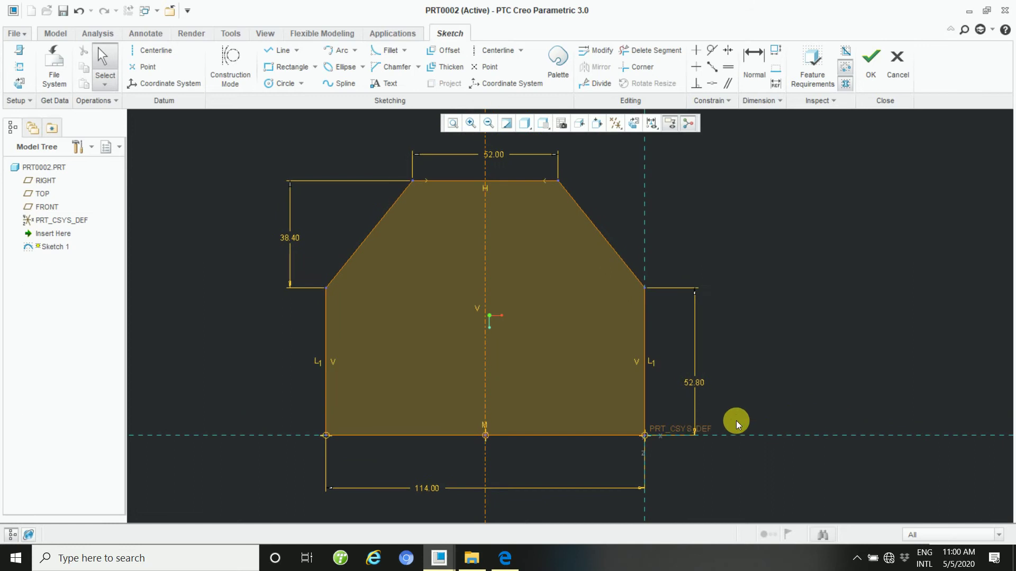
{"action": "left_click", "coordinate": [276, 84]}
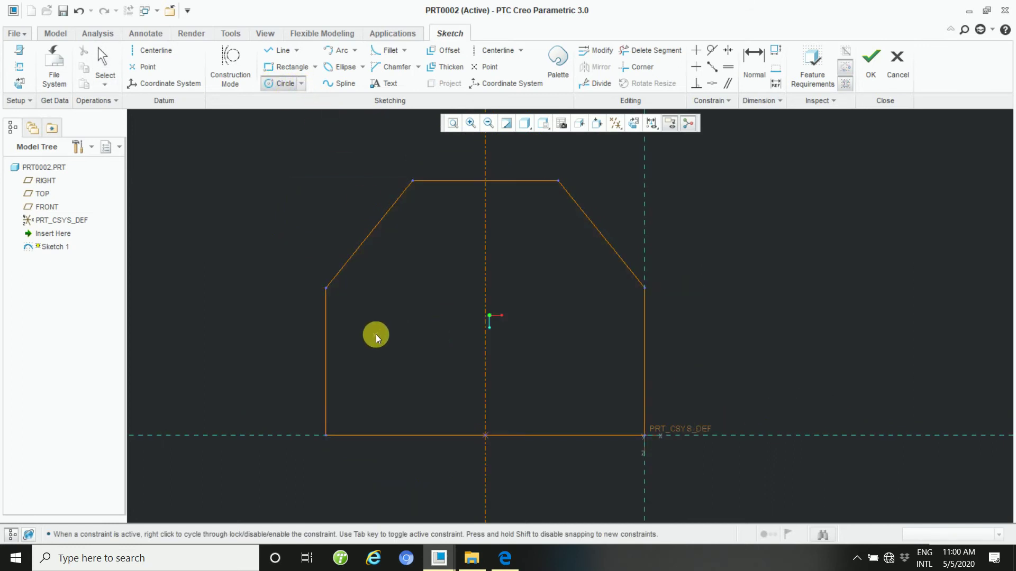
{"action": "left_click", "coordinate": [380, 347]}
{"action": "left_click", "coordinate": [416, 343]}
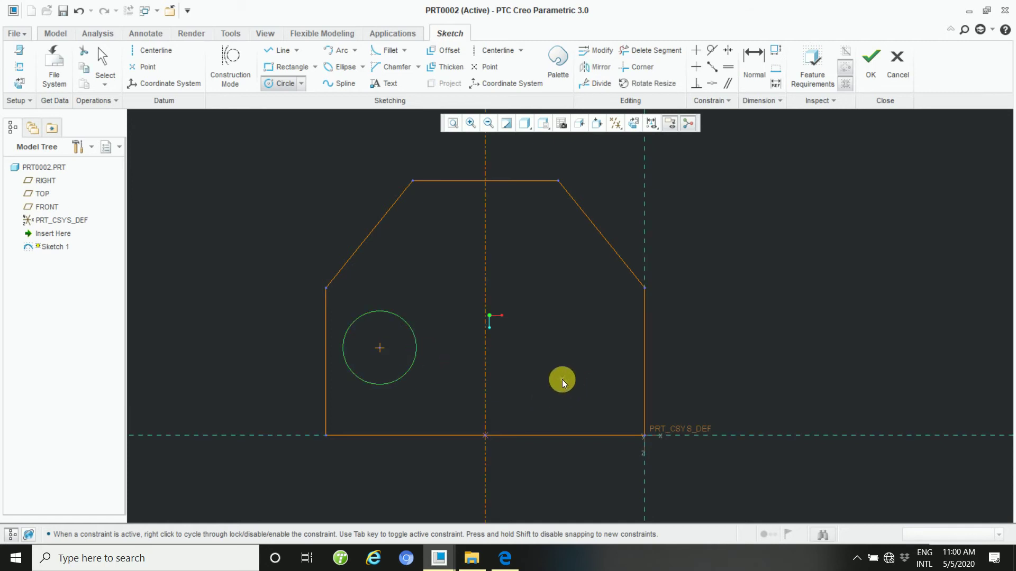
{"action": "left_click", "coordinate": [579, 392]}
{"action": "middle_click", "coordinate": [720, 354]}
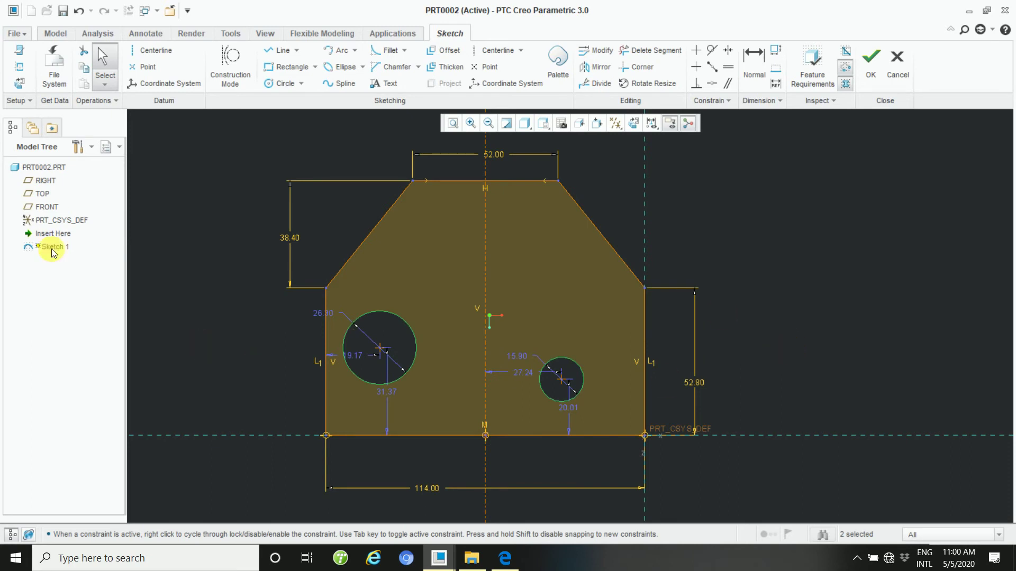
Set the height of the left circle's center above the bottom edge to 43.2
{"action": "left_click", "coordinate": [754, 59]}
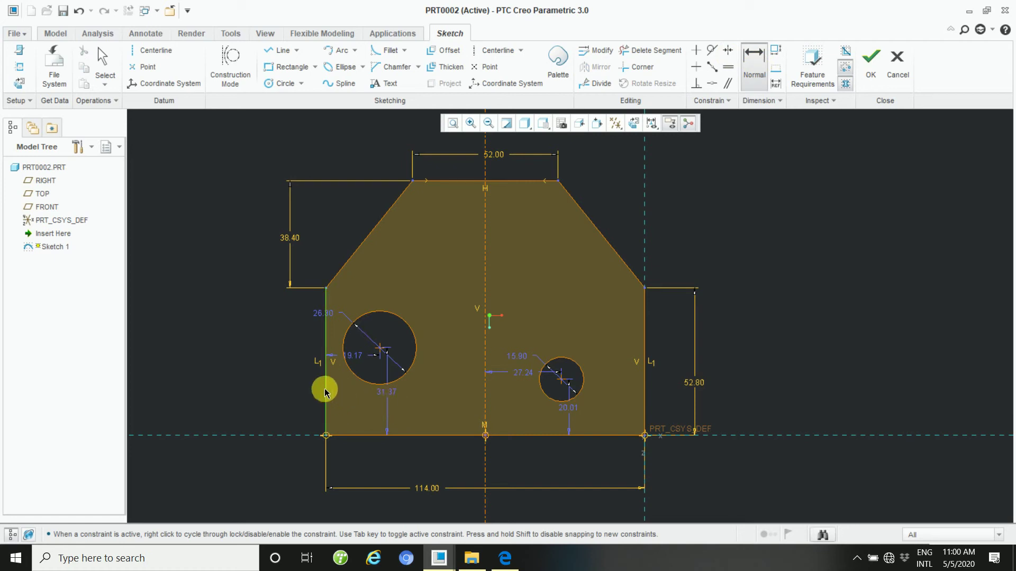
{"action": "double_click", "coordinate": [389, 393]}
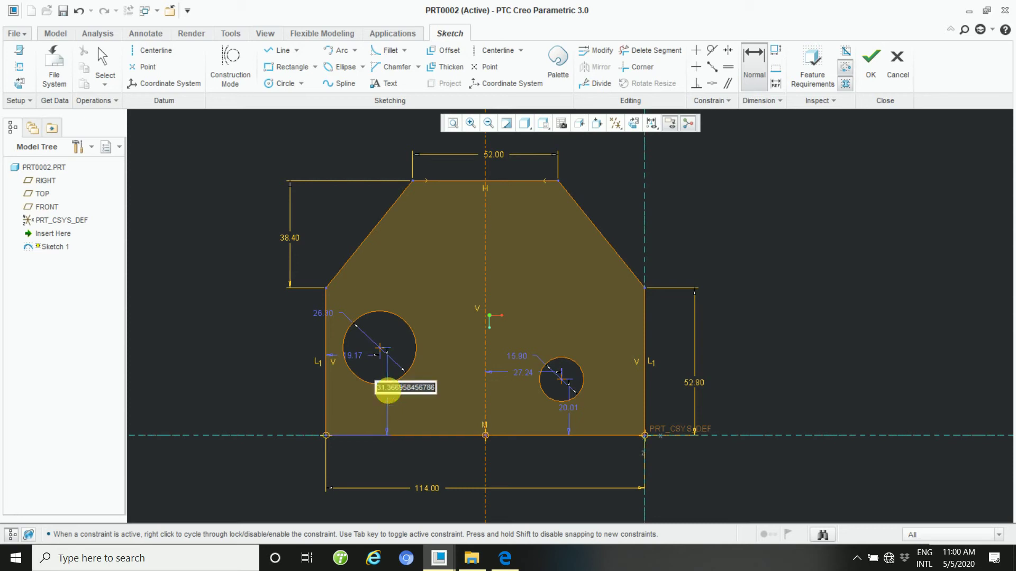
{"action": "type", "text": "4"}
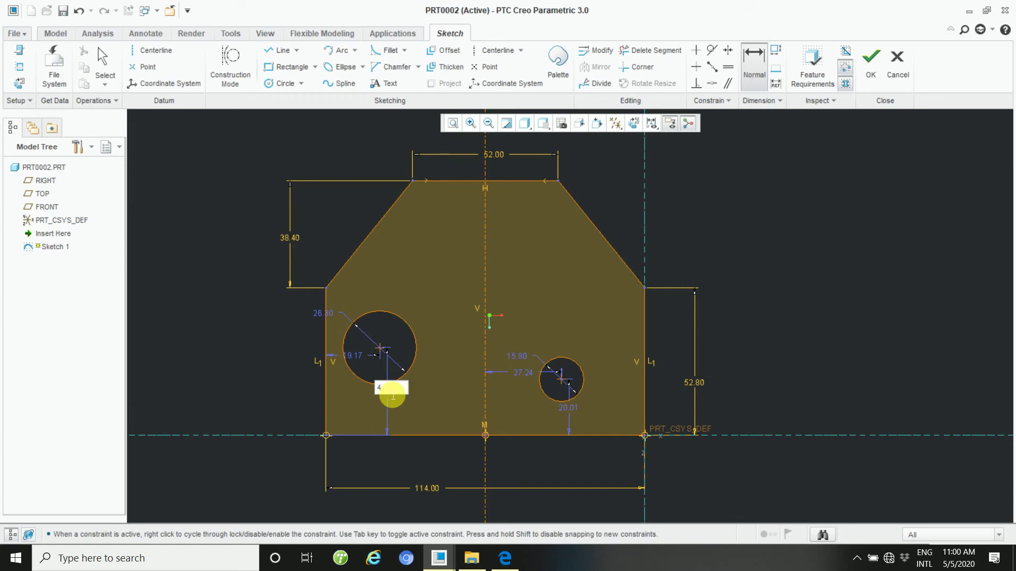
{"action": "type", "text": "3.2"}
{"action": "key", "text": "Return"}
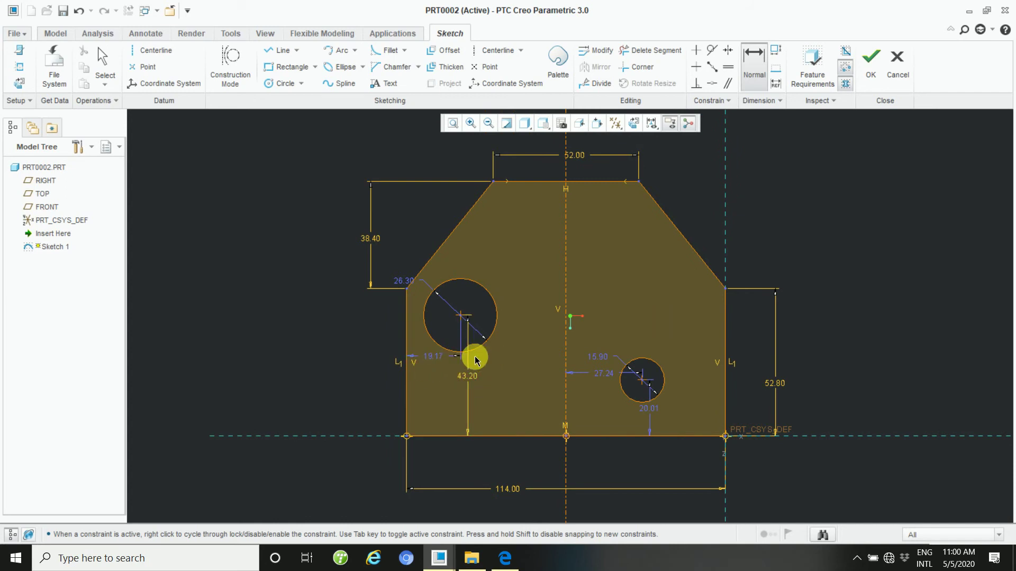
Set the horizontal distance from the outline's left edge to the left circle's center to 43.2
{"action": "double_click", "coordinate": [434, 356]}
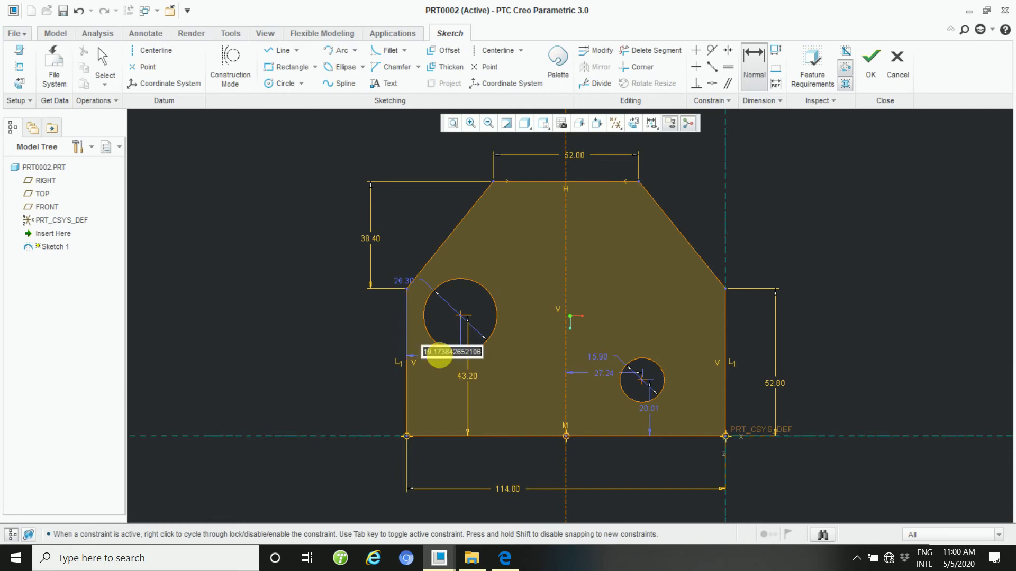
{"action": "type", "text": "43"}
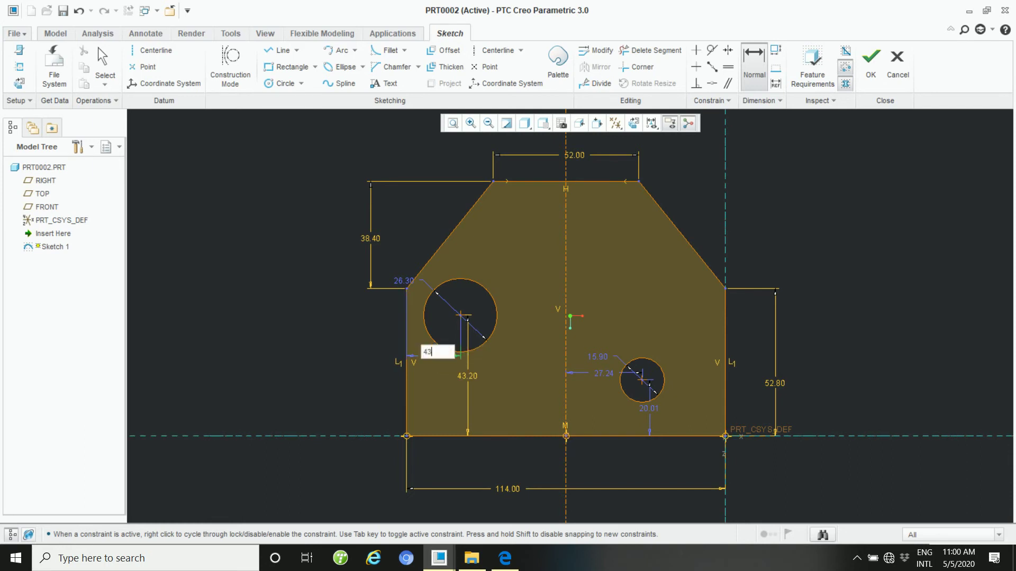
{"action": "type", "text": ".2"}
{"action": "key", "text": "Return"}
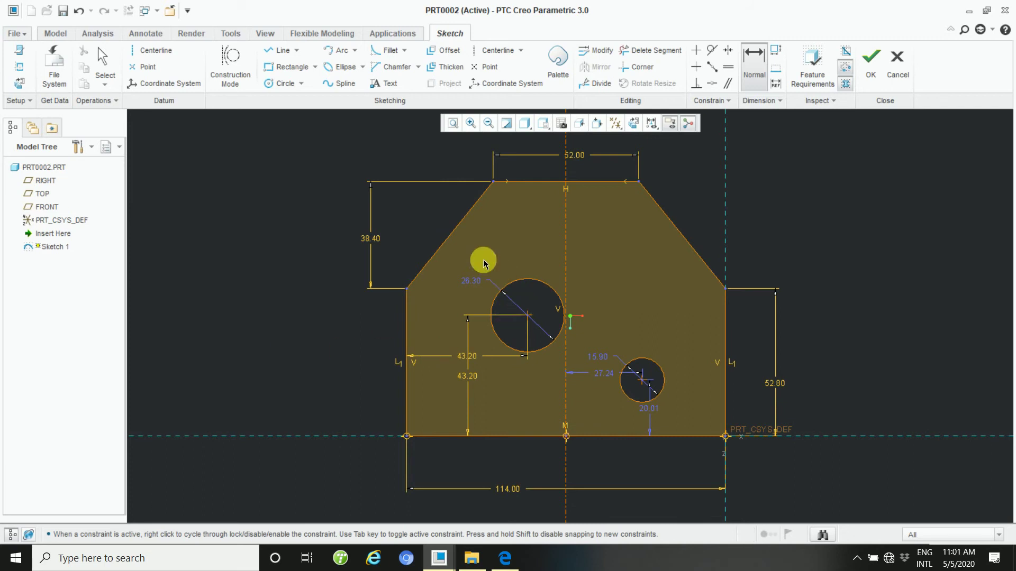
Set the left circle's diameter to 43.2 and move its two center-position dimensions outside the outline, left of and below it
{"action": "double_click", "coordinate": [477, 282]}
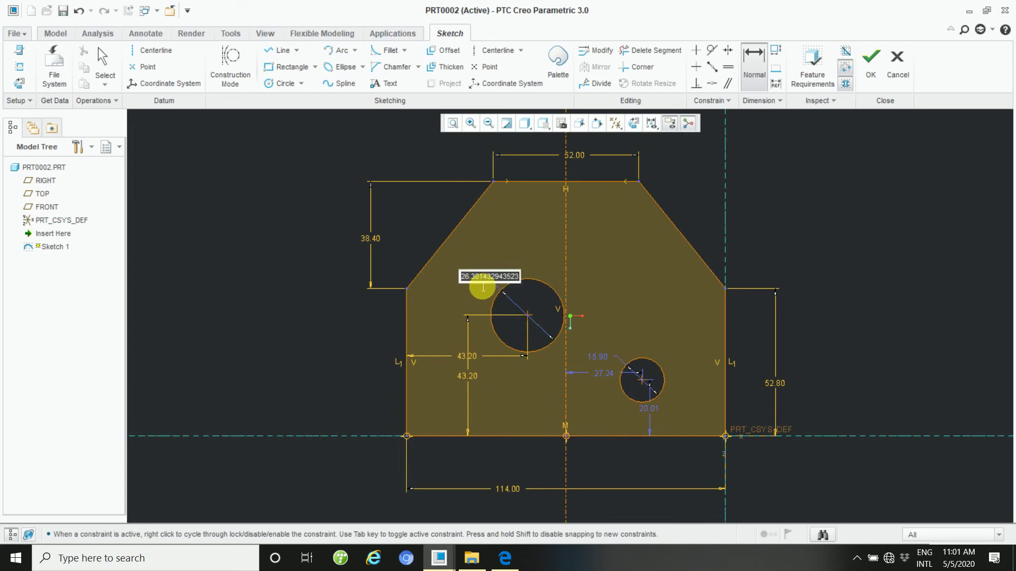
{"action": "type", "text": "43.2"}
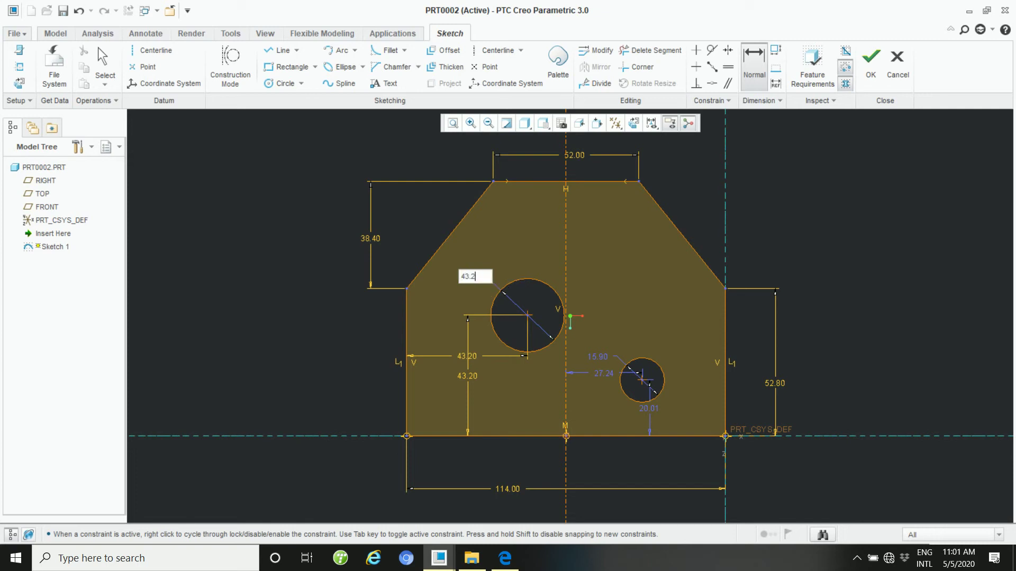
{"action": "key", "text": "Return"}
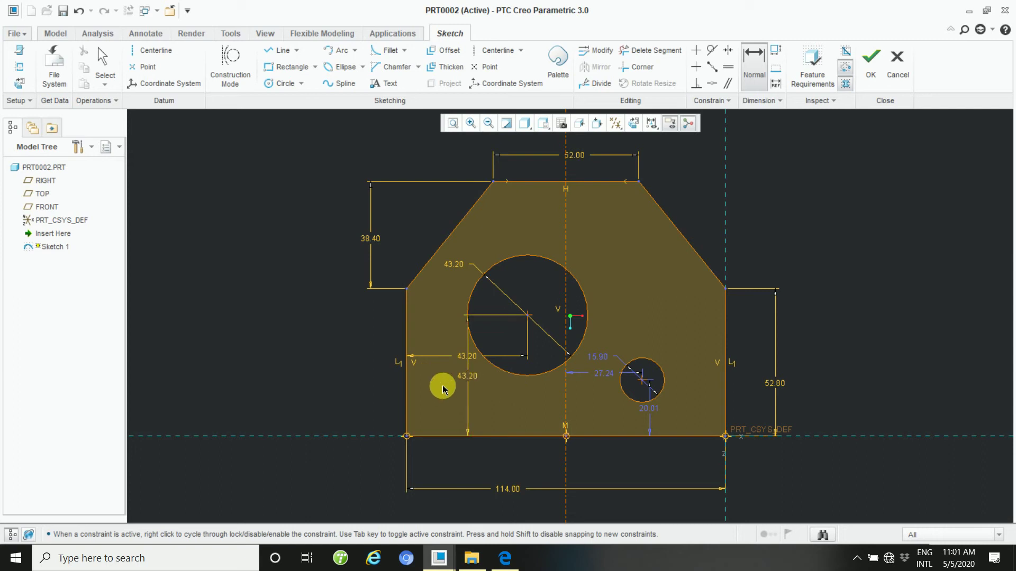
{"action": "middle_click", "coordinate": [385, 343]}
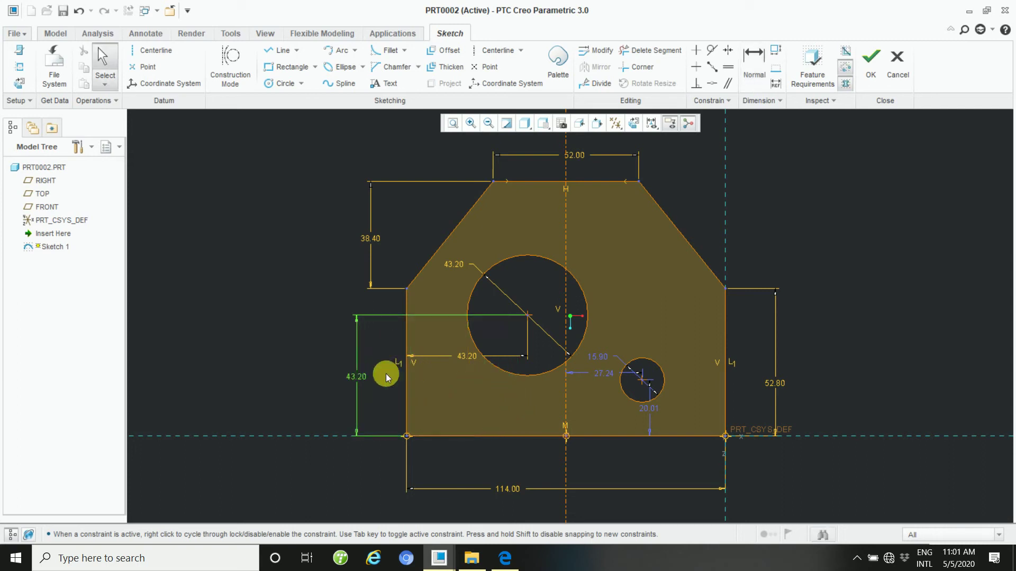
{"action": "left_click_drag", "start_coordinate": [469, 356], "coordinate": [469, 462]}
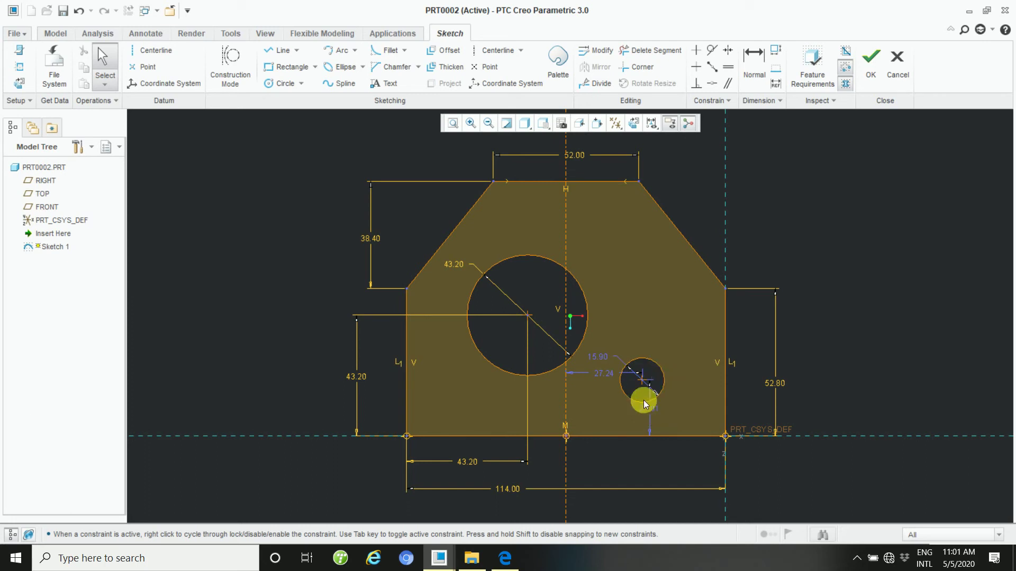
Move the right circle's diameter dimension outside the outline, to its upper right, and set the diameter to 25
{"action": "left_click_drag", "start_coordinate": [600, 360], "coordinate": [787, 253]}
{"action": "double_click", "coordinate": [787, 252]}
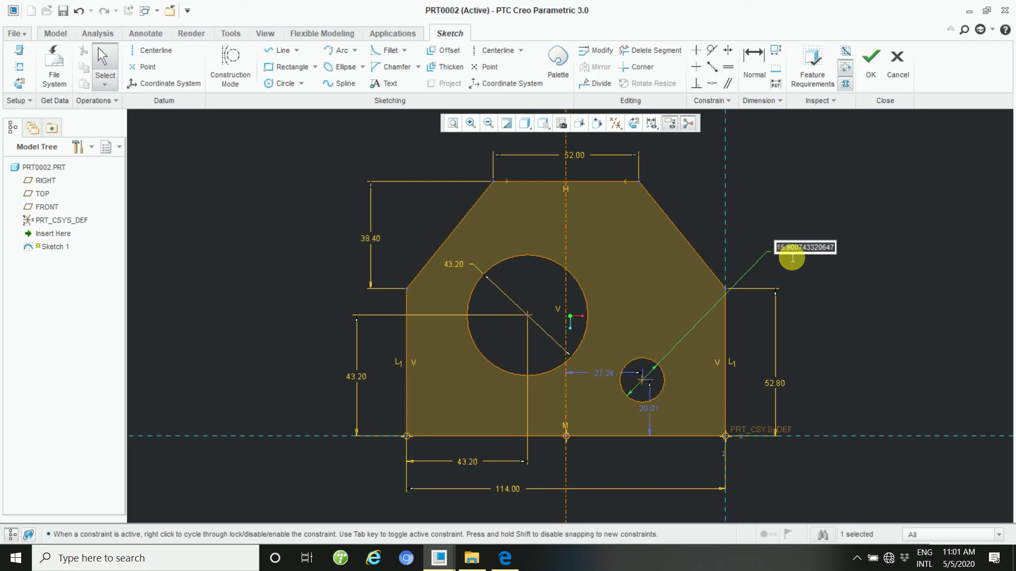
{"action": "type", "text": "25"}
{"action": "key", "text": "Return"}
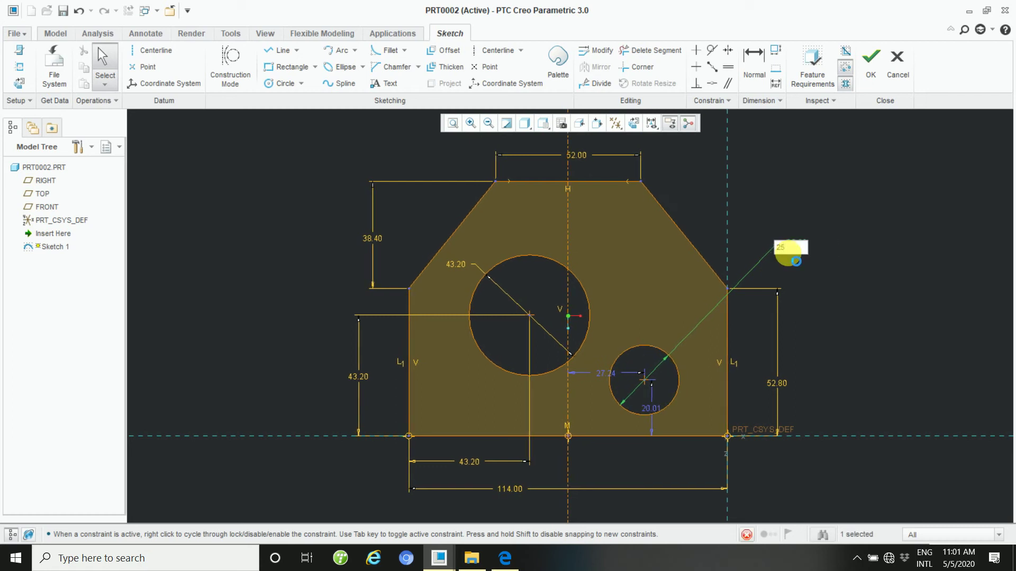
{"action": "left_click", "coordinate": [934, 309]}
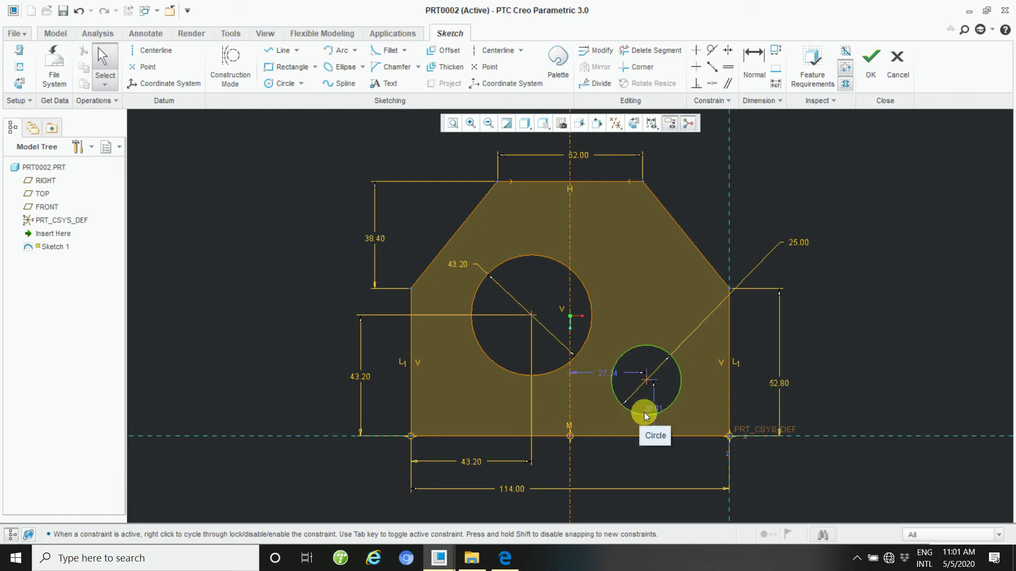
Move the right circle's height dimension clear of the circle and set its center height above the bottom edge to 24
{"action": "left_click_drag", "start_coordinate": [648, 411], "coordinate": [694, 404]}
{"action": "double_click", "coordinate": [697, 407]}
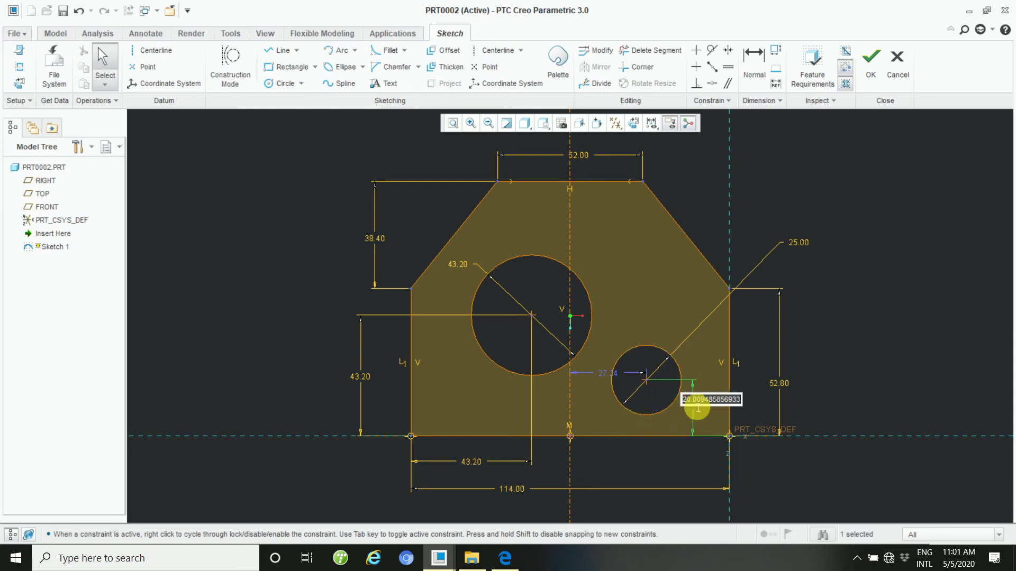
{"action": "type", "text": "24"}
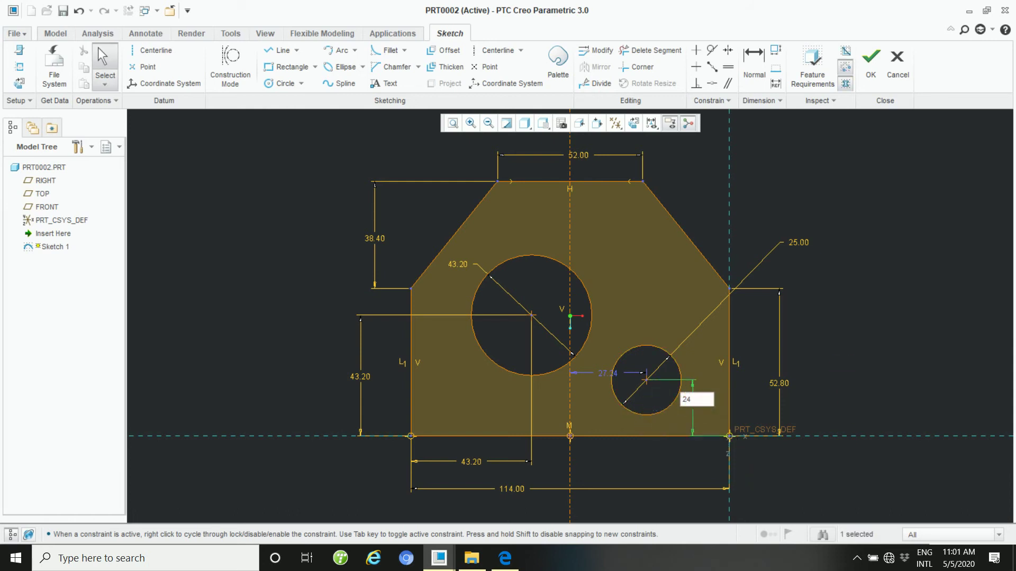
{"action": "key", "text": "Return"}
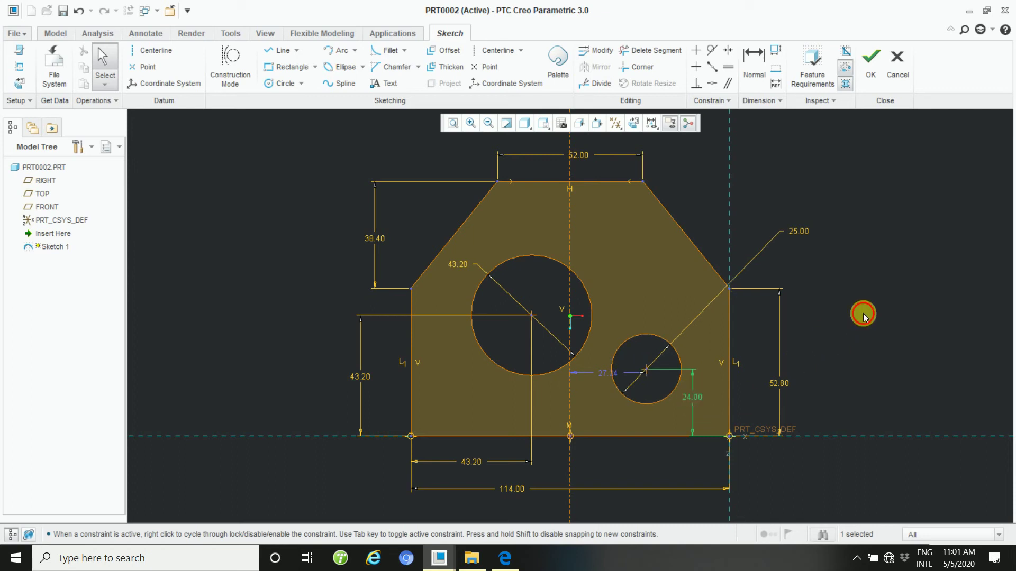
{"action": "left_click", "coordinate": [862, 313]}
Dimension the horizontal distance from the left edge to the right circle's center as 100.8, placing it below the outline
{"action": "left_click", "coordinate": [755, 62]}
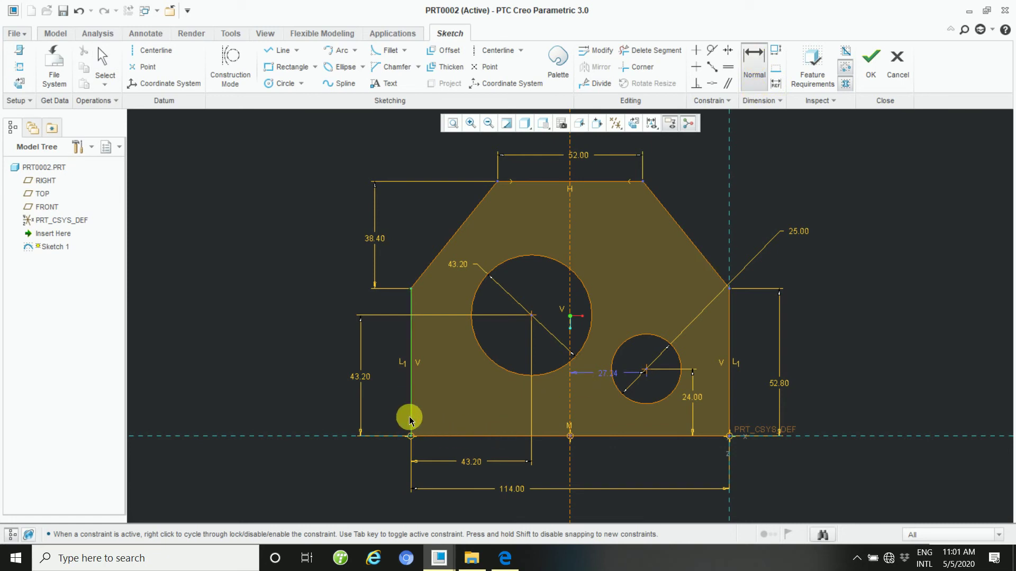
{"action": "left_click", "coordinate": [649, 372]}
{"action": "middle_click", "coordinate": [551, 468]}
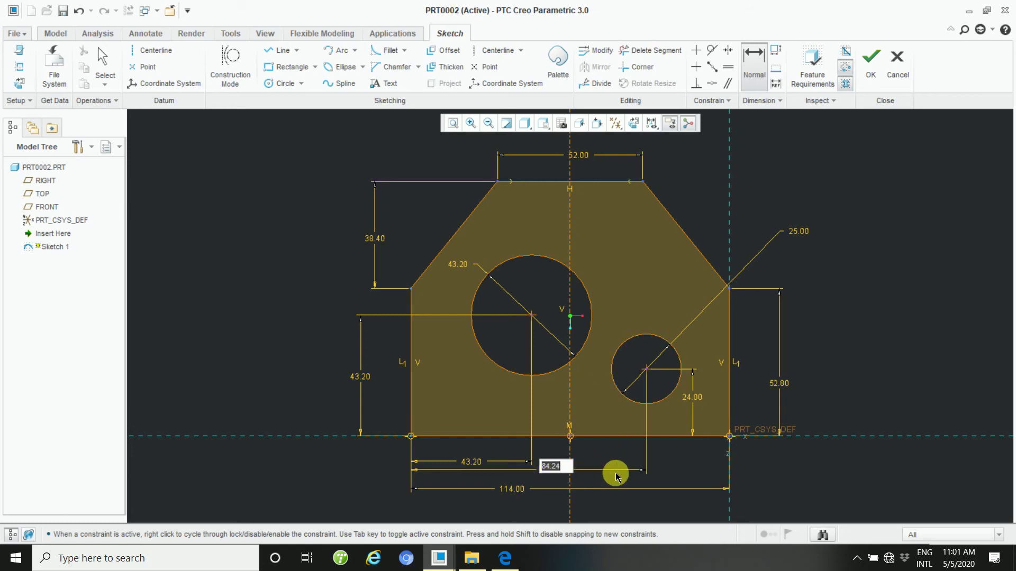
{"action": "type", "text": "100.8"}
{"action": "middle_click", "coordinate": [615, 472]}
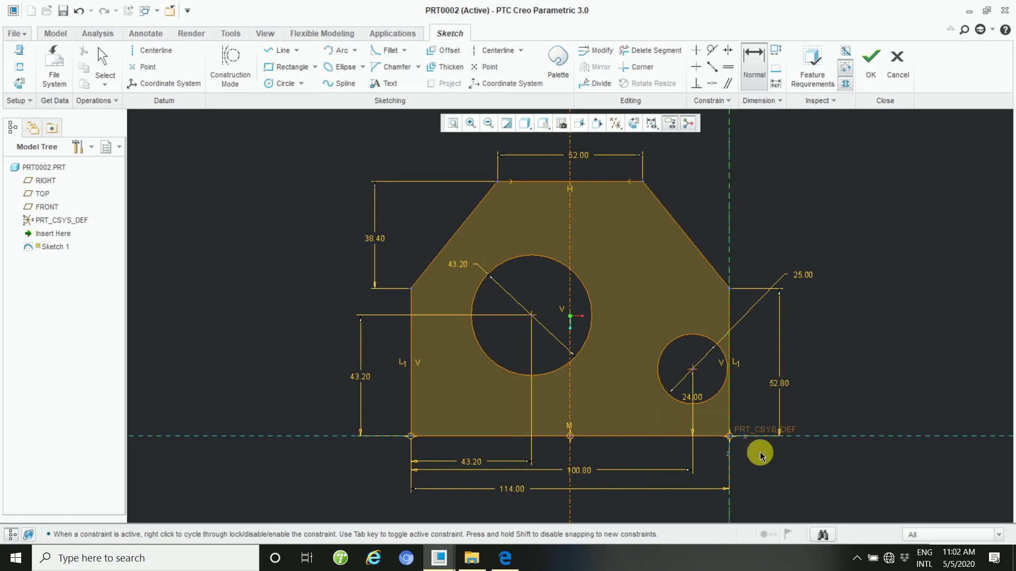
{"action": "middle_click", "coordinate": [857, 329]}
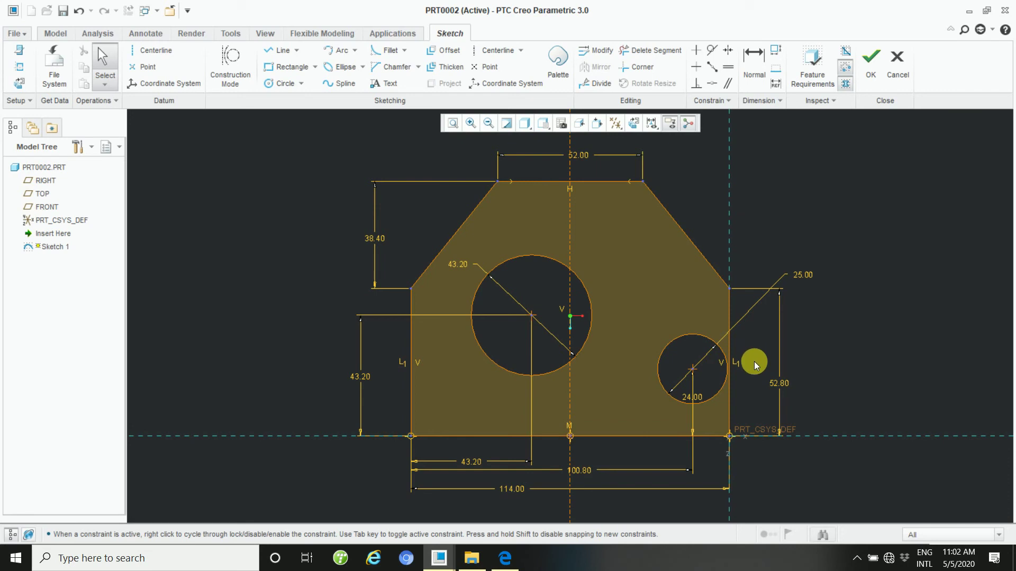
Move the right circle's center freehand to about 83 from the left edge and about 26 above the bottom edge
{"action": "left_click", "coordinate": [803, 277]}
{"action": "double_click", "coordinate": [802, 277]}
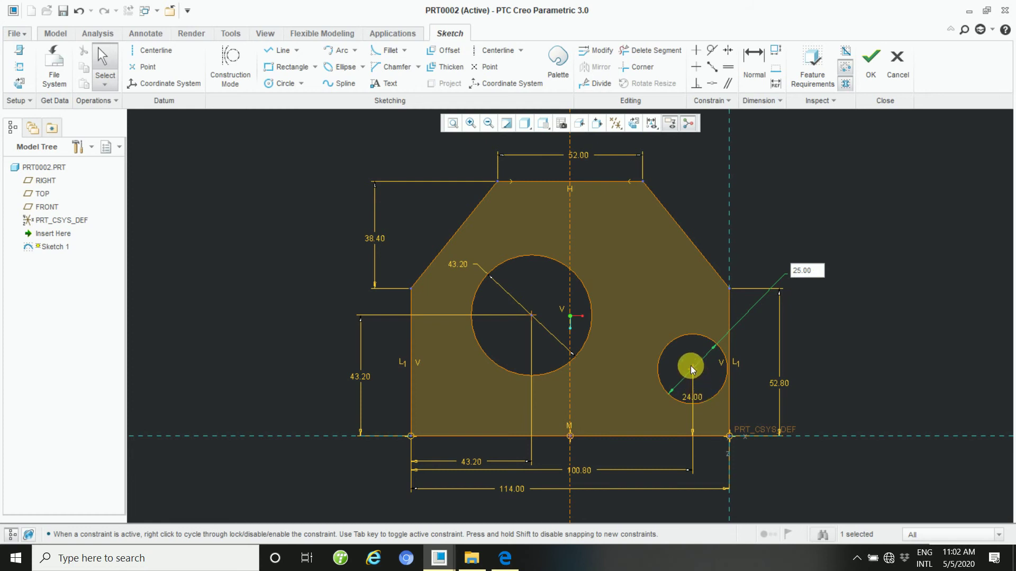
{"action": "key", "text": "Return"}
{"action": "left_click_drag", "start_coordinate": [691, 367], "coordinate": [644, 363]}
{"action": "left_click", "coordinate": [903, 359]}
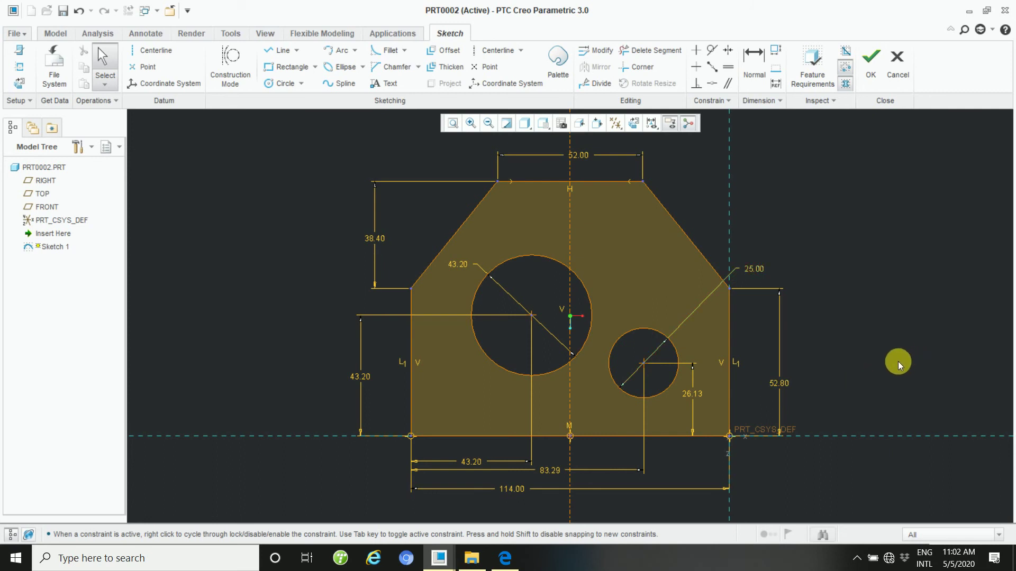
Set the height of the right circle's center above the bottom edge back to 24
{"action": "double_click", "coordinate": [693, 392]}
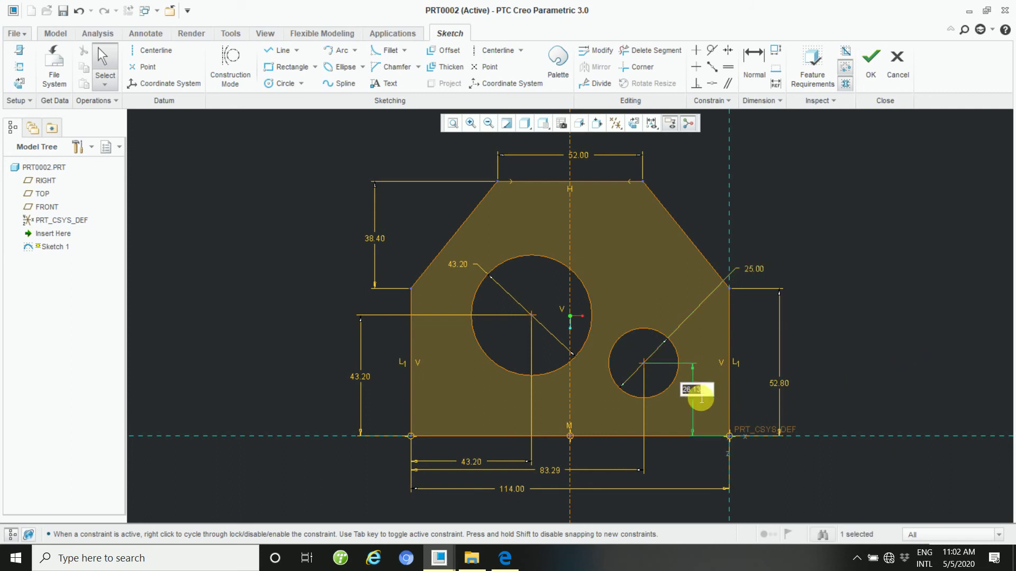
{"action": "type", "text": "24"}
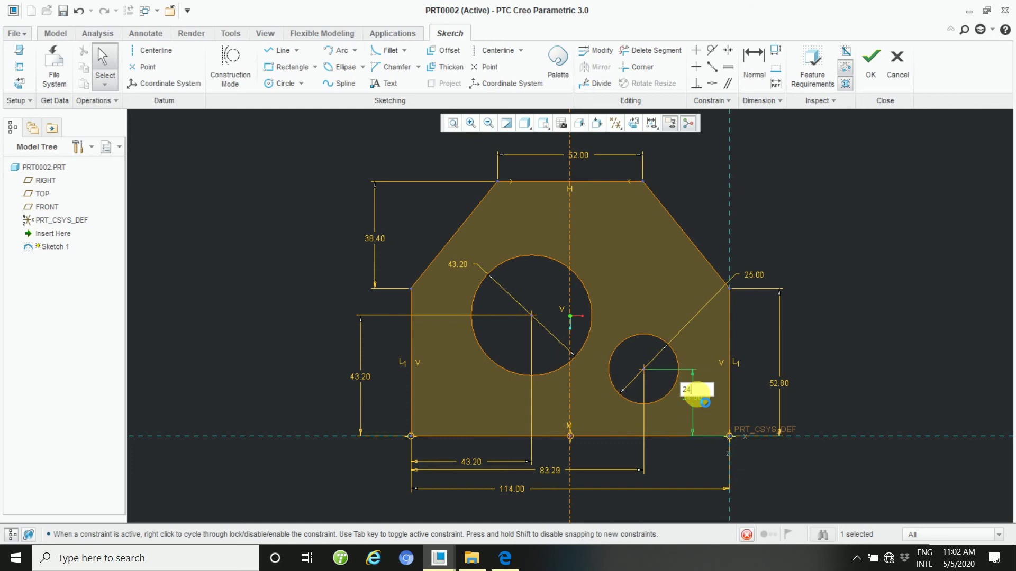
{"action": "key", "text": "Return"}
{"action": "left_click", "coordinate": [866, 331]}
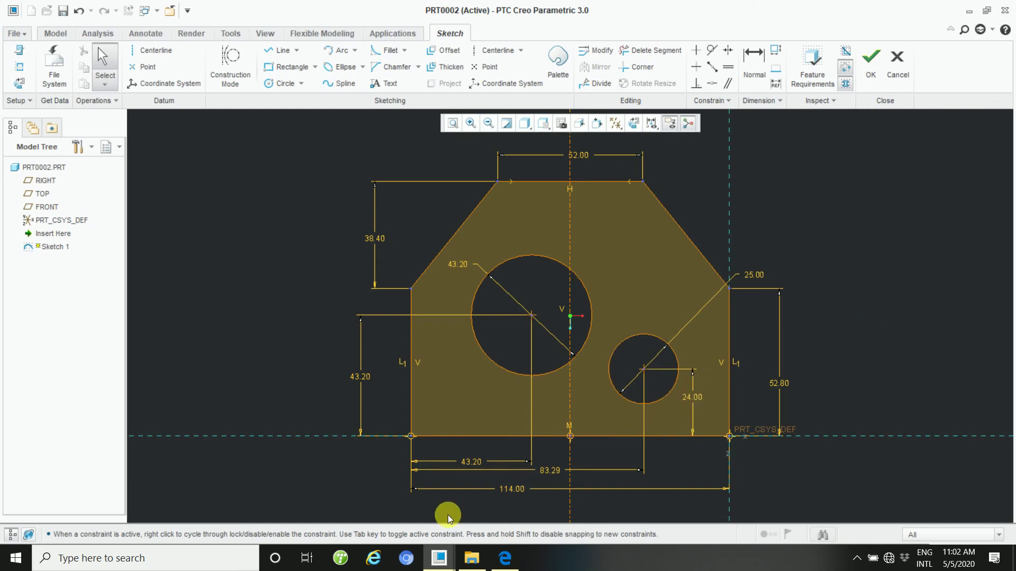
Set the horizontal distance from the left edge to the right circle's center to 100.8 again
{"action": "double_click", "coordinate": [547, 469]}
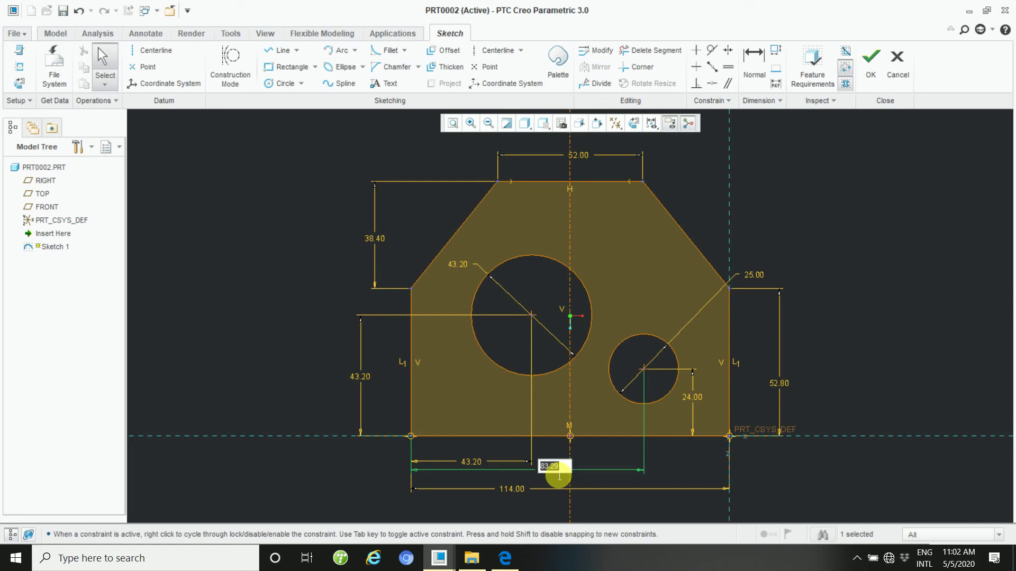
{"action": "type", "text": "100"}
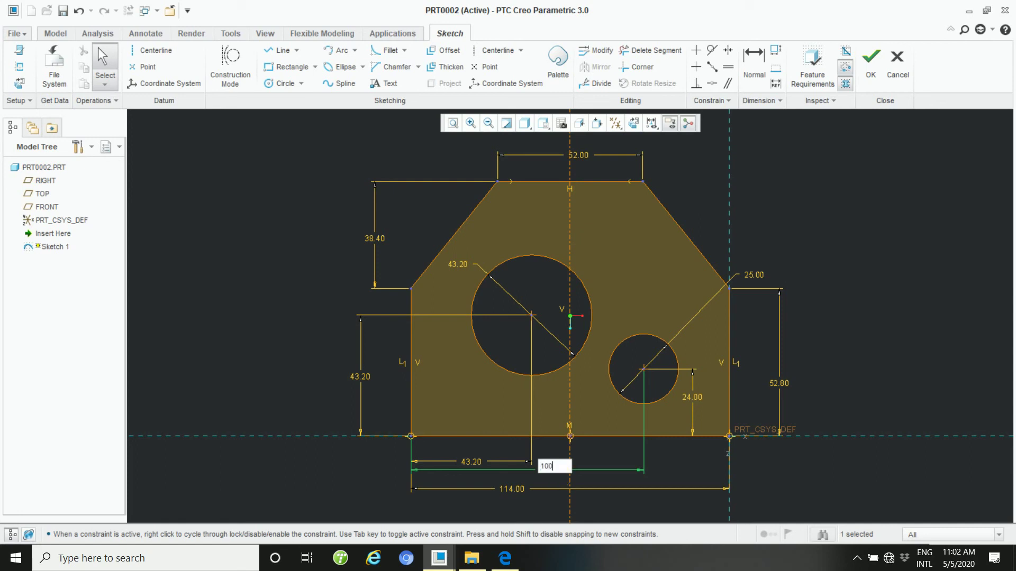
{"action": "type", "text": ".8"}
{"action": "key", "text": "Return"}
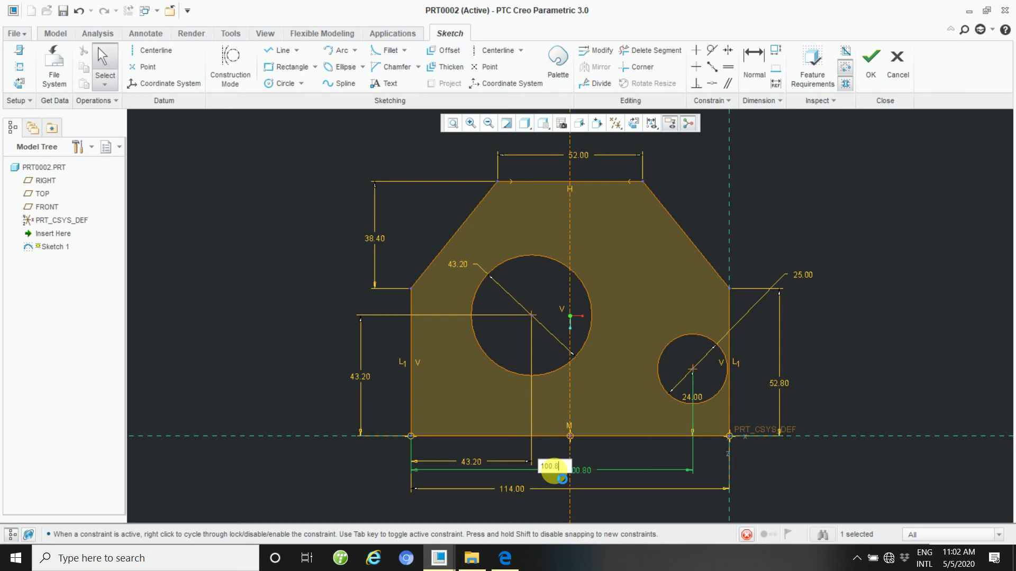
Set the horizontal distance from the left edge to the right circle's center to 85
{"action": "double_click", "coordinate": [588, 471]}
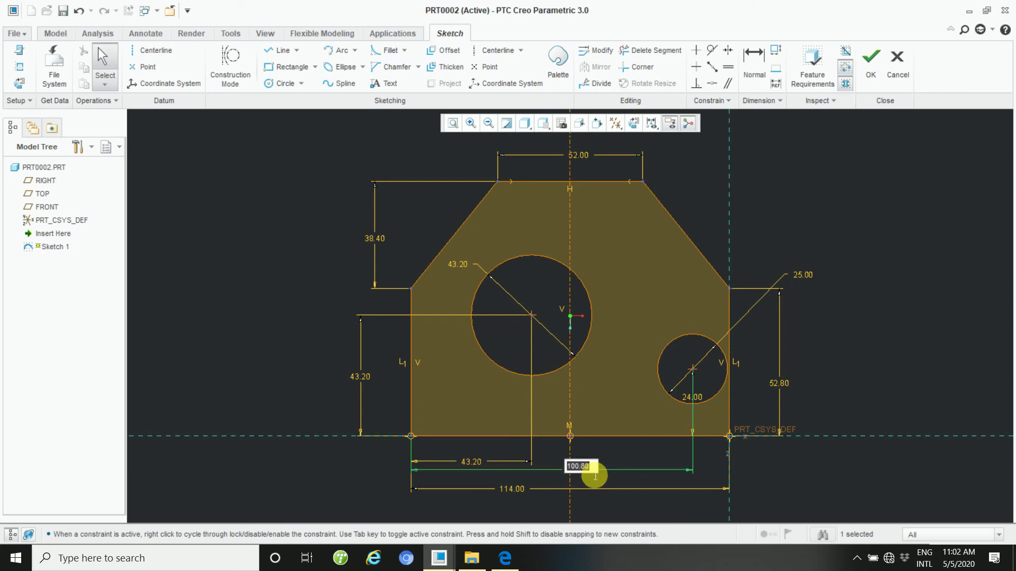
{"action": "key", "text": "BackSpace"}
{"action": "type", "text": "85"}
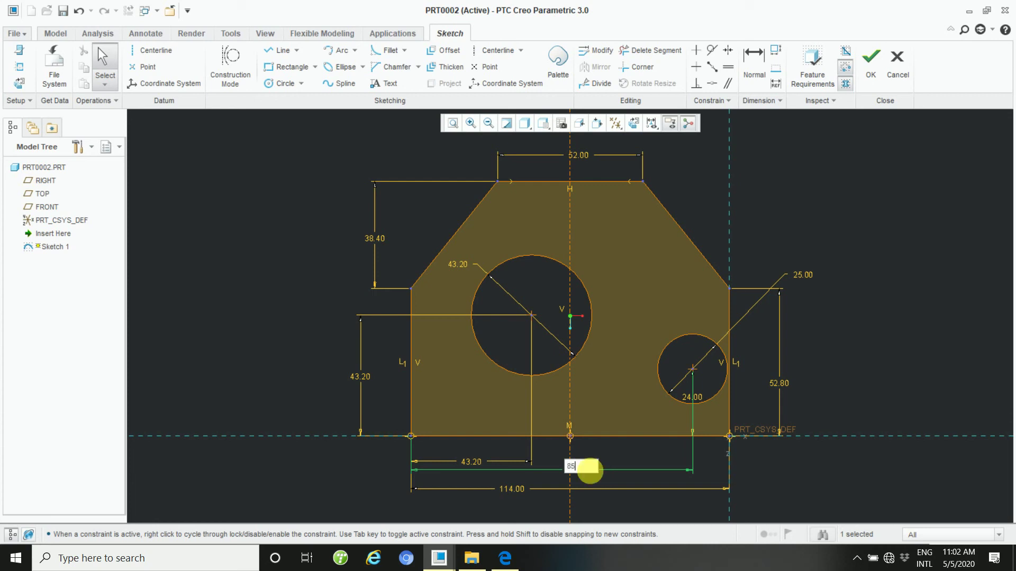
{"action": "key", "text": "Return"}
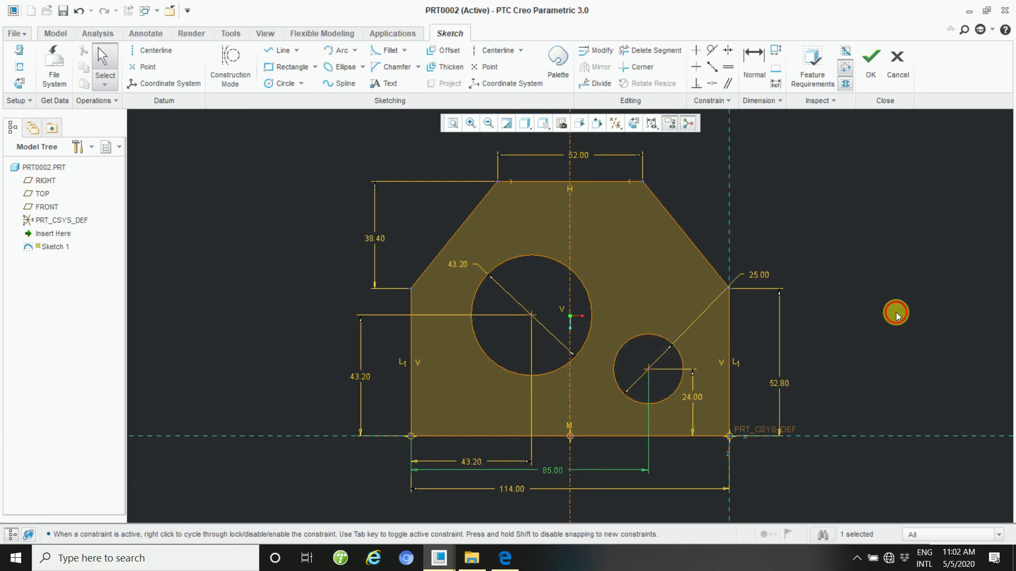
{"action": "left_click", "coordinate": [847, 363]}
{"action": "scroll", "coordinate": [845, 336], "scroll_direction": "down", "scroll_amount": 2}
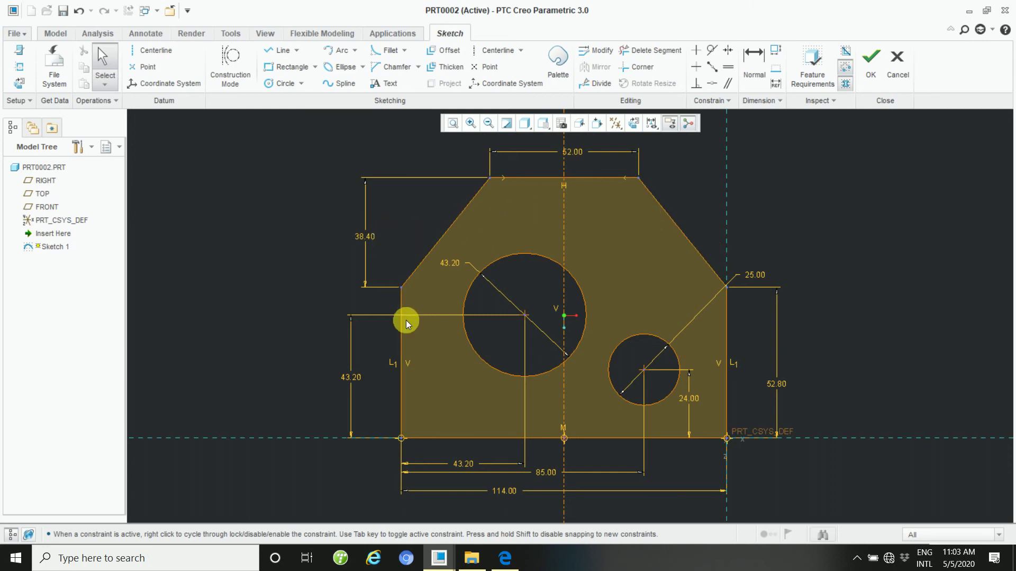
{"action": "double_click", "coordinate": [352, 378]}
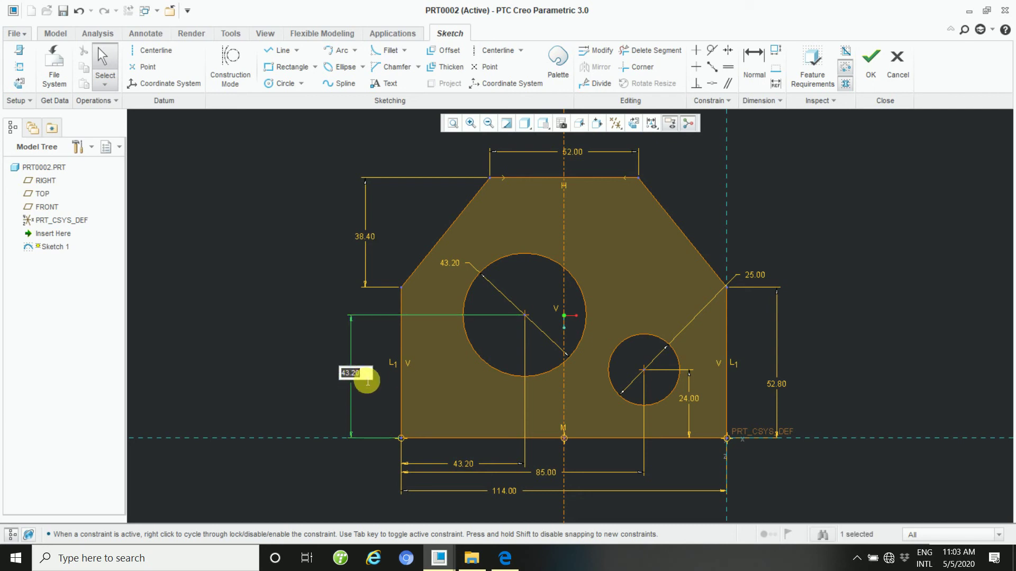
{"action": "key", "text": "Return"}
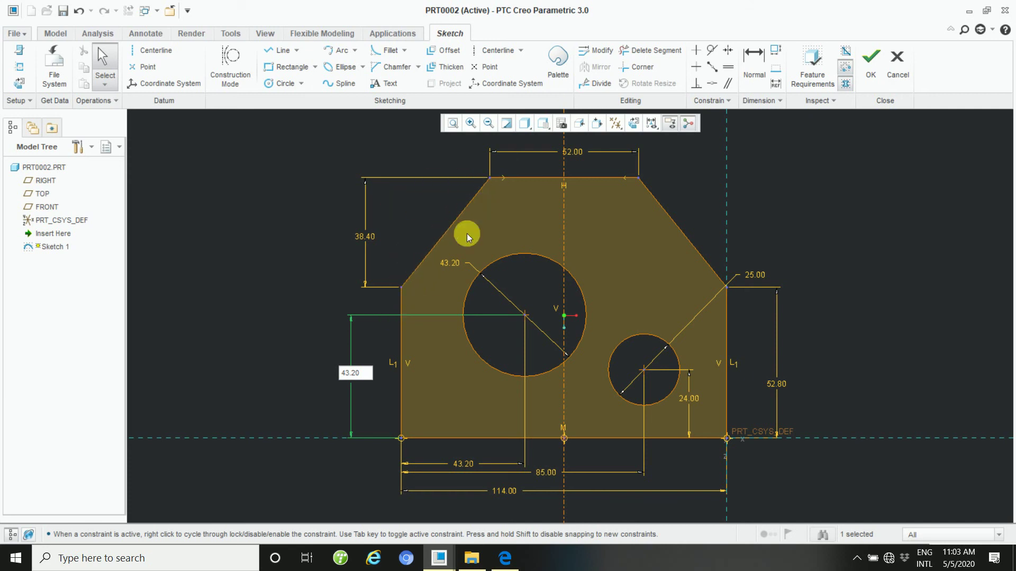
Try to dimension the length of the plate's upper-left sloped edge between its two endpoints
{"action": "left_click", "coordinate": [754, 54]}
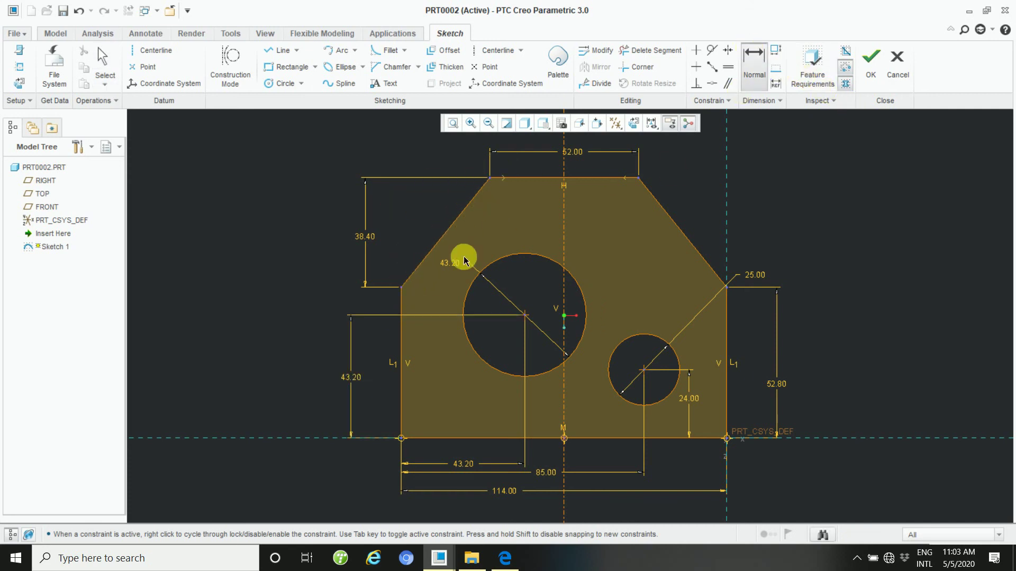
{"action": "left_click", "coordinate": [403, 289]}
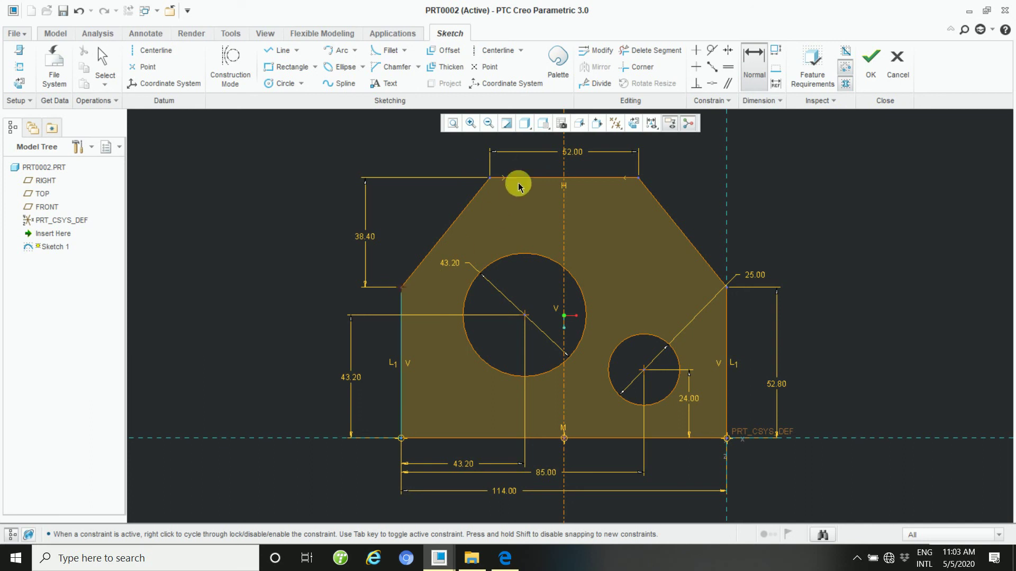
{"action": "left_click", "coordinate": [492, 181]}
{"action": "middle_click", "coordinate": [431, 220]}
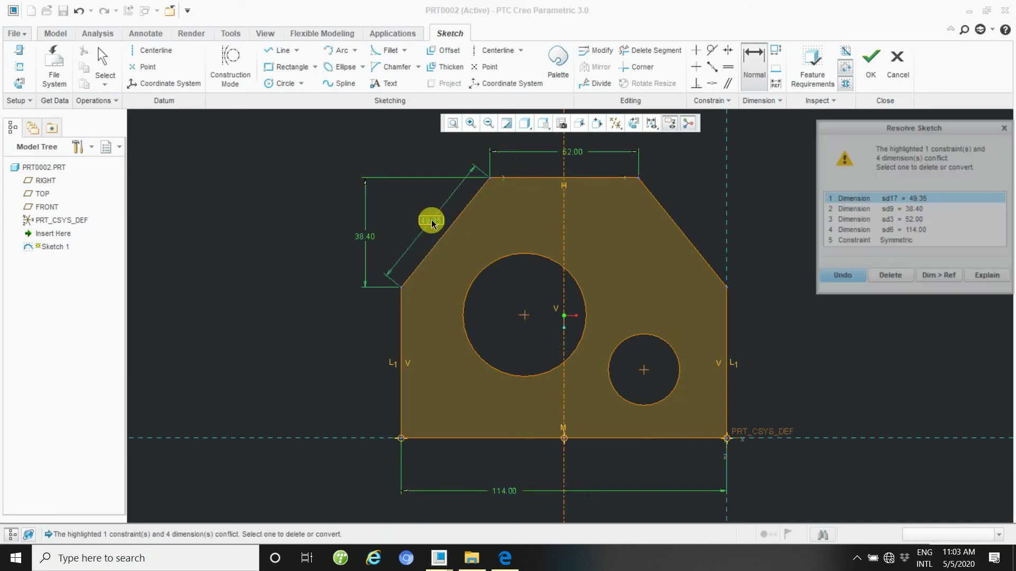
{"action": "left_click", "coordinate": [1005, 127]}
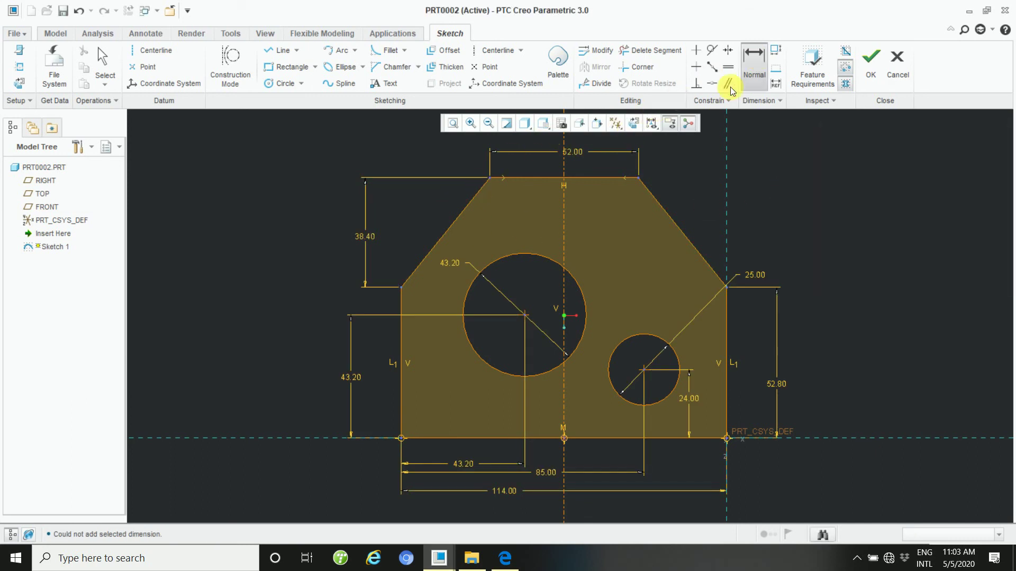
{"action": "left_click", "coordinate": [401, 287]}
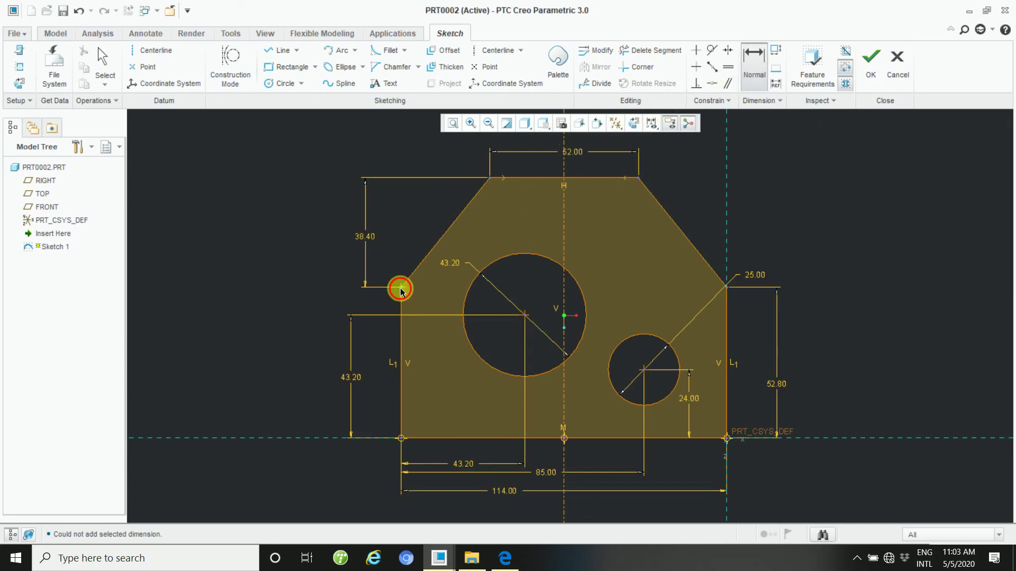
{"action": "left_click", "coordinate": [488, 180]}
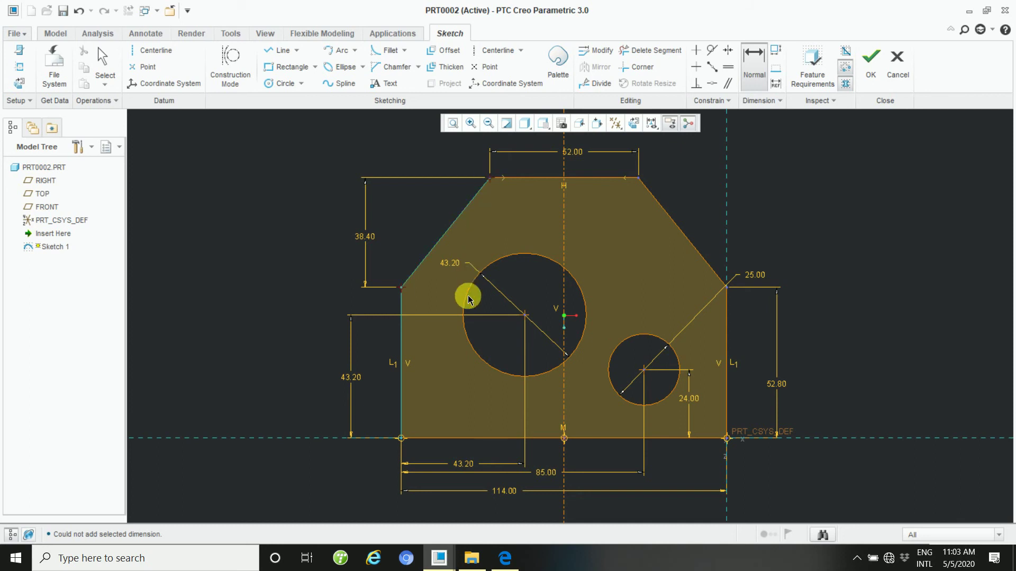
{"action": "left_click", "coordinate": [397, 224]}
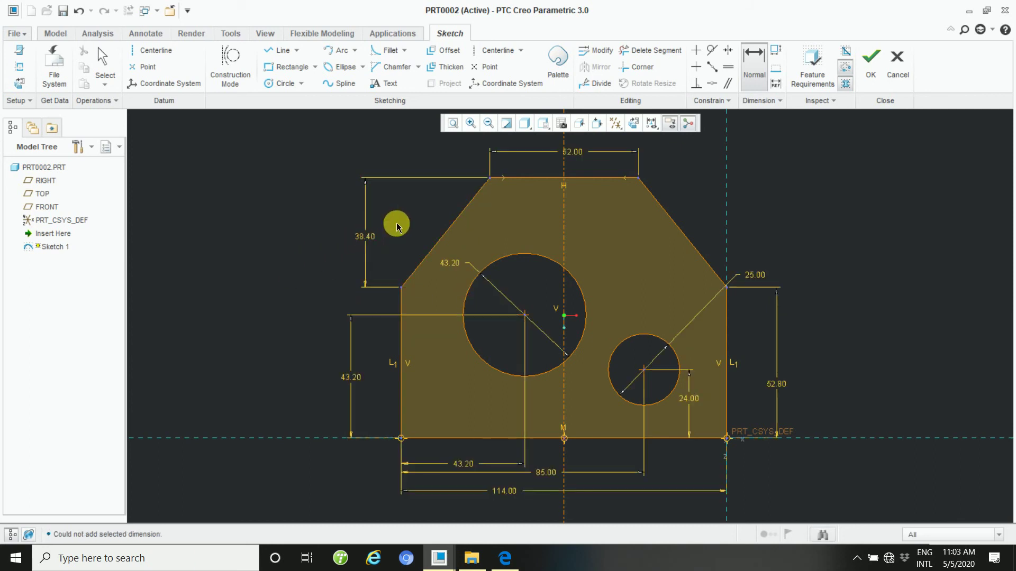
Undo the last change to the right circle's horizontal distance from the plate's left edge
{"action": "key", "text": "ctrl+z"}
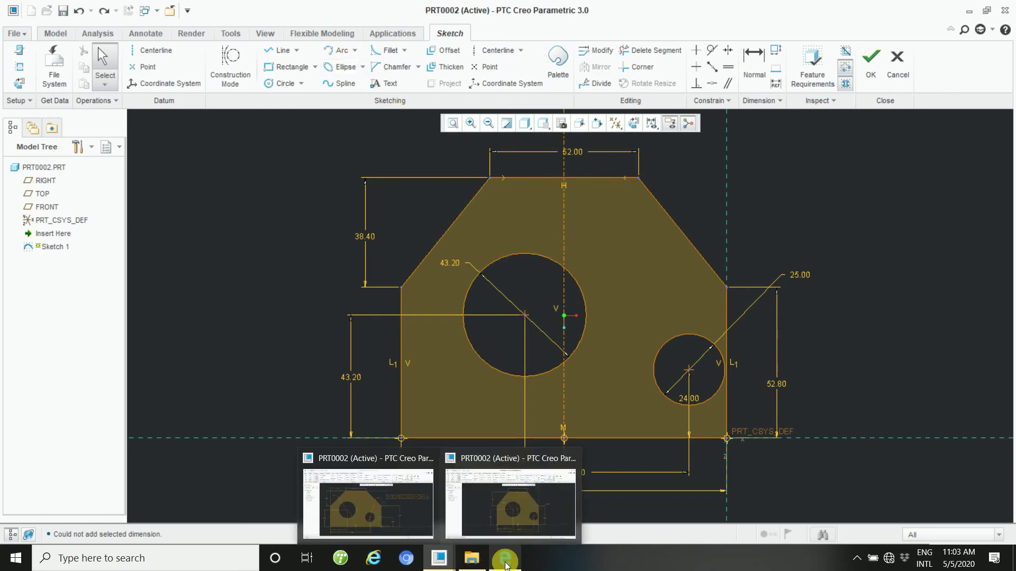
Switch to Edge to check the Exercise No. 04 drawing in 04.pdf and return to the Creo sketch
{"action": "left_click", "coordinate": [856, 558]}
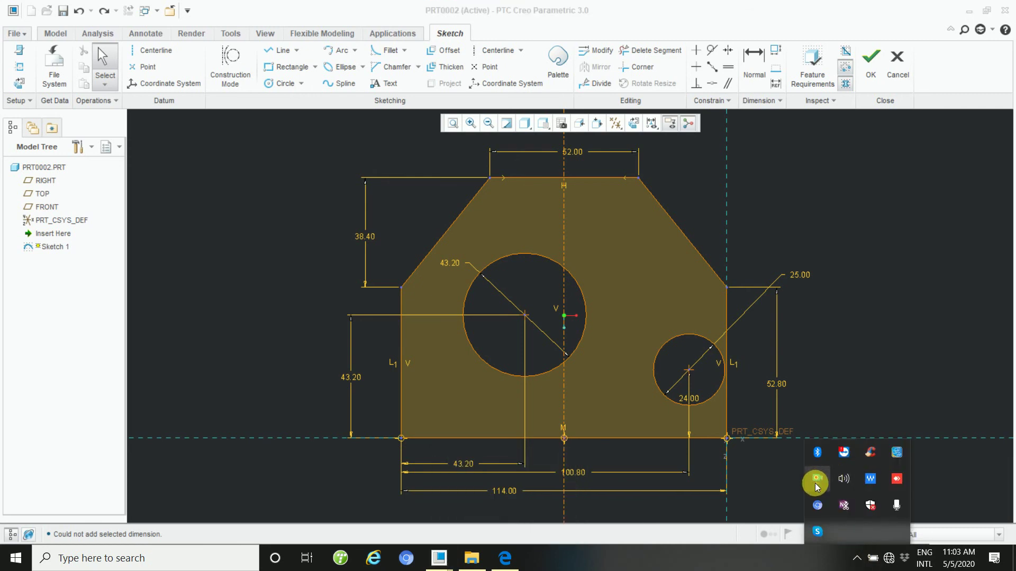
{"action": "left_click", "coordinate": [531, 564]}
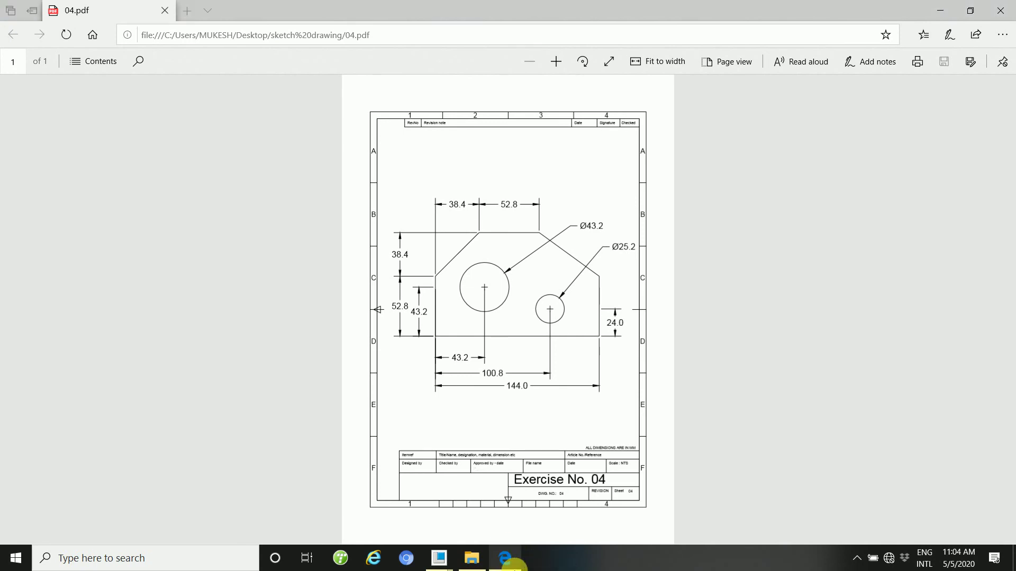
{"action": "left_click", "coordinate": [512, 567]}
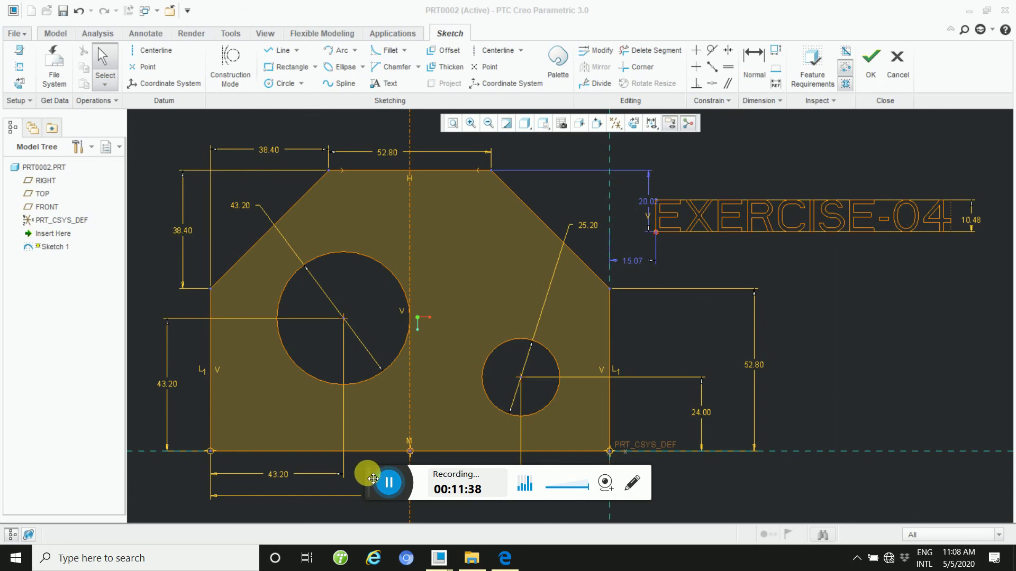
{"action": "left_click_drag", "start_coordinate": [372, 471], "coordinate": [542, 561]}
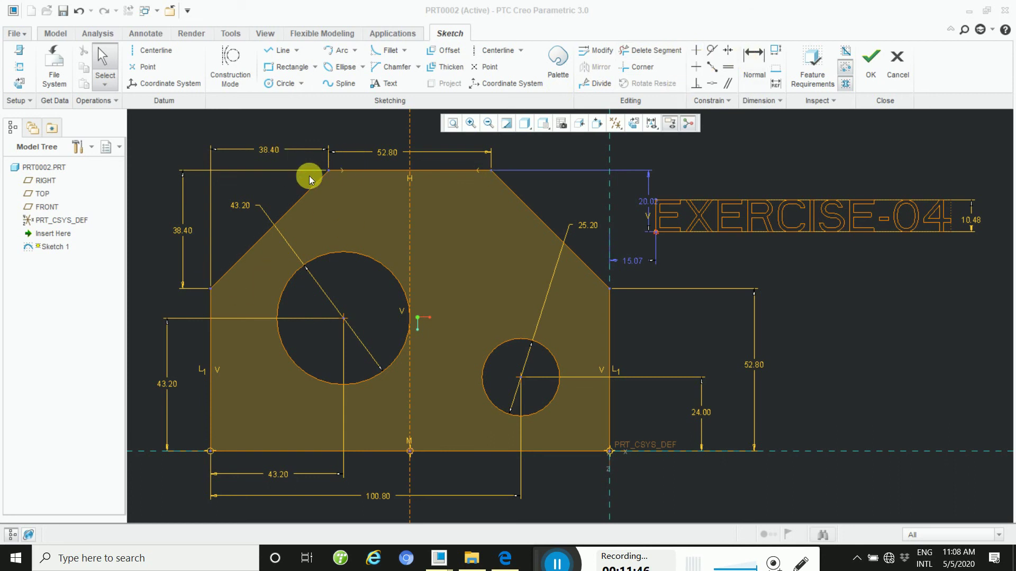
Add the sketch text "CAD CAM LEARNING TUTORIAL" below EXERCISE-04, using a downward vertical height line about 15.9 long outside the plate's right edge
{"action": "left_click", "coordinate": [748, 211]}
{"action": "left_click", "coordinate": [384, 83]}
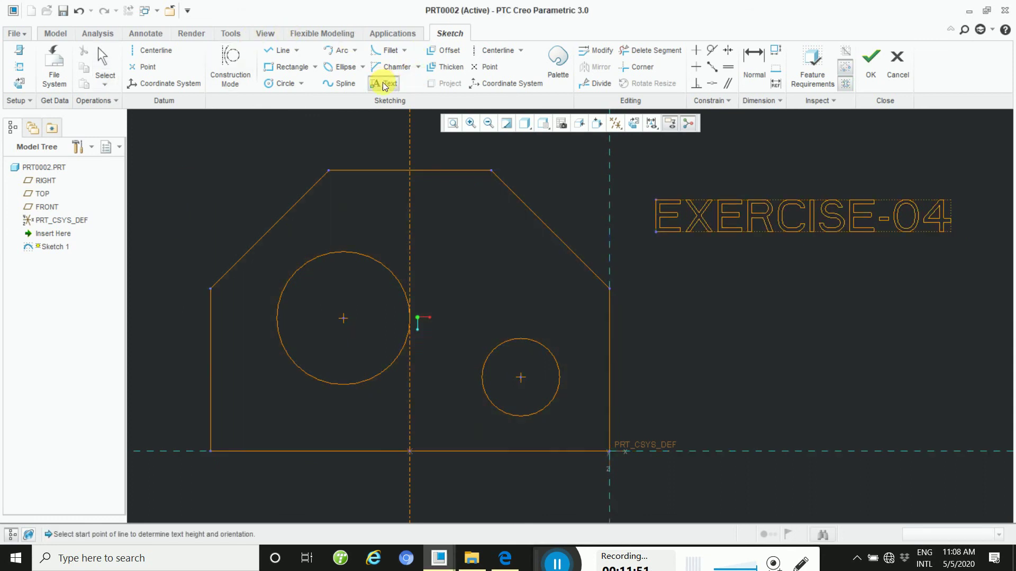
{"action": "left_click", "coordinate": [659, 292]}
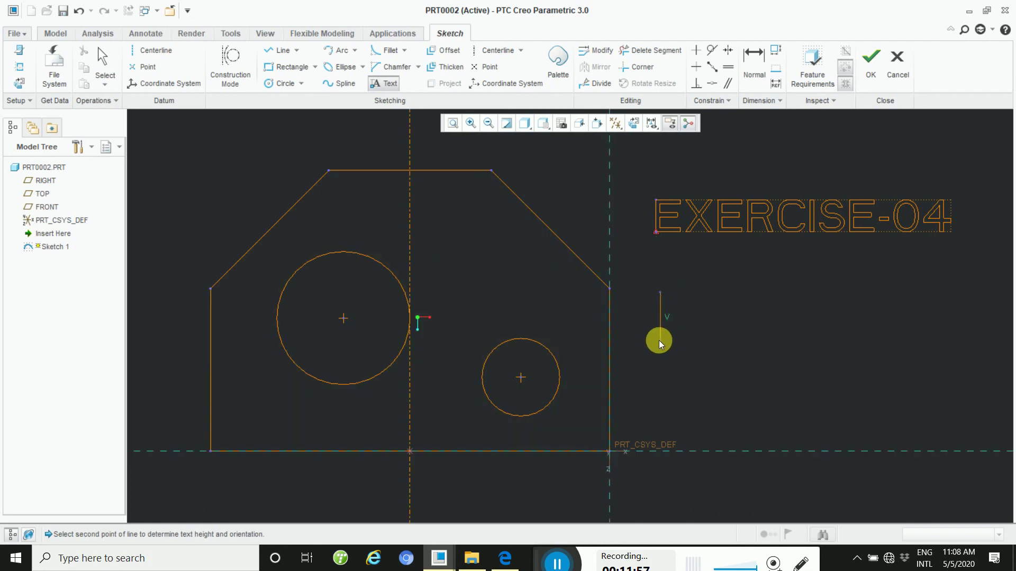
{"action": "left_click", "coordinate": [660, 343]}
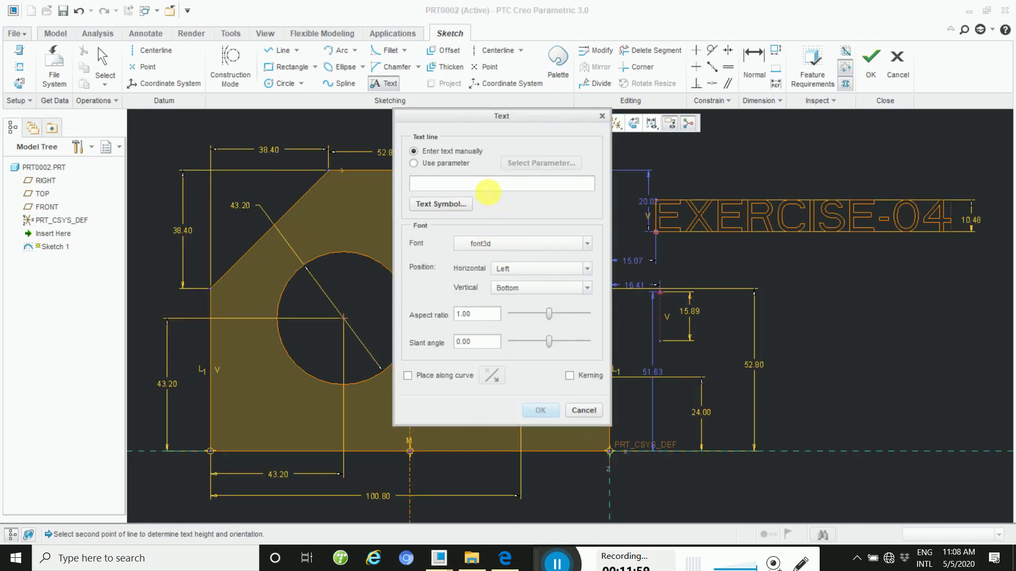
{"action": "type", "text": "CAD"}
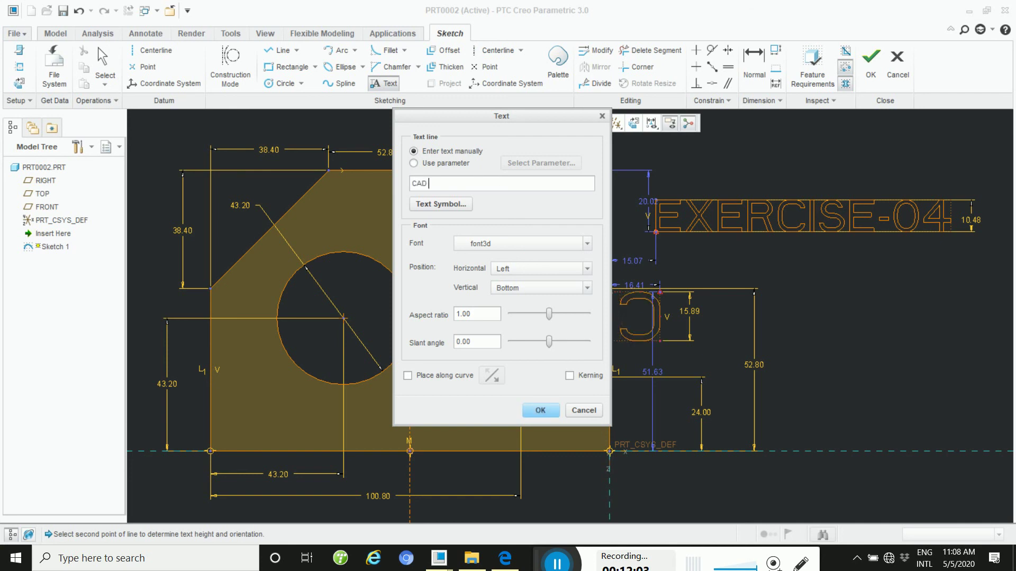
{"action": "type", "text": " CAM"}
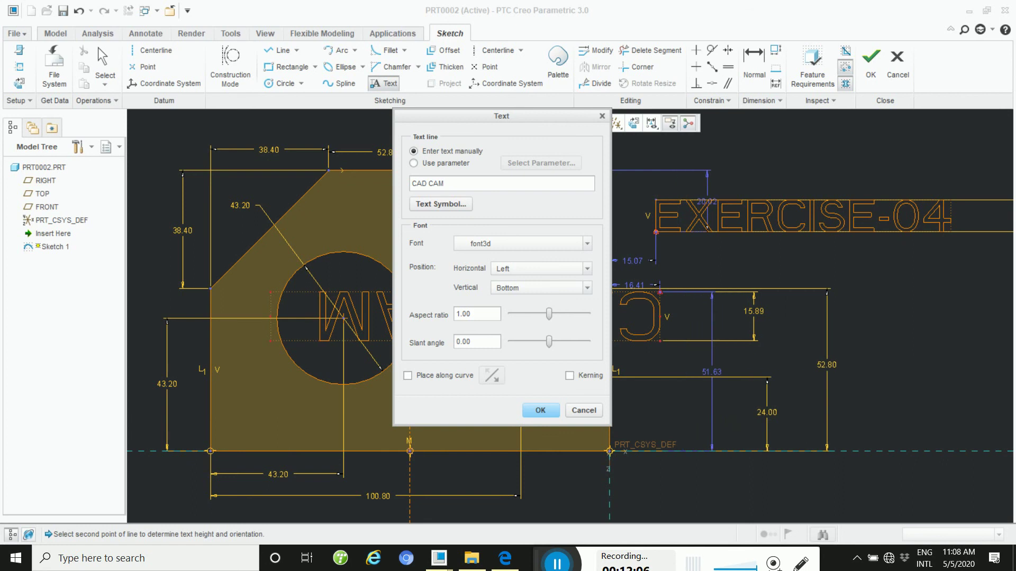
{"action": "type", "text": " LEA"}
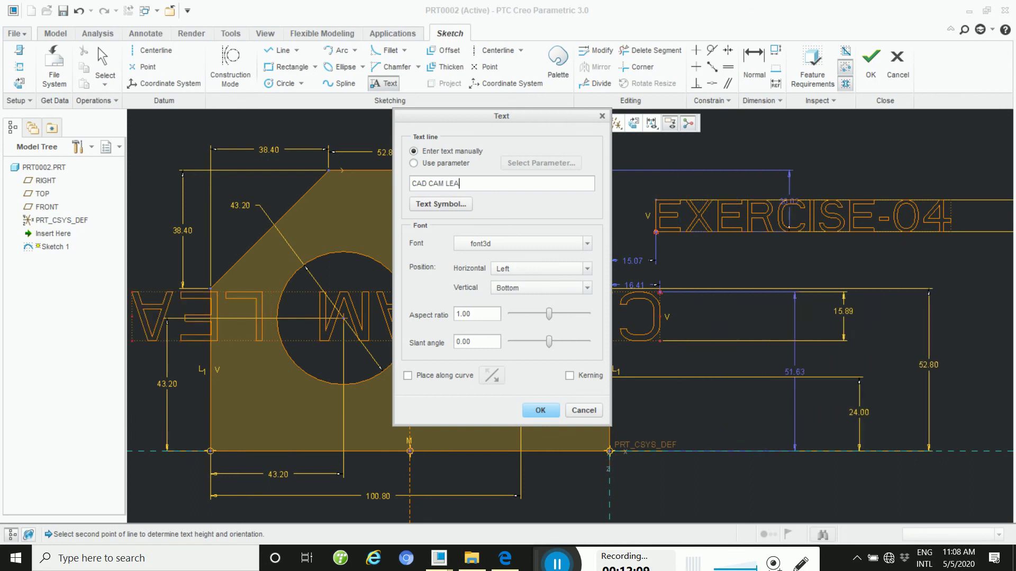
{"action": "type", "text": "RNING"}
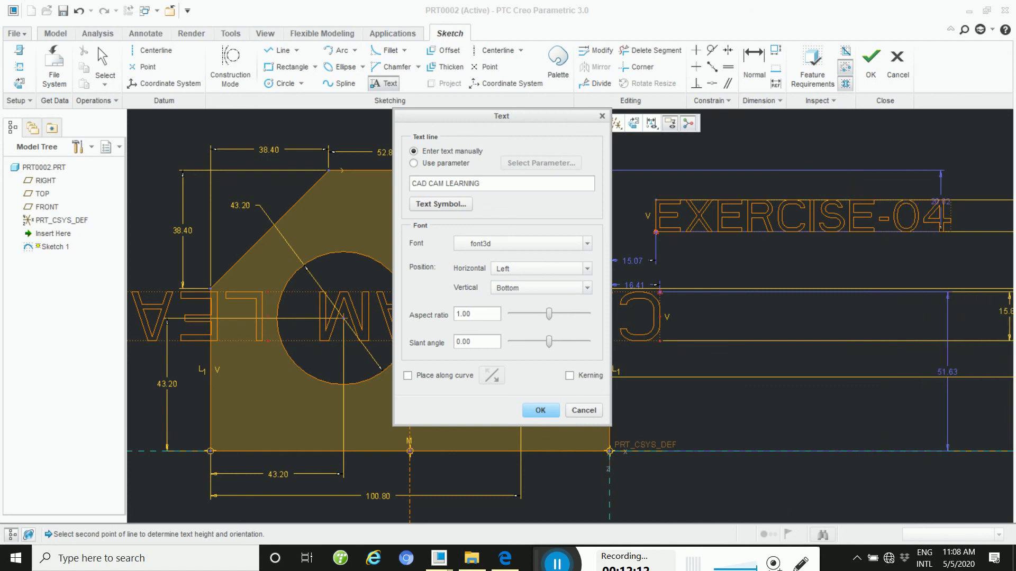
{"action": "type", "text": " TUTOR"}
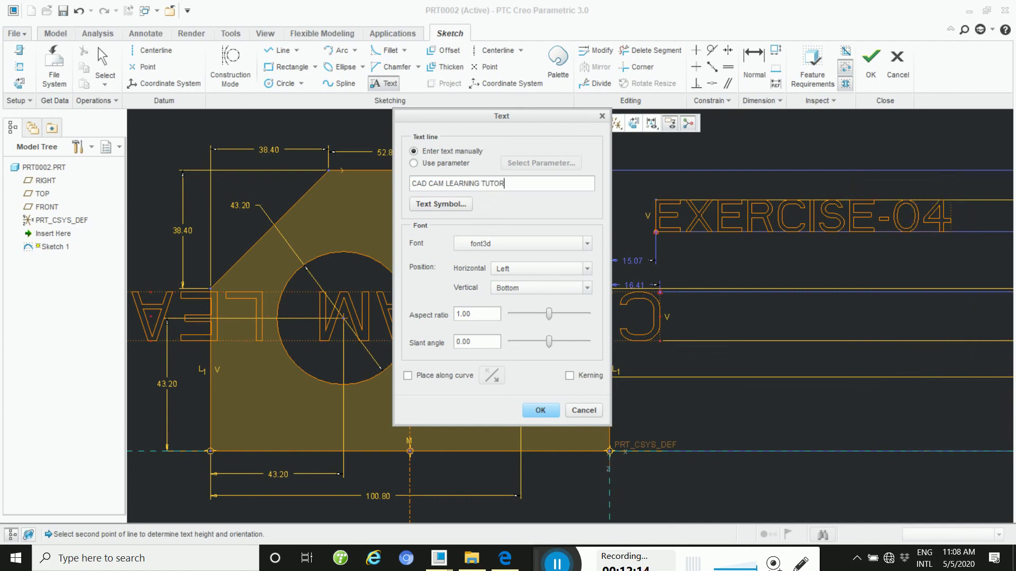
{"action": "type", "text": "IAL"}
{"action": "left_click", "coordinate": [538, 410]}
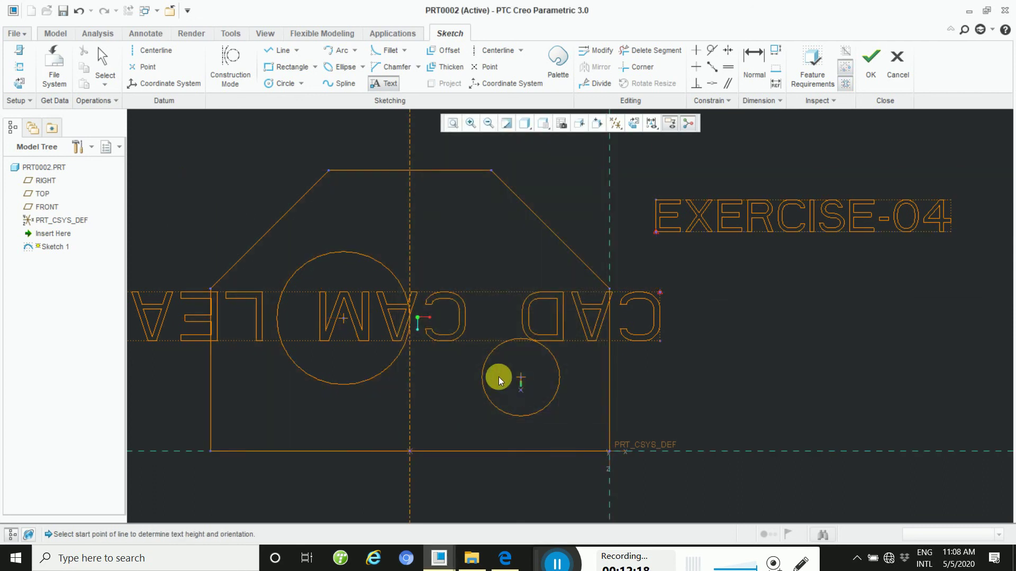
{"action": "middle_click", "coordinate": [698, 306]}
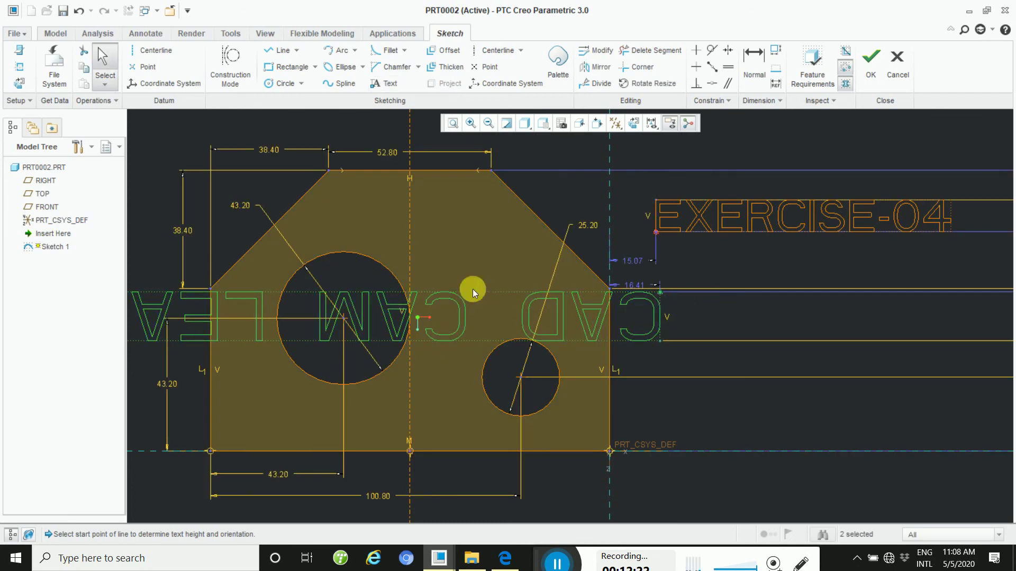
Rotate the CAD CAM LEARNING TUTORIAL text by 180 degrees and move it farther below EXERCISE-04, about 18.1 from the plate's right edge
{"action": "left_click", "coordinate": [650, 297]}
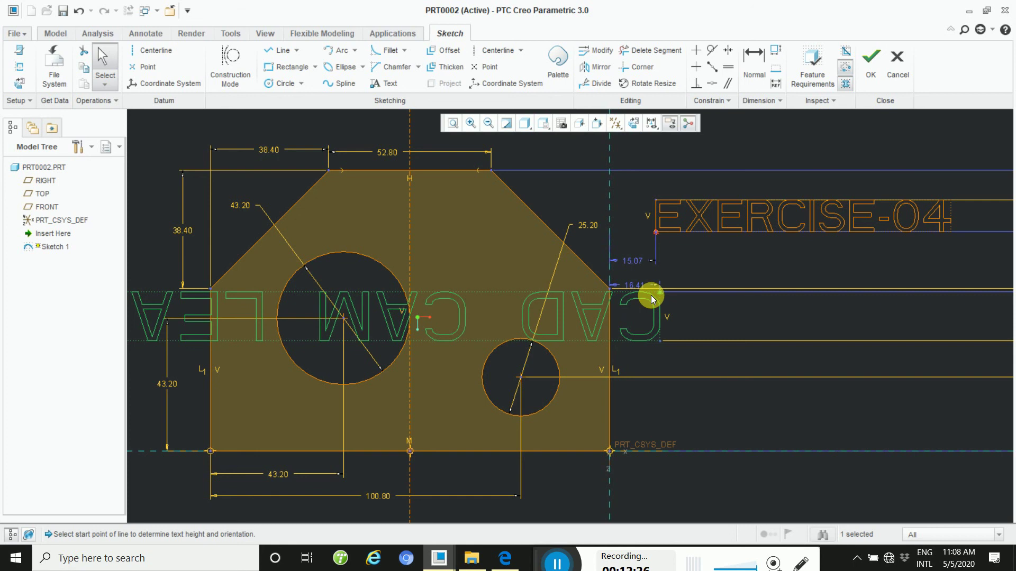
{"action": "left_click", "coordinate": [654, 84]}
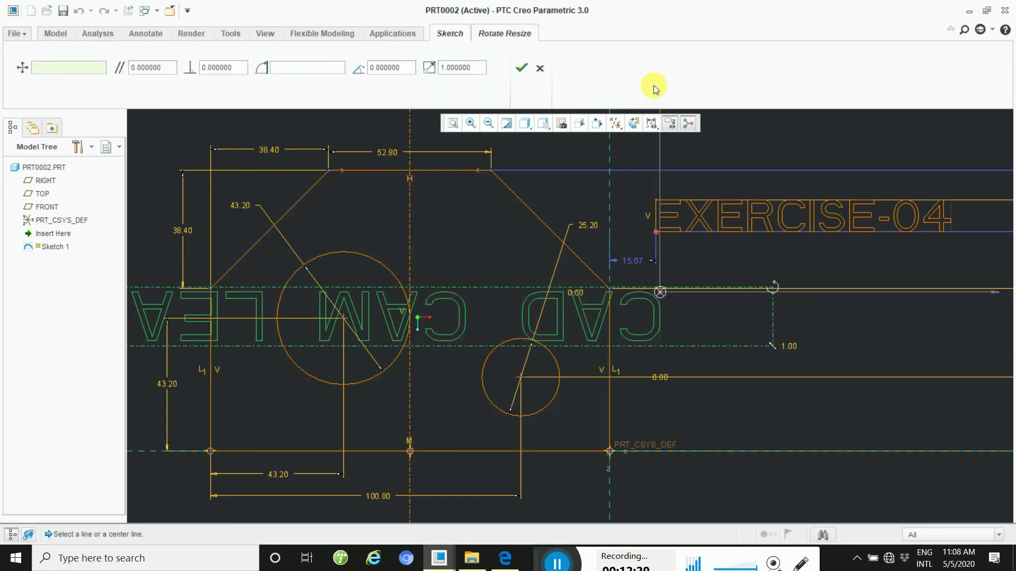
{"action": "double_click", "coordinate": [397, 67]}
{"action": "type", "text": "1"}
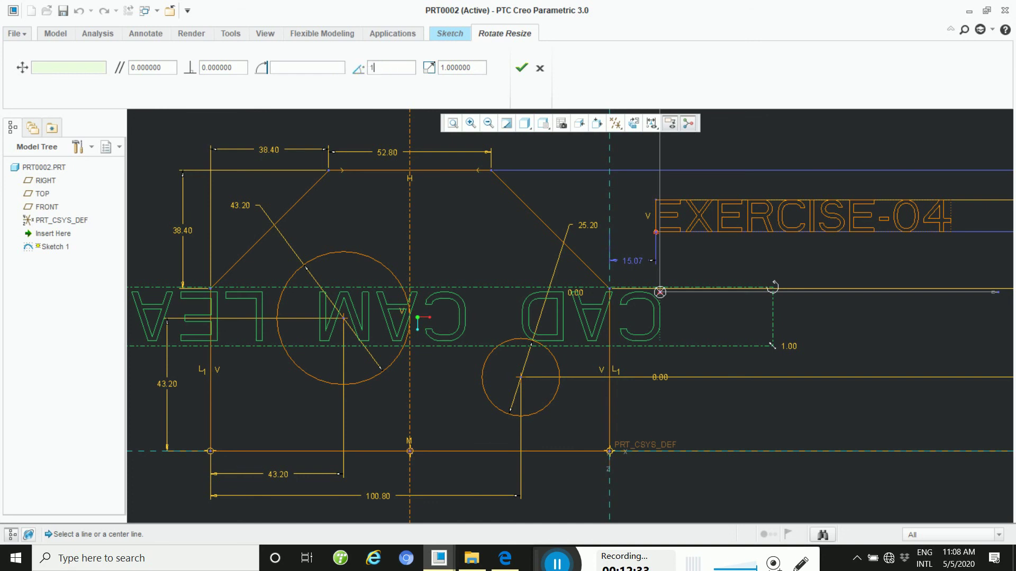
{"action": "type", "text": "80"}
{"action": "left_click", "coordinate": [352, 67]}
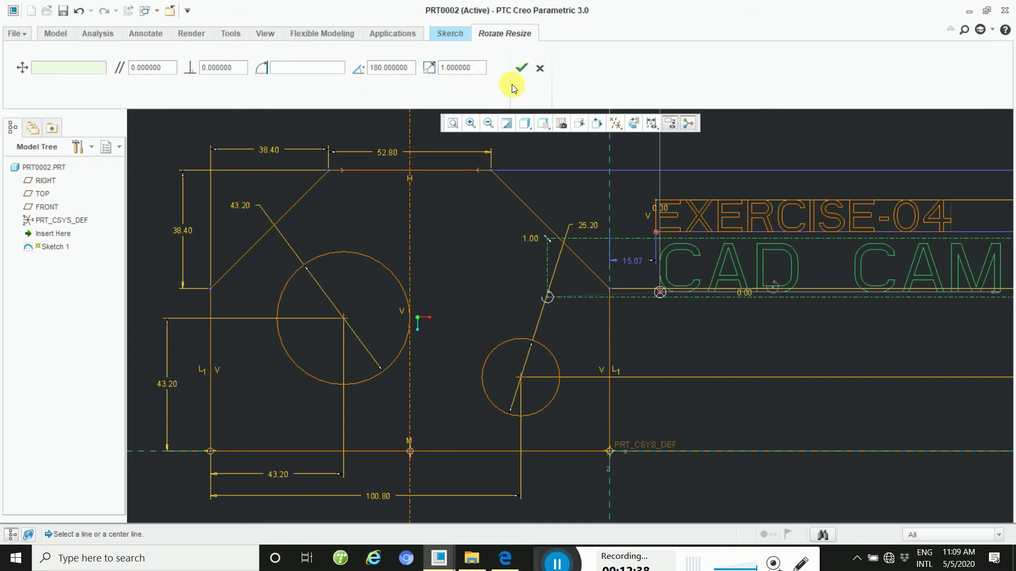
{"action": "left_click", "coordinate": [522, 68]}
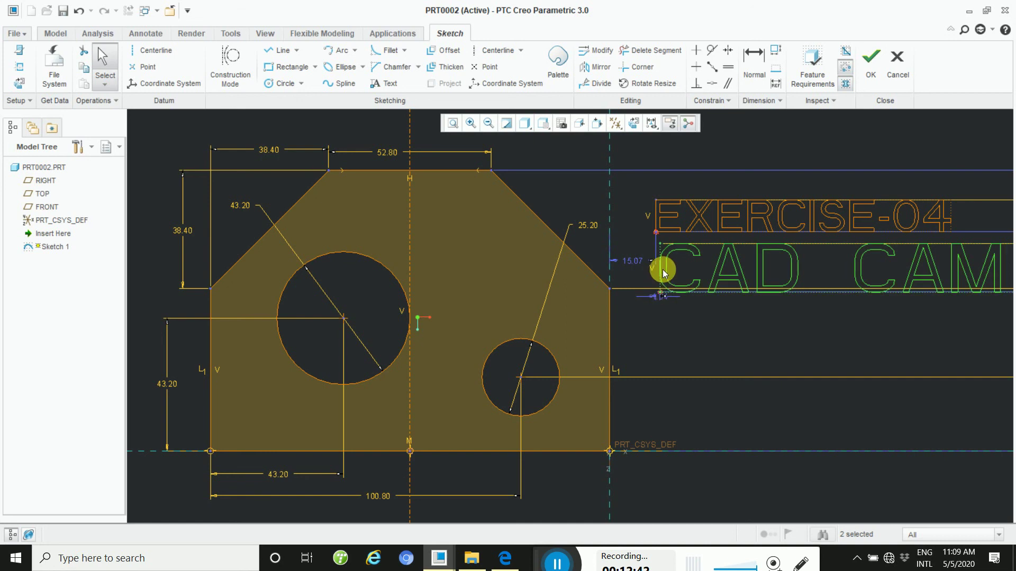
{"action": "mouse_move", "coordinate": [665, 256]}
{"action": "left_mouse_down"}
{"action": "mouse_move", "coordinate": [669, 336]}
{"action": "mouse_move", "coordinate": [641, 349]}
{"action": "left_mouse_up"}
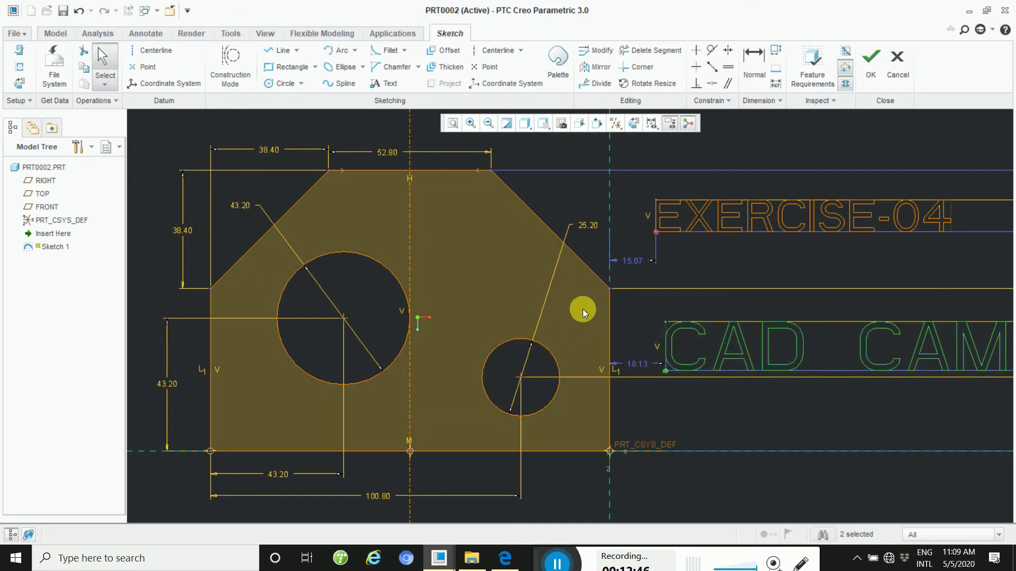
{"action": "left_click", "coordinate": [722, 282]}
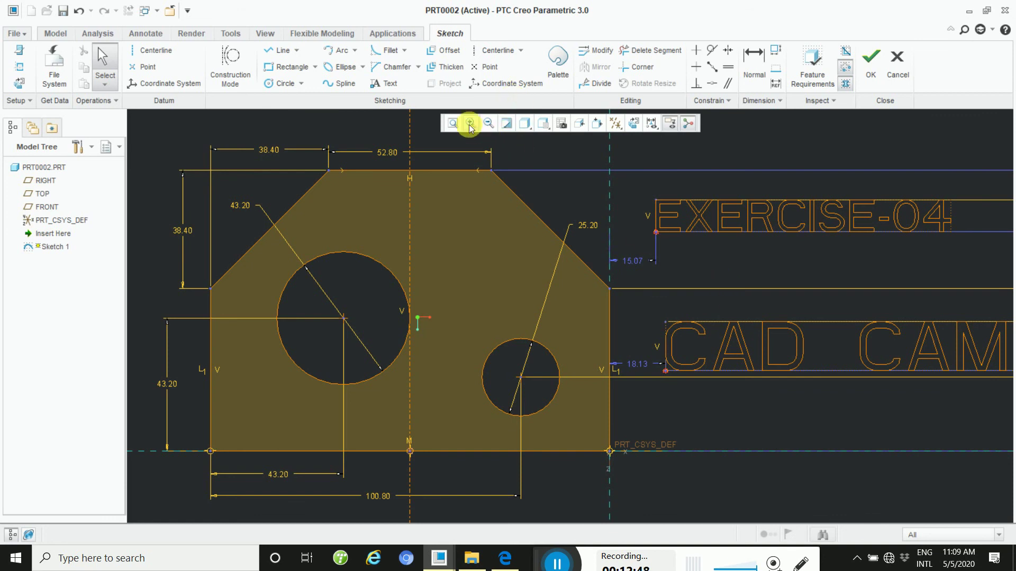
{"action": "left_click", "coordinate": [446, 125]}
{"action": "scroll", "coordinate": [525, 308], "scroll_direction": "down", "scroll_amount": 2}
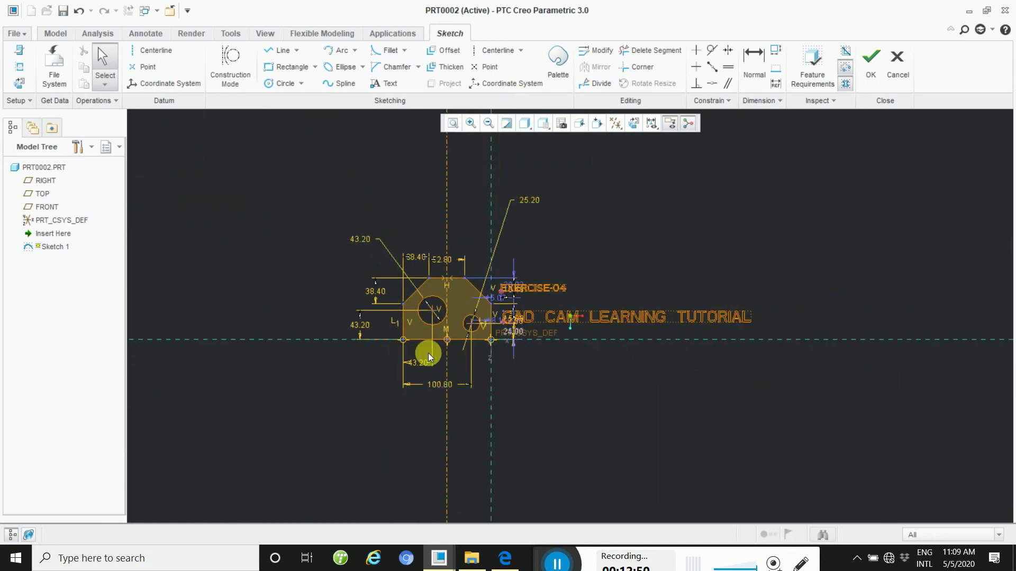
{"action": "middle_click_drag", "start_coordinate": [428, 353], "coordinate": [453, 442], "text": "ctrl"}
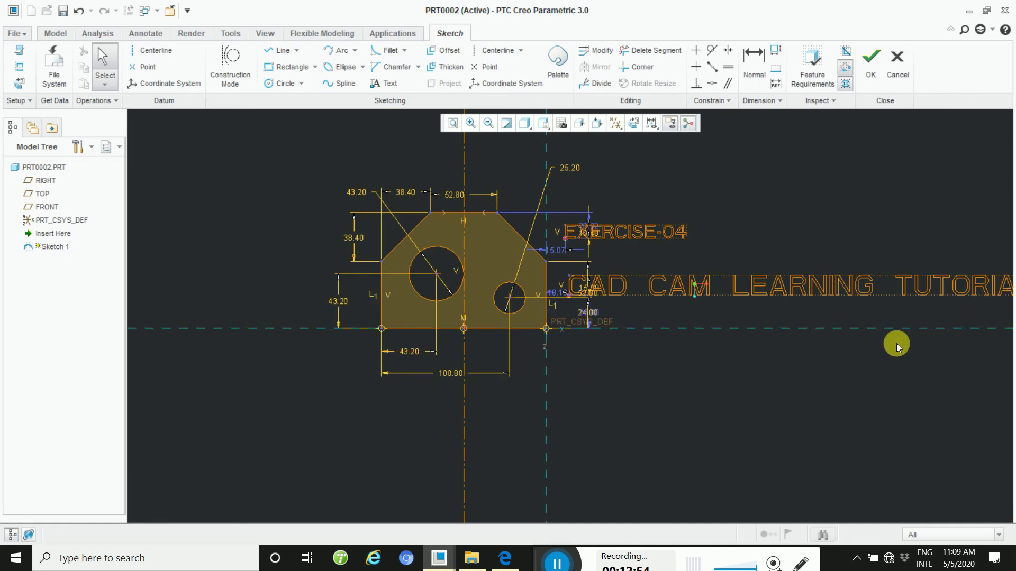
{"action": "middle_click_drag", "start_coordinate": [884, 345], "coordinate": [781, 362], "text": "shift"}
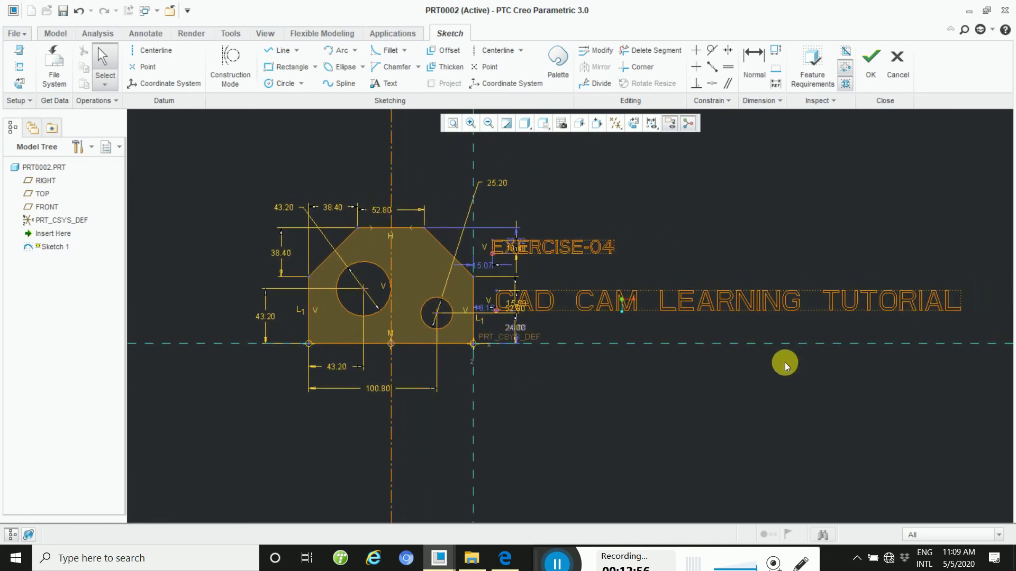
{"action": "mouse_move", "coordinate": [328, 305]}
{"action": "middle_mouse_down", "text": "ctrl"}
{"action": "mouse_move", "coordinate": [352, 360]}
{"action": "mouse_move", "coordinate": [329, 320]}
{"action": "mouse_move", "coordinate": [335, 329]}
{"action": "middle_mouse_up", "text": "ctrl"}
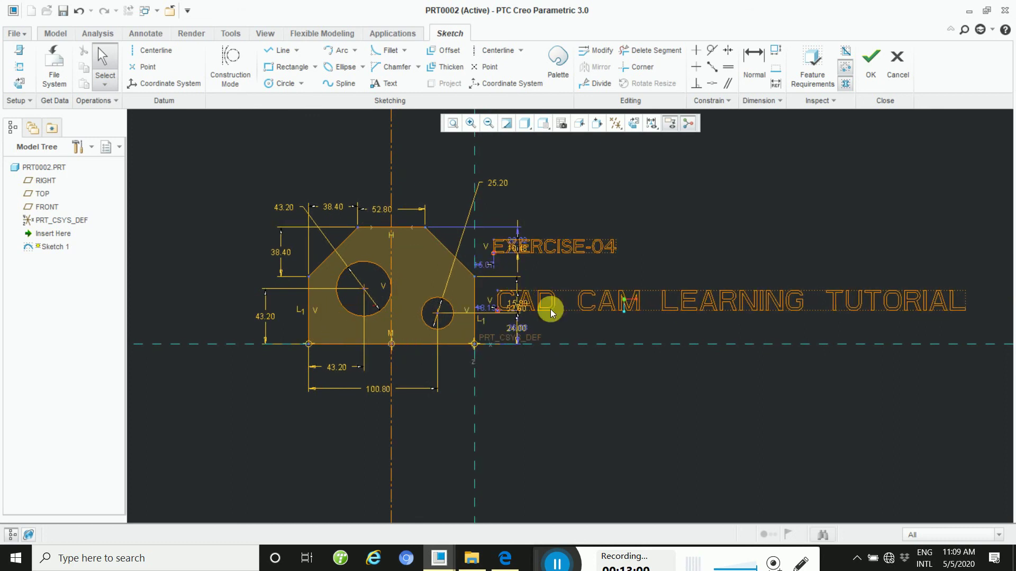